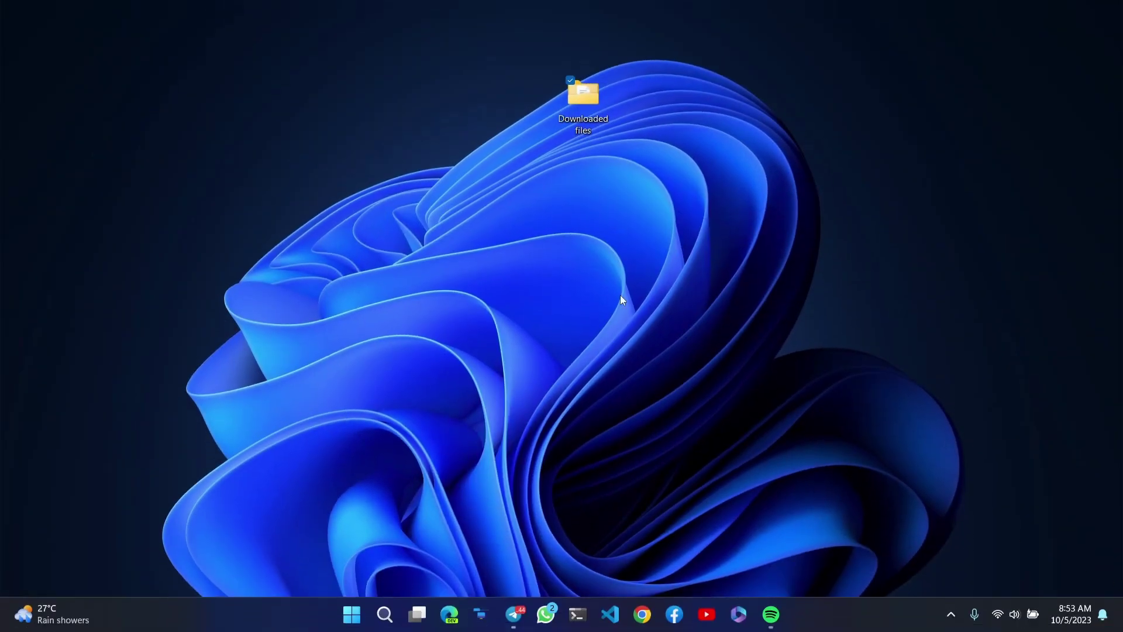
Extract the ViVeTool-v0.3.3 archive from the Downloaded files folder on the desktop
double_click(589, 119)
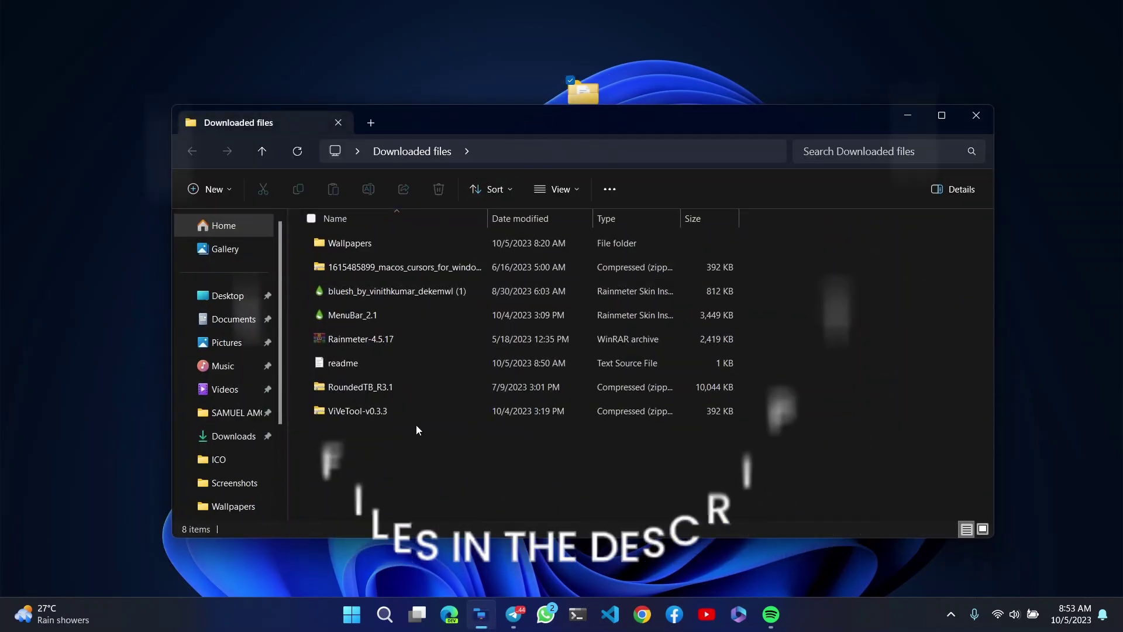
left_click(375, 410)
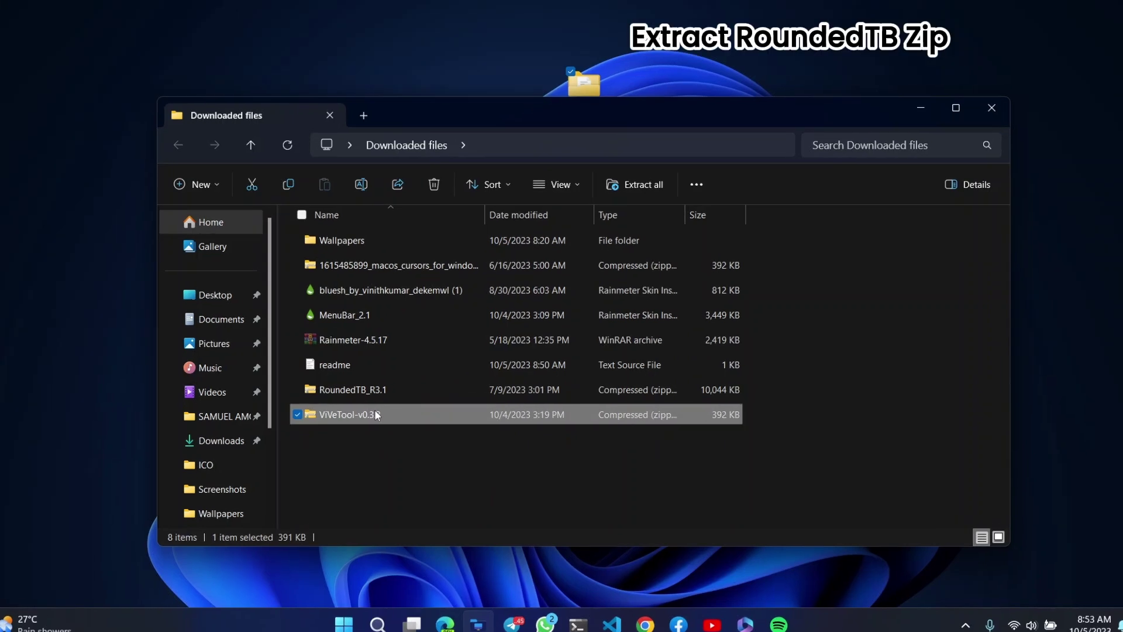
right_click(382, 411)
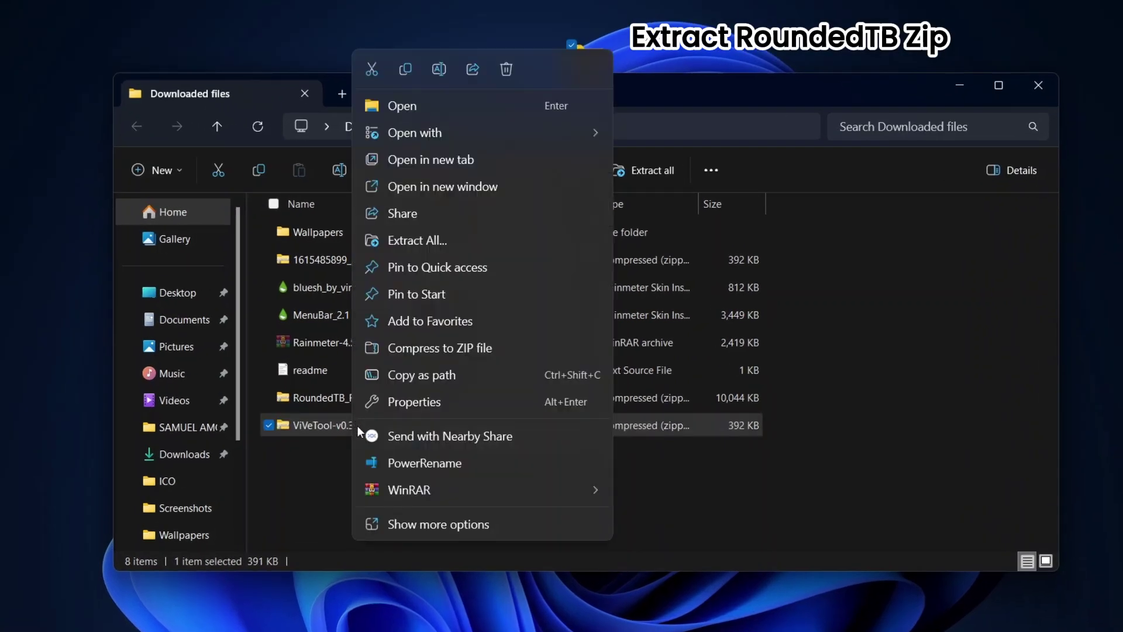
left_click(433, 237)
left_click(691, 470)
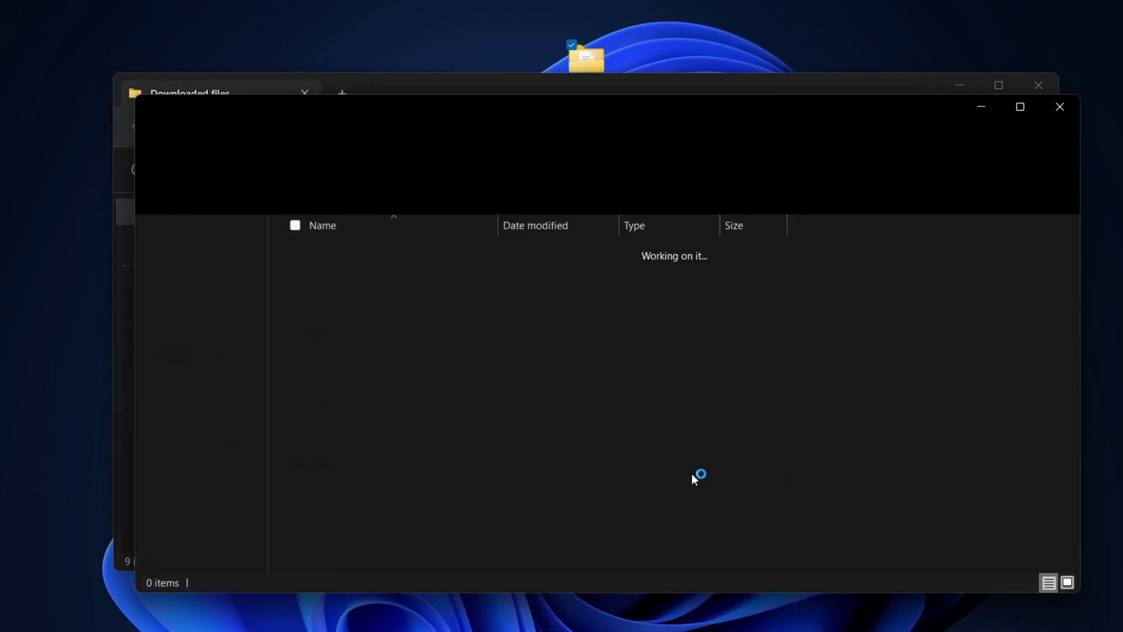
Cut all four extracted ViVeTool files and go to the C:\Windows\System32 folder
left_click_drag(372, 418, 406, 243)
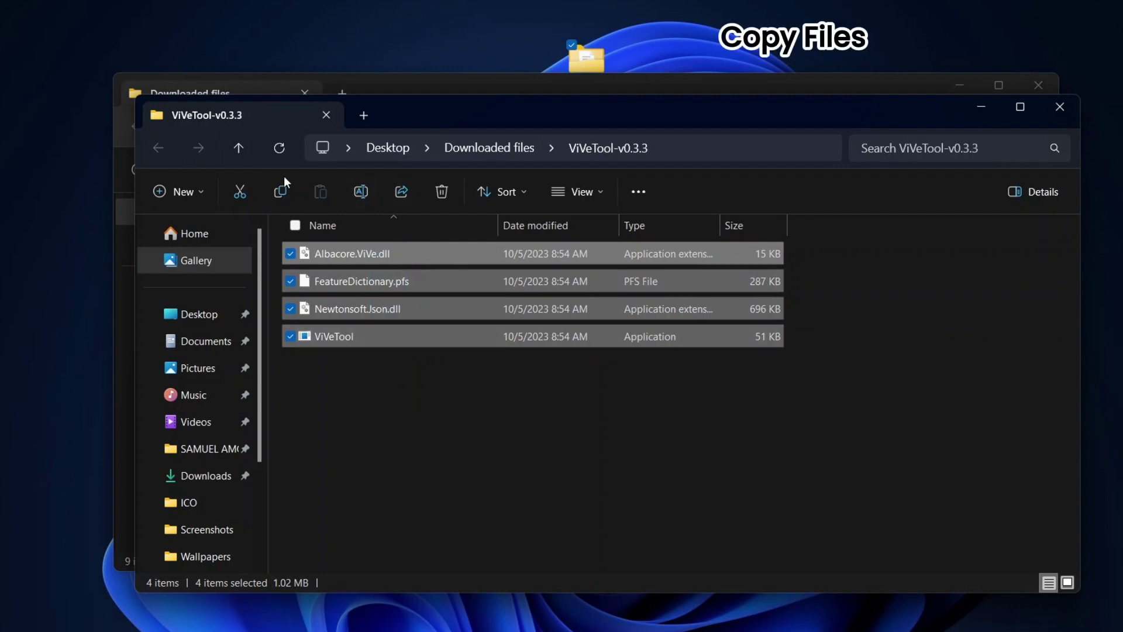
left_click(241, 197)
scroll(175, 410, "down", 3)
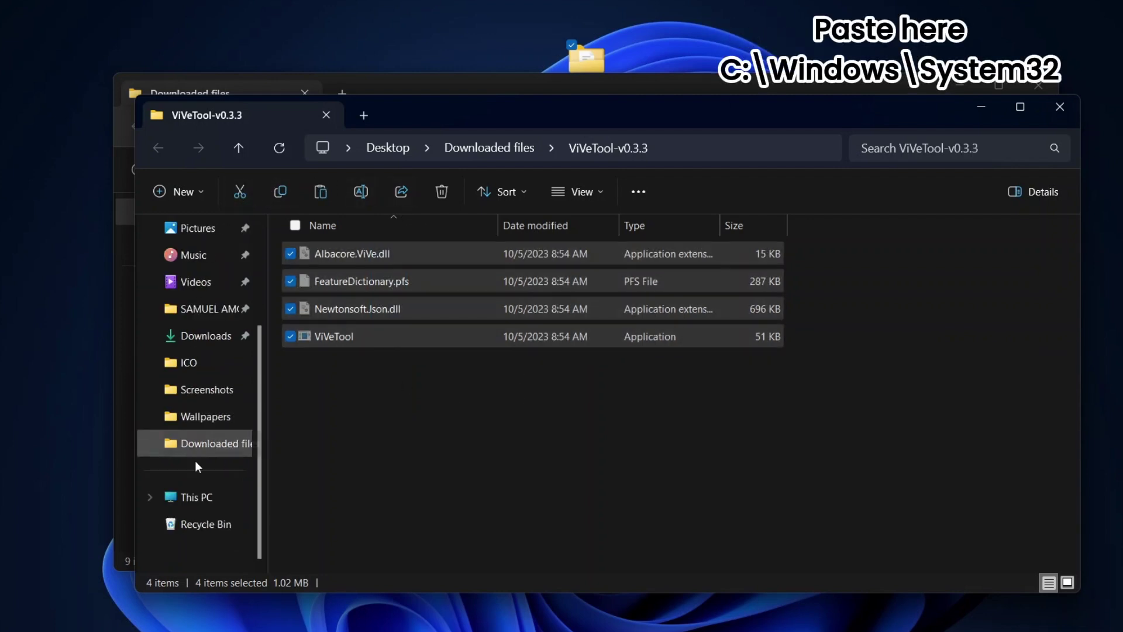
left_click(210, 506)
double_click(417, 355)
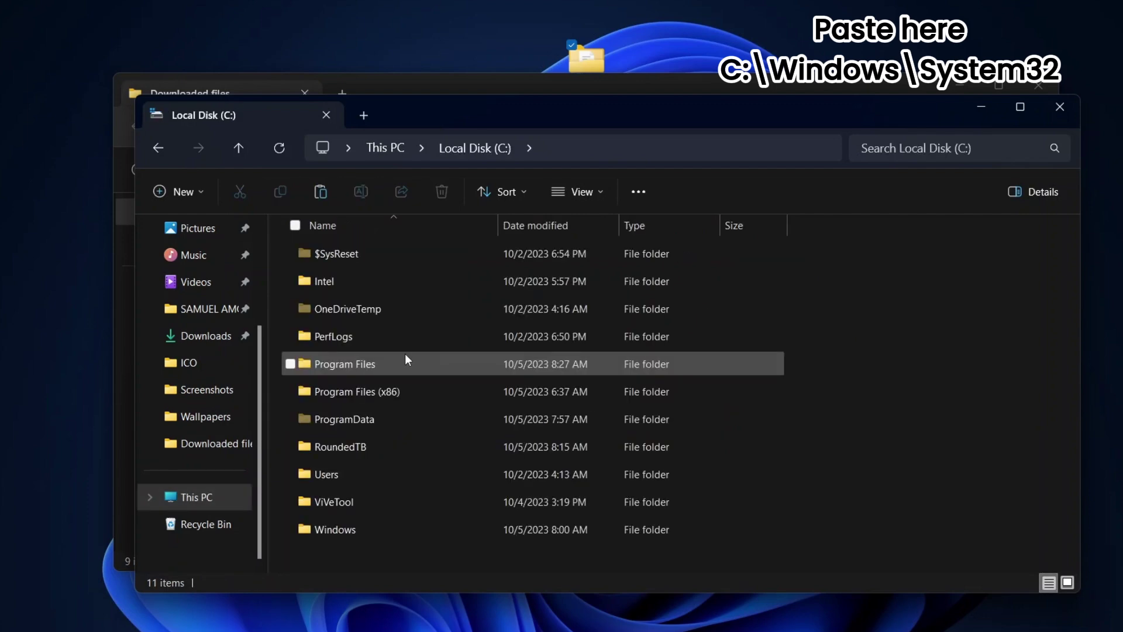
double_click(357, 530)
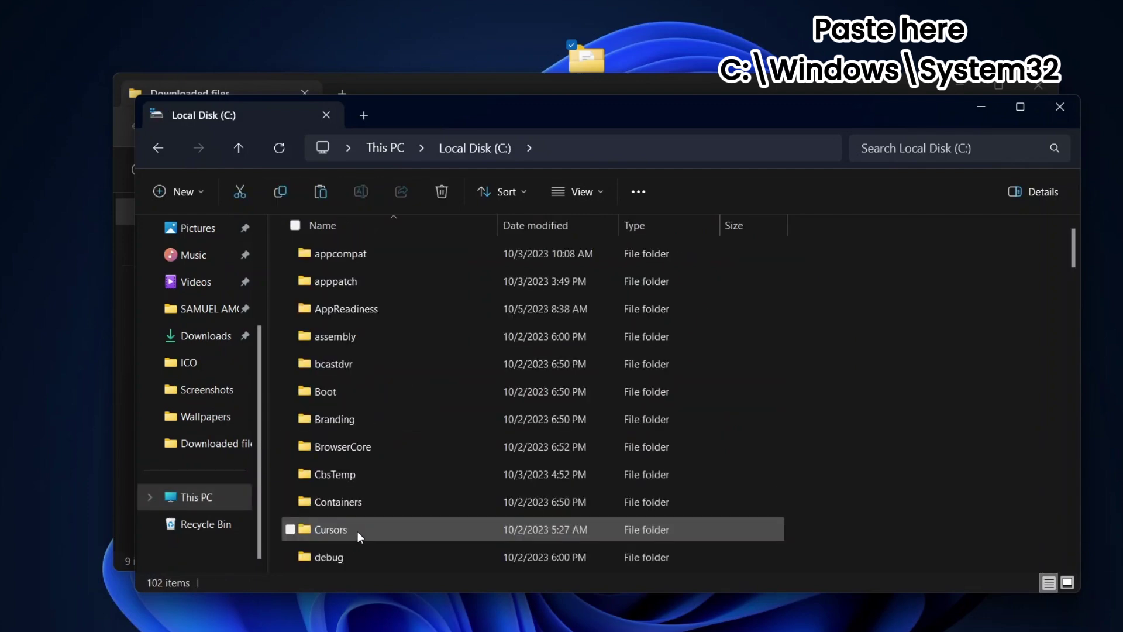
scroll(439, 404, "down", 15)
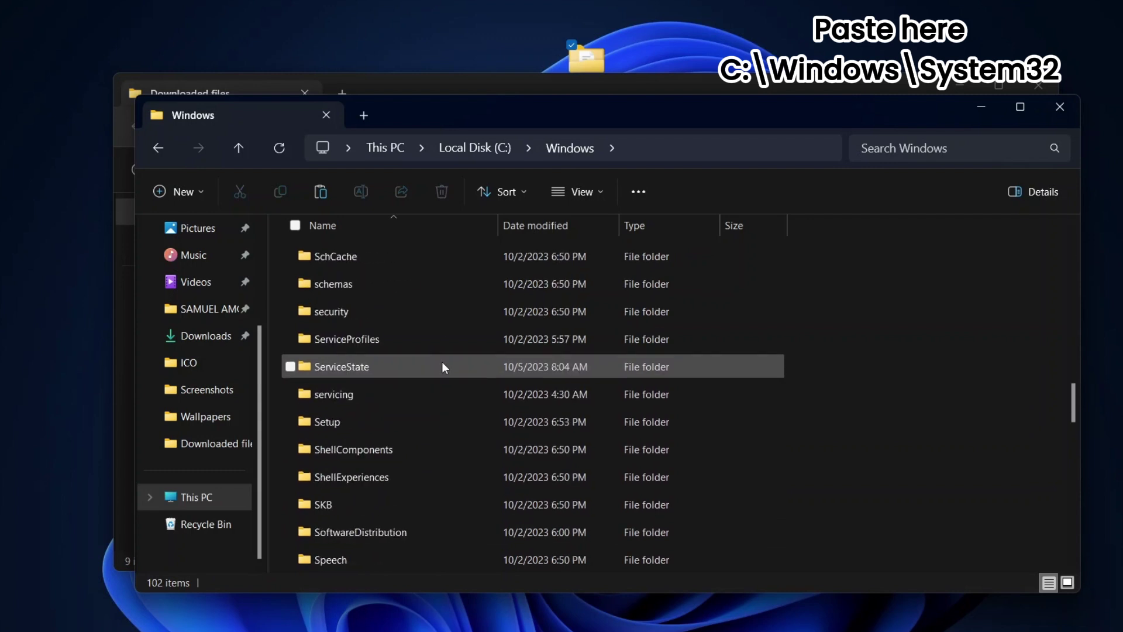
scroll(442, 339, "down", 2)
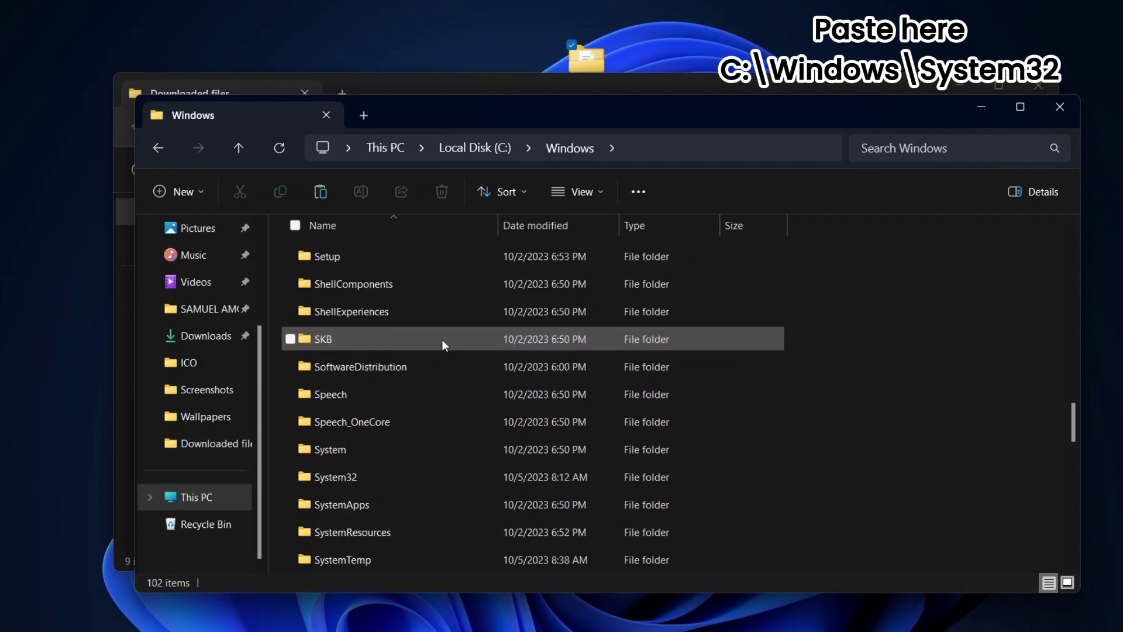
double_click(361, 479)
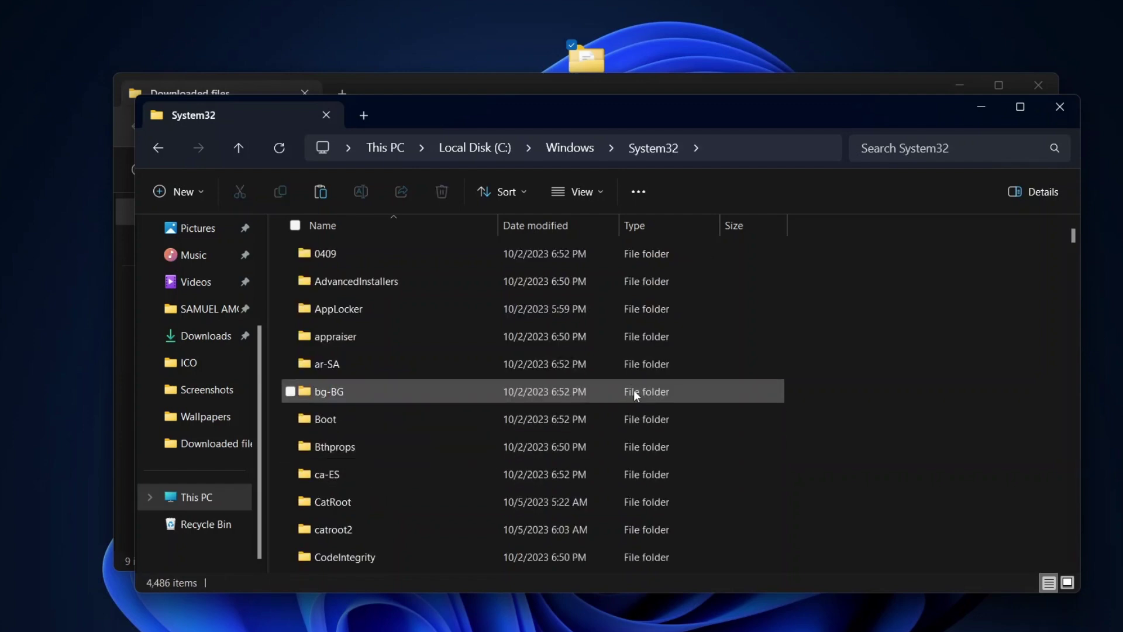
Paste the ViVeTool files into System32 with administrator permission, and close that folder window
left_click(312, 187)
left_click(490, 227)
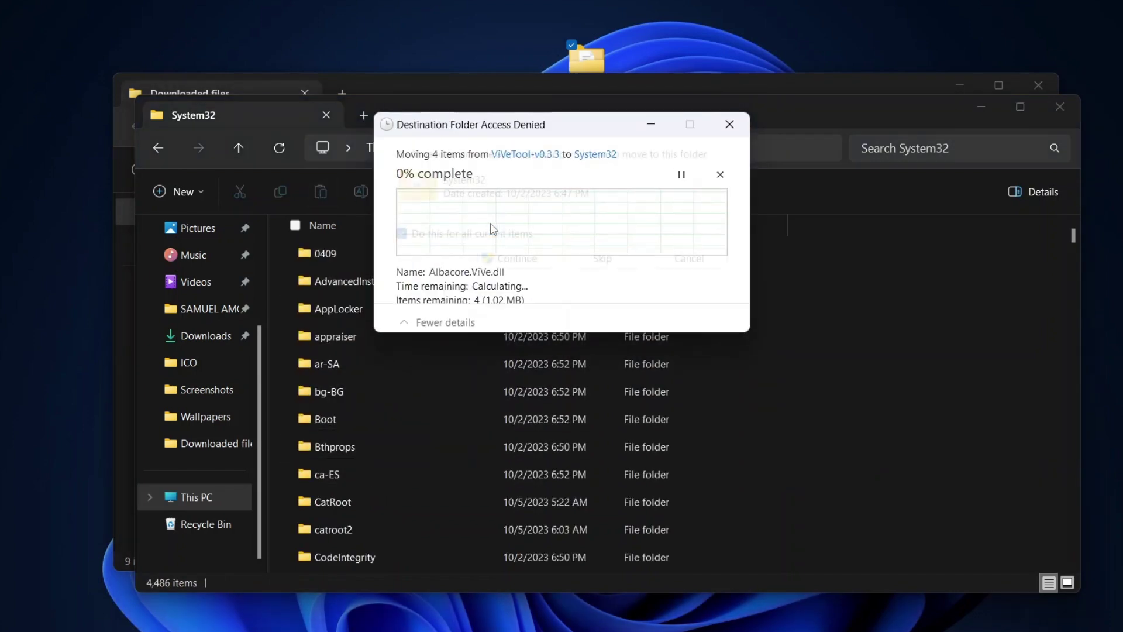
left_click(498, 237)
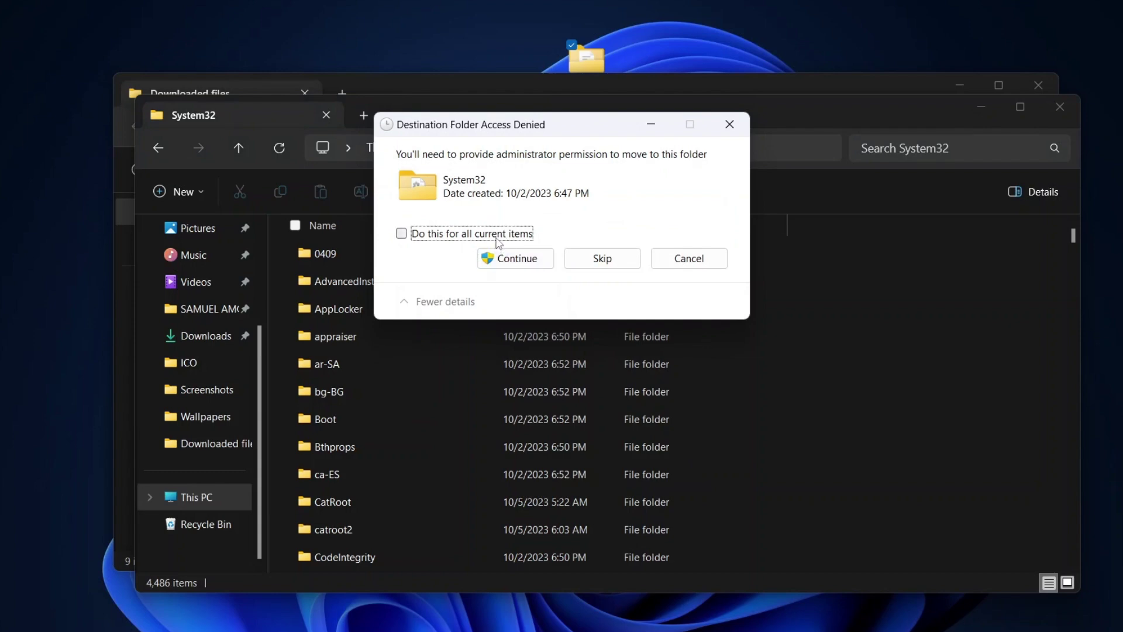
left_click(514, 259)
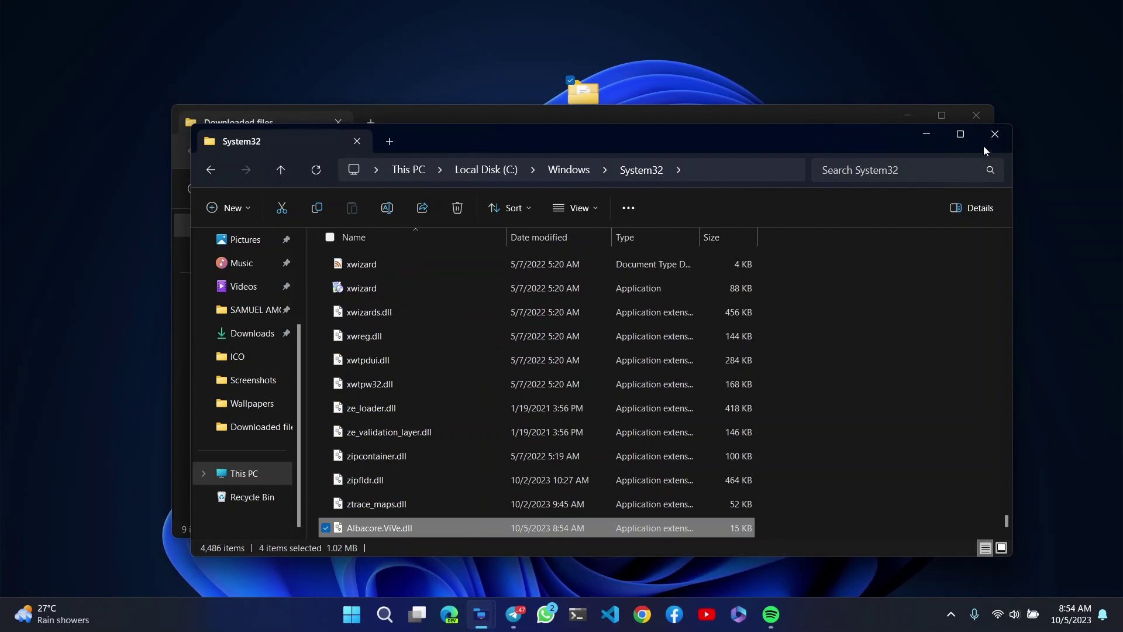
left_click(985, 144)
Open the readme file from the Downloaded files folder in Notepad
double_click(375, 394)
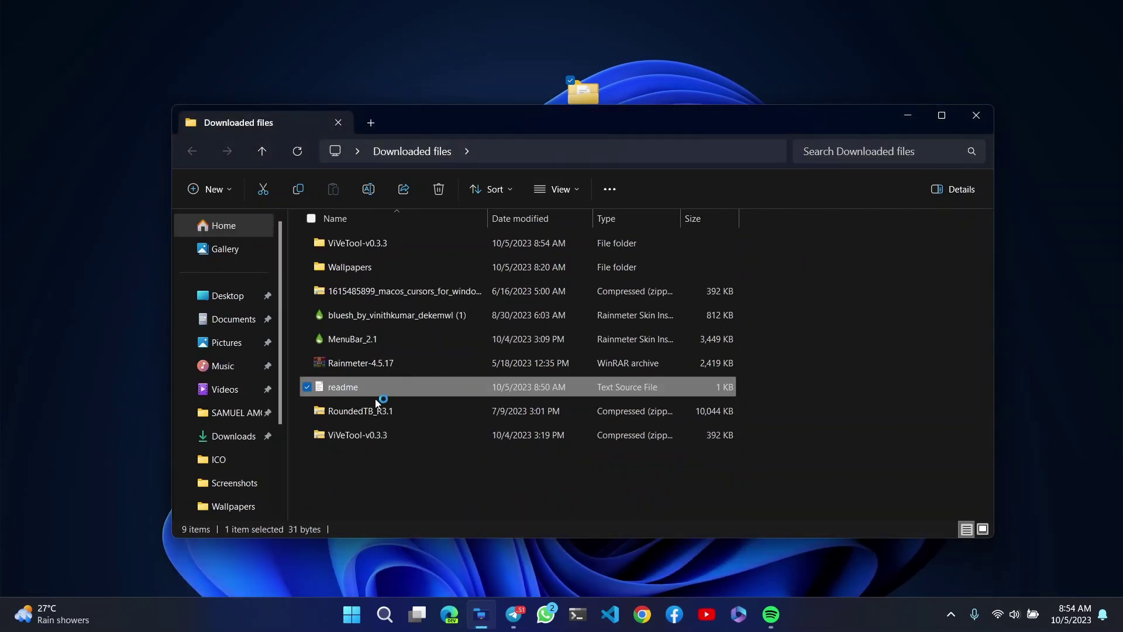
right_click(387, 386)
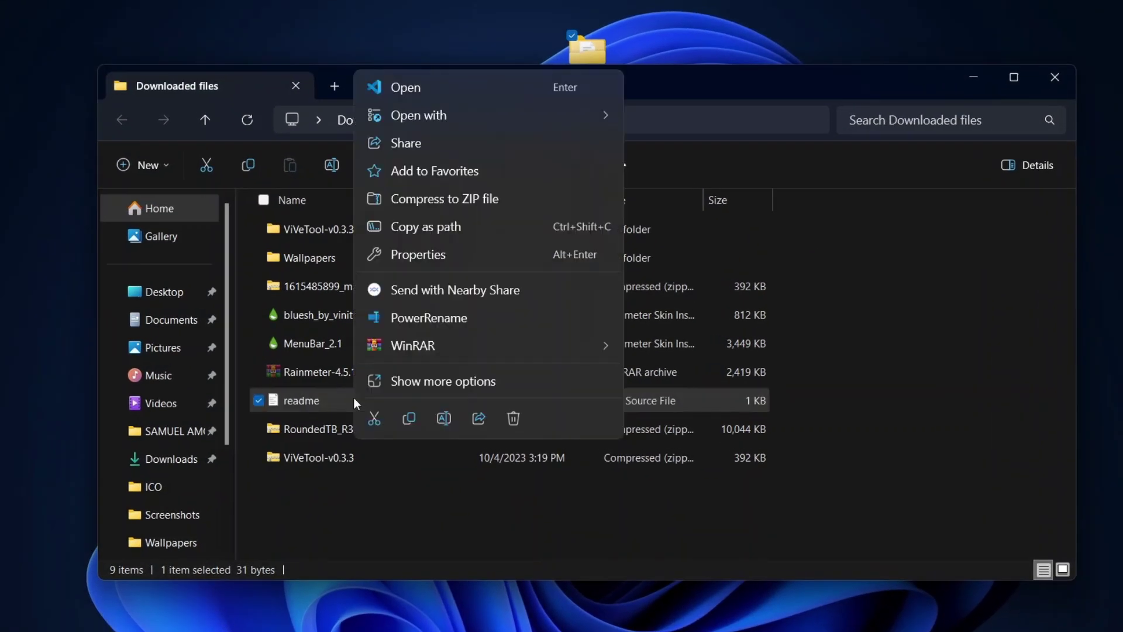
mouse_move(554, 117)
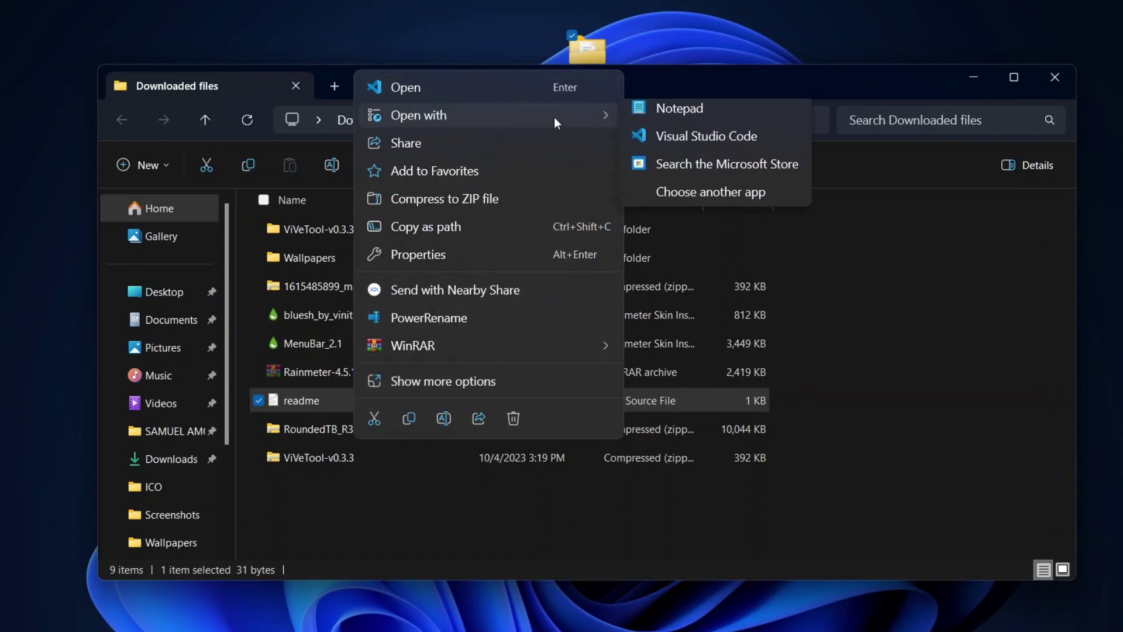
left_click(685, 120)
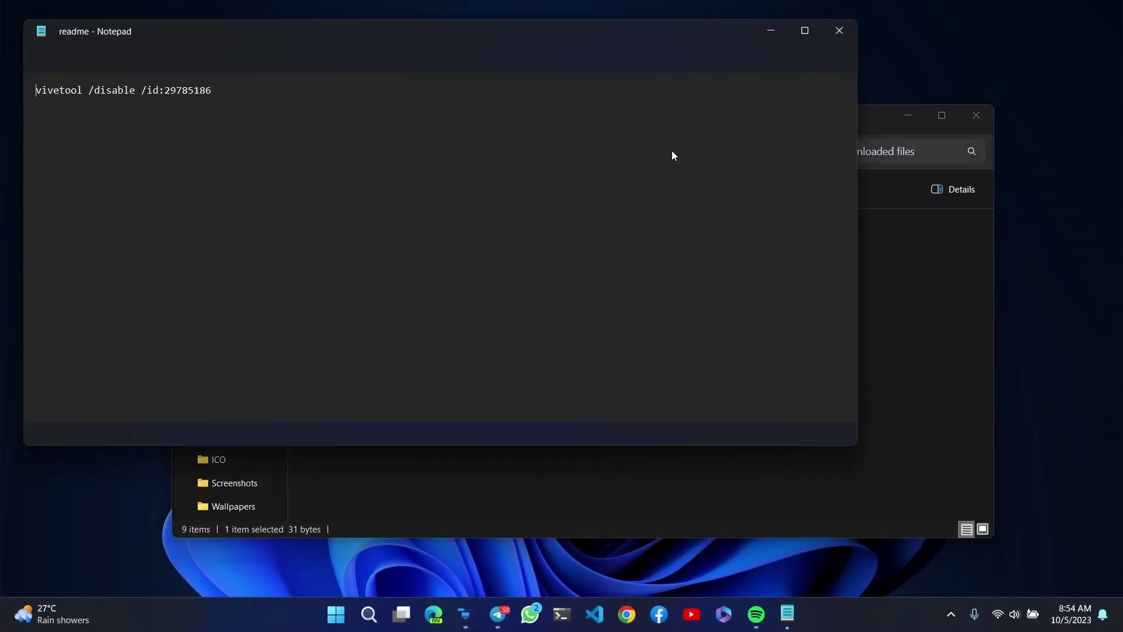
Copy the vivetool command line from the readme, and close Notepad and the Downloaded files window
triple_click(102, 90)
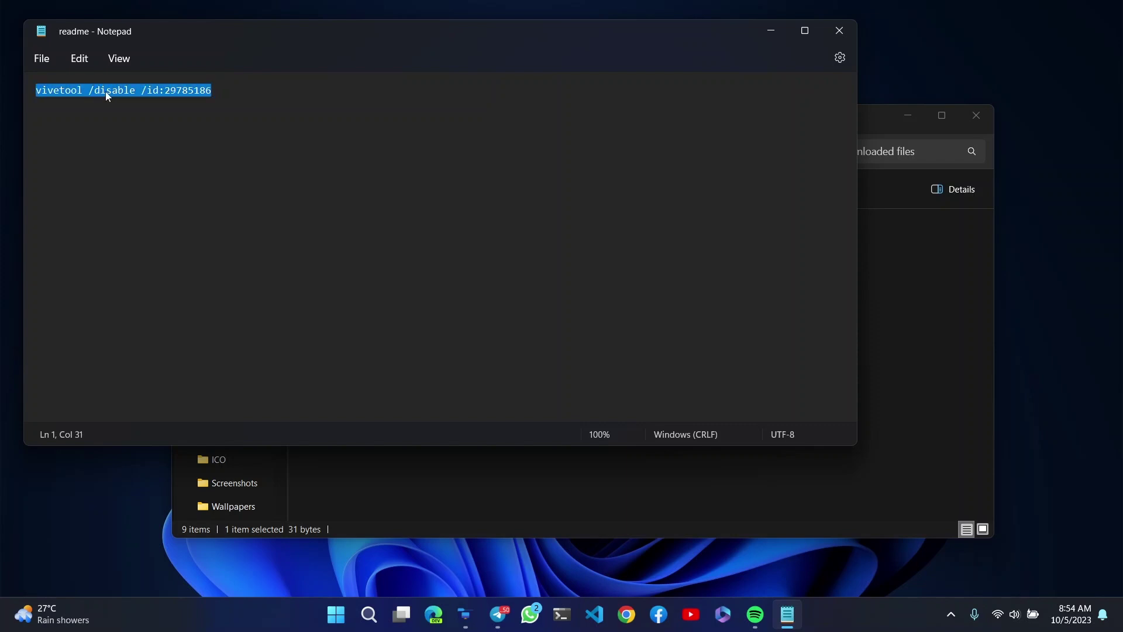
right_click(105, 92)
left_click(150, 168)
left_click(840, 31)
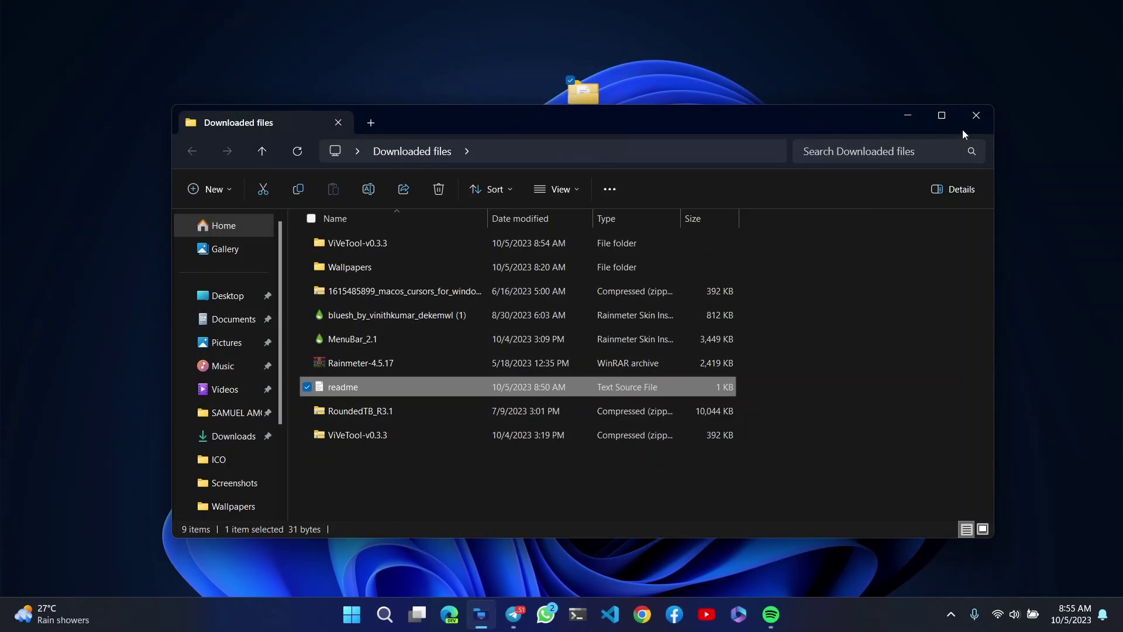
left_click(978, 117)
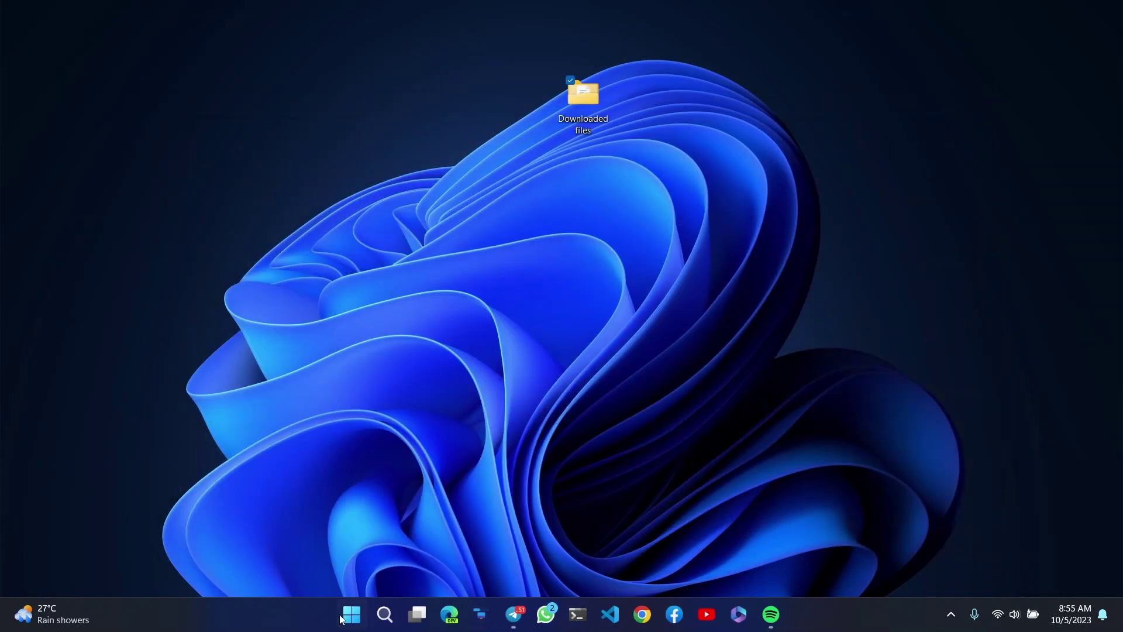
Open Command Prompt as administrator and run the command vivetool /disable /id:29785186
left_click(354, 620)
type("cmd")
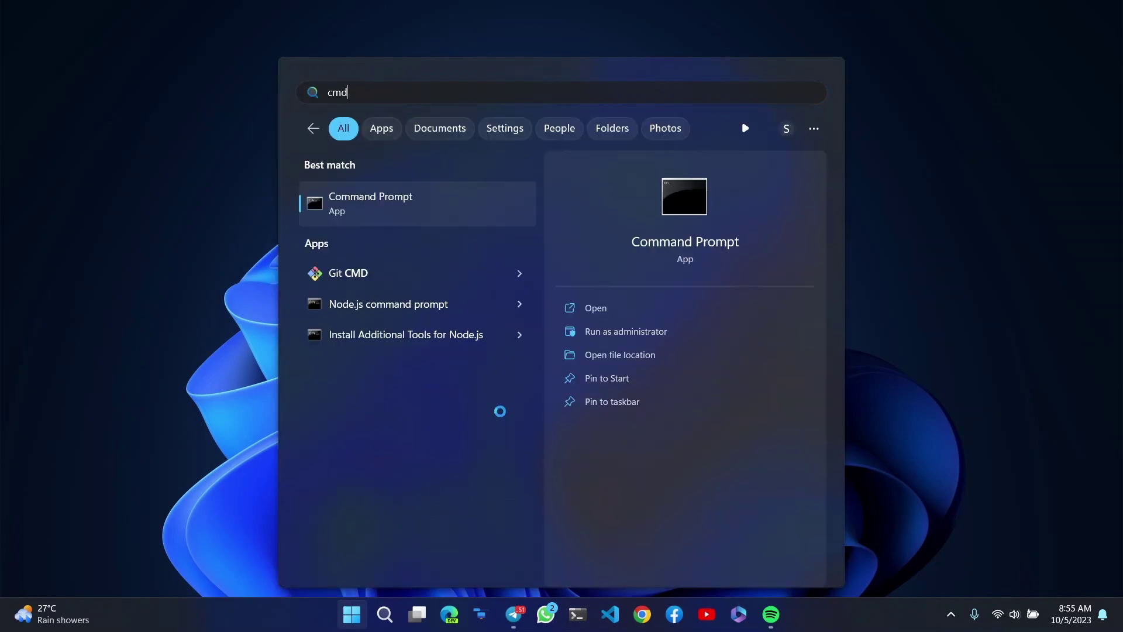
left_click(625, 331)
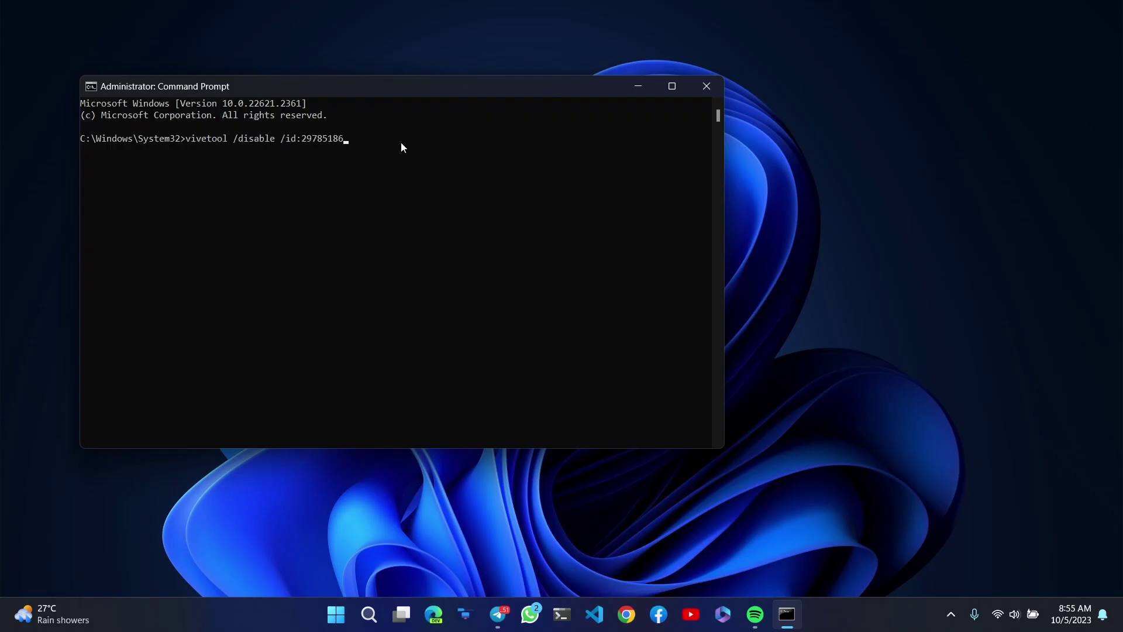
key("Return")
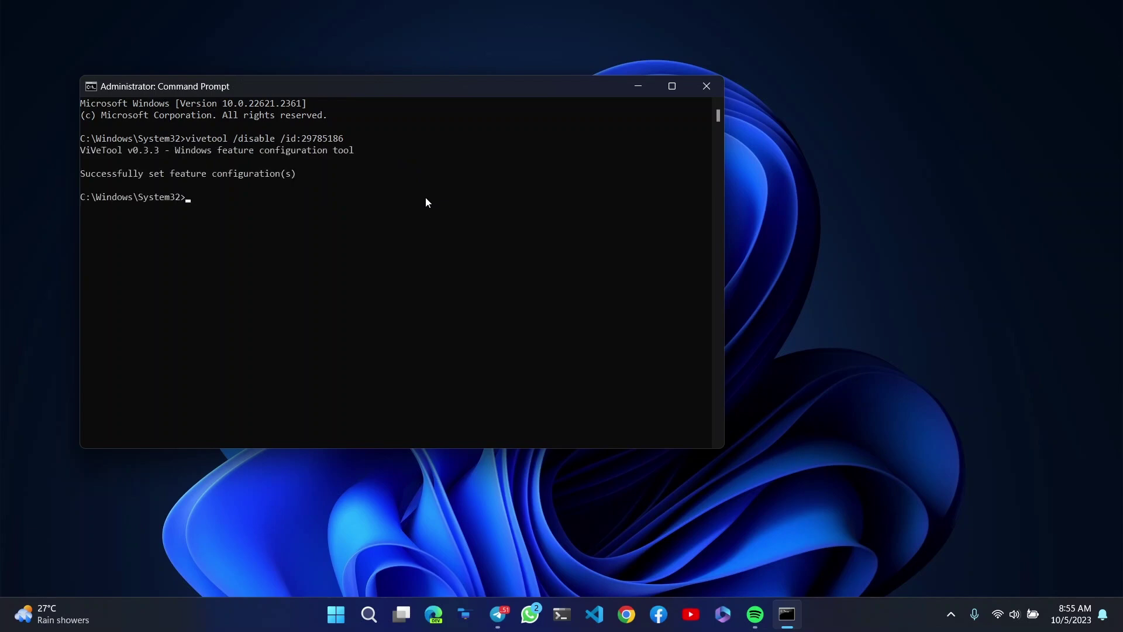
Close Command Prompt and bring up the computer's power options
left_click(715, 87)
left_click(352, 615)
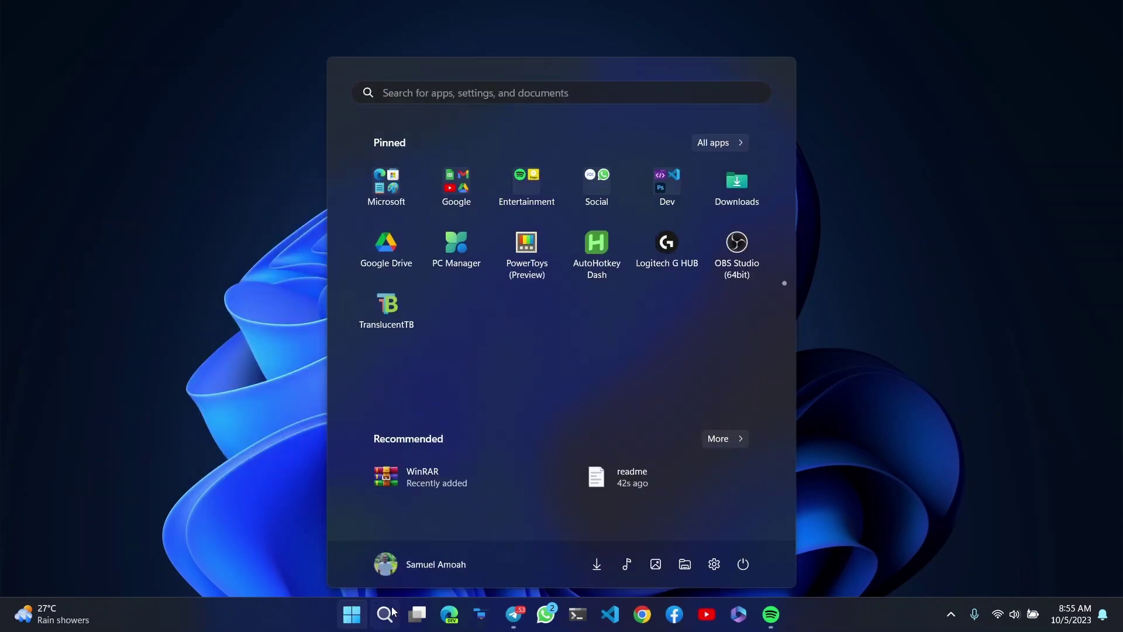
left_click(753, 563)
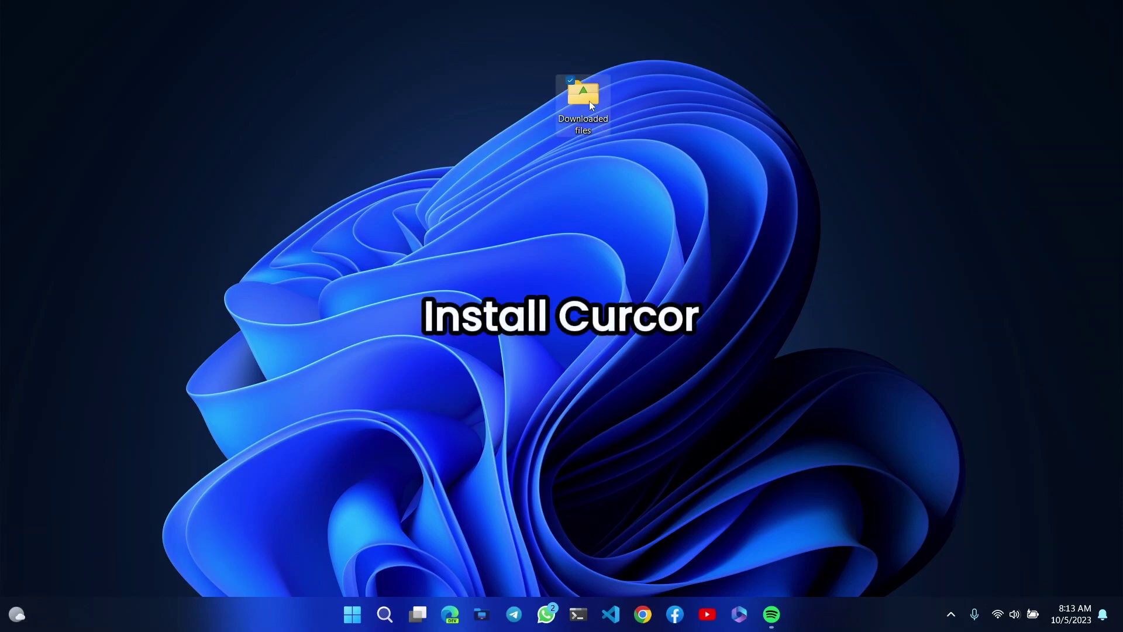
double_click(589, 109)
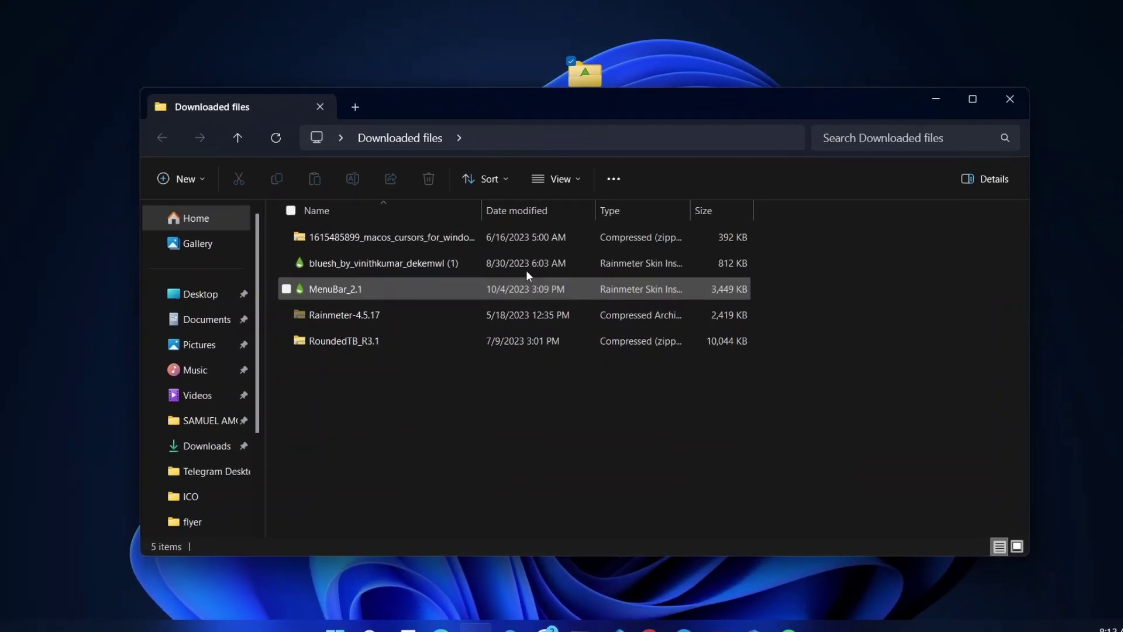
left_click(438, 237)
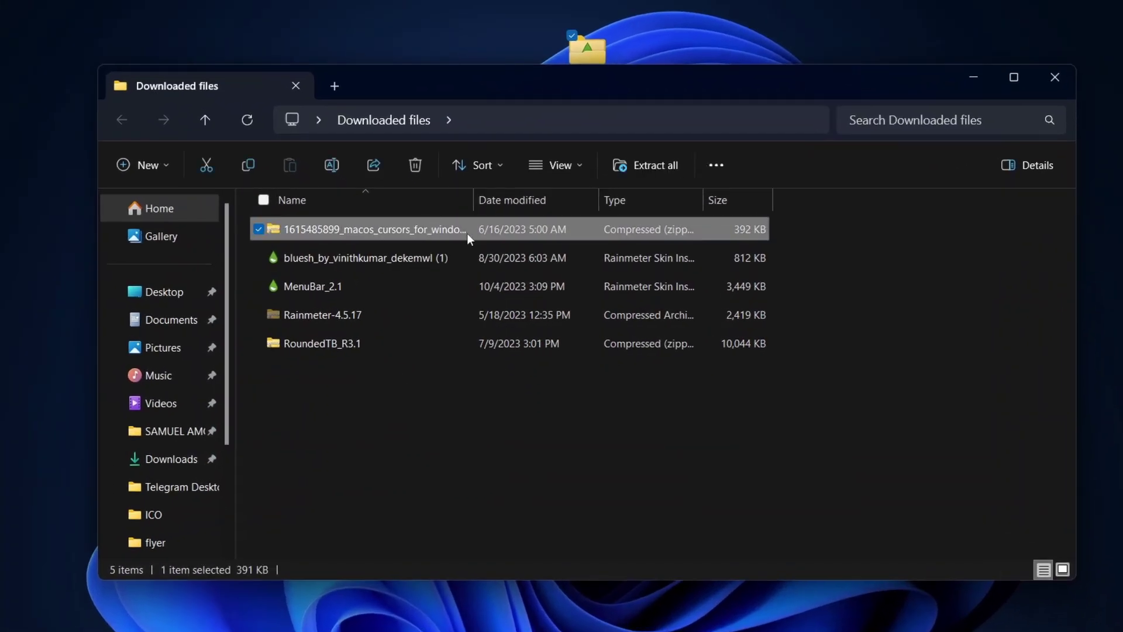
right_click(450, 228)
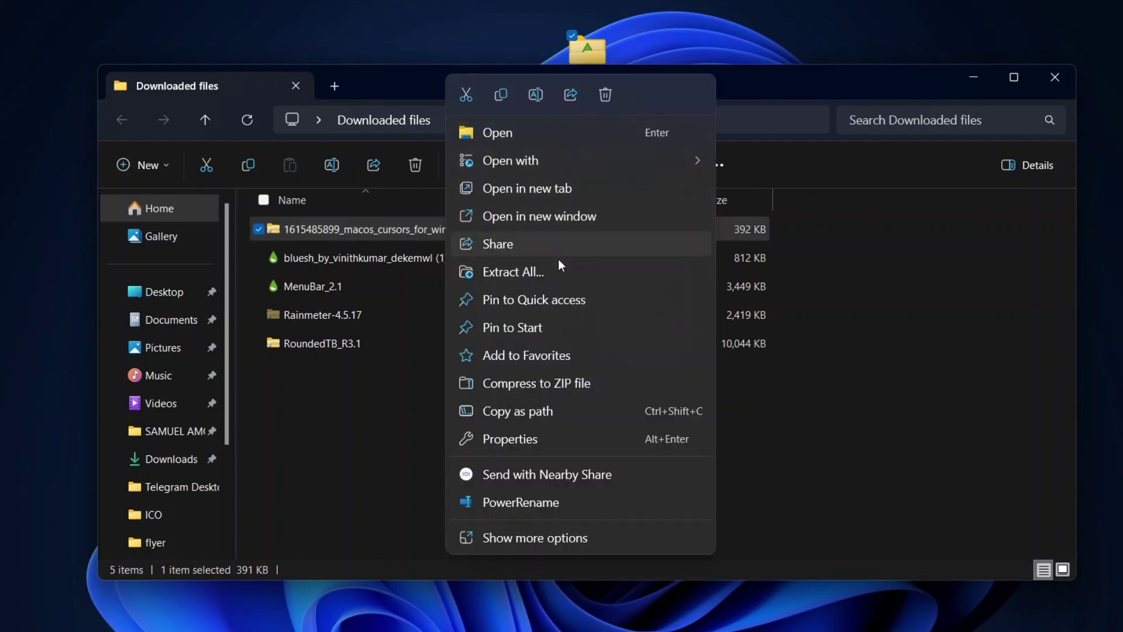
left_click(525, 268)
left_click(688, 479)
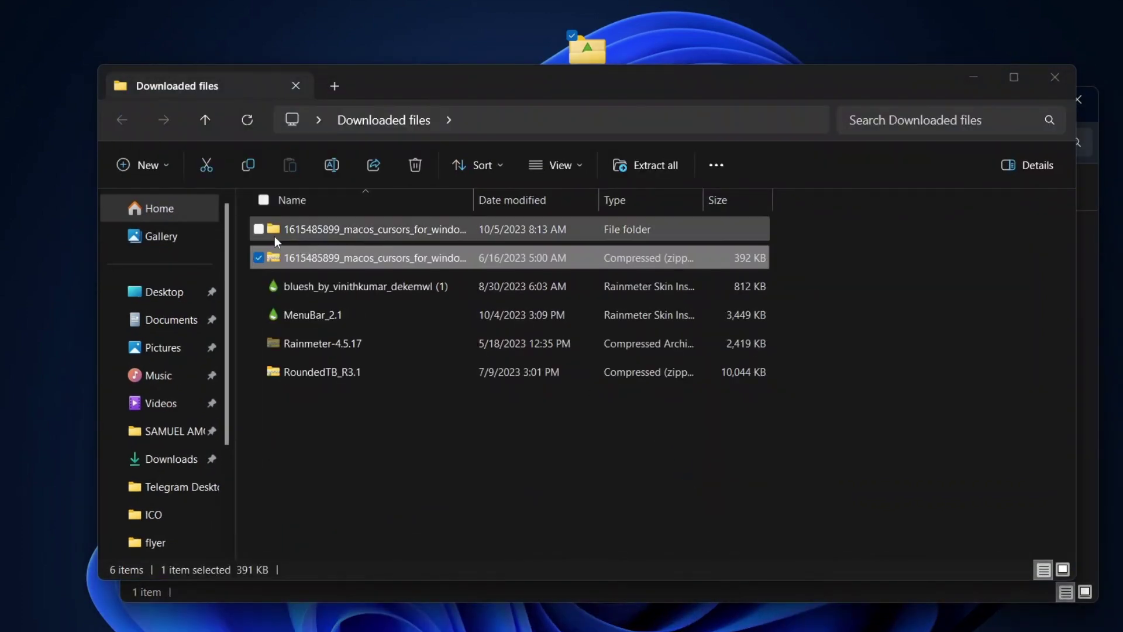
Install the cursor set with the .Install setup file in the extracted macOS cursors for Windows folder, and close that window
left_click(344, 235)
double_click(350, 234)
left_click(350, 234)
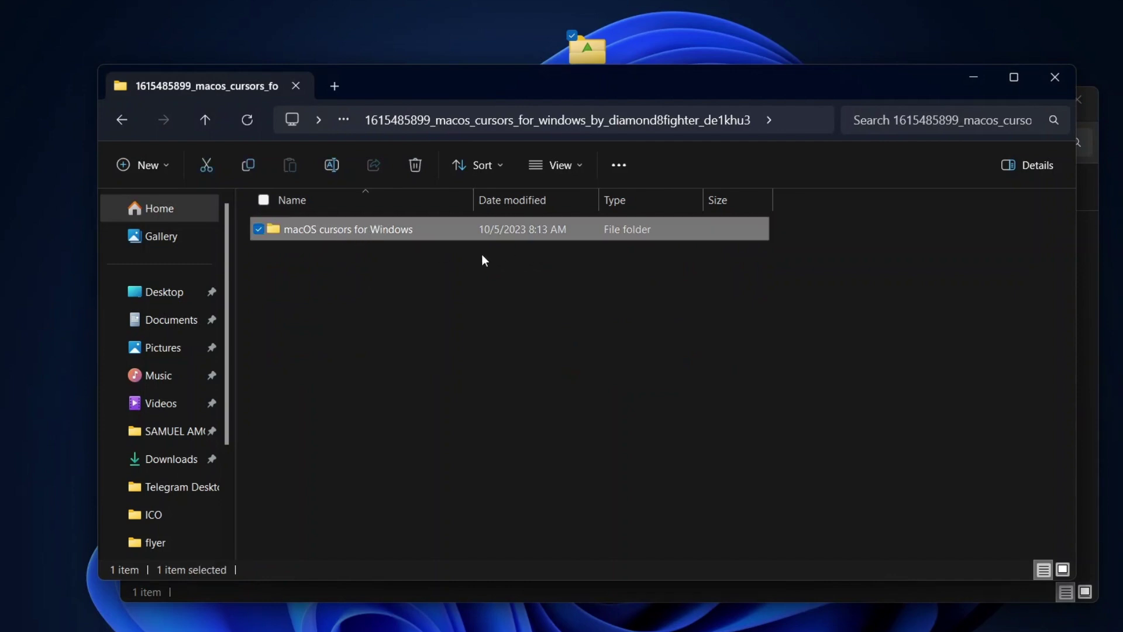
double_click(459, 229)
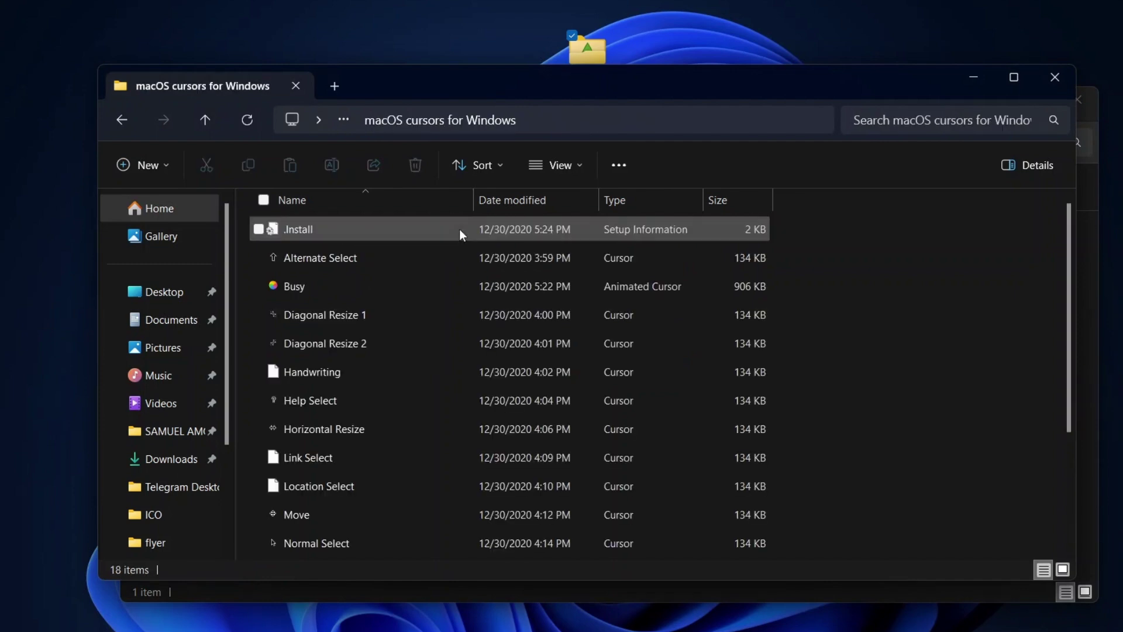
left_click(289, 233)
right_click(316, 227)
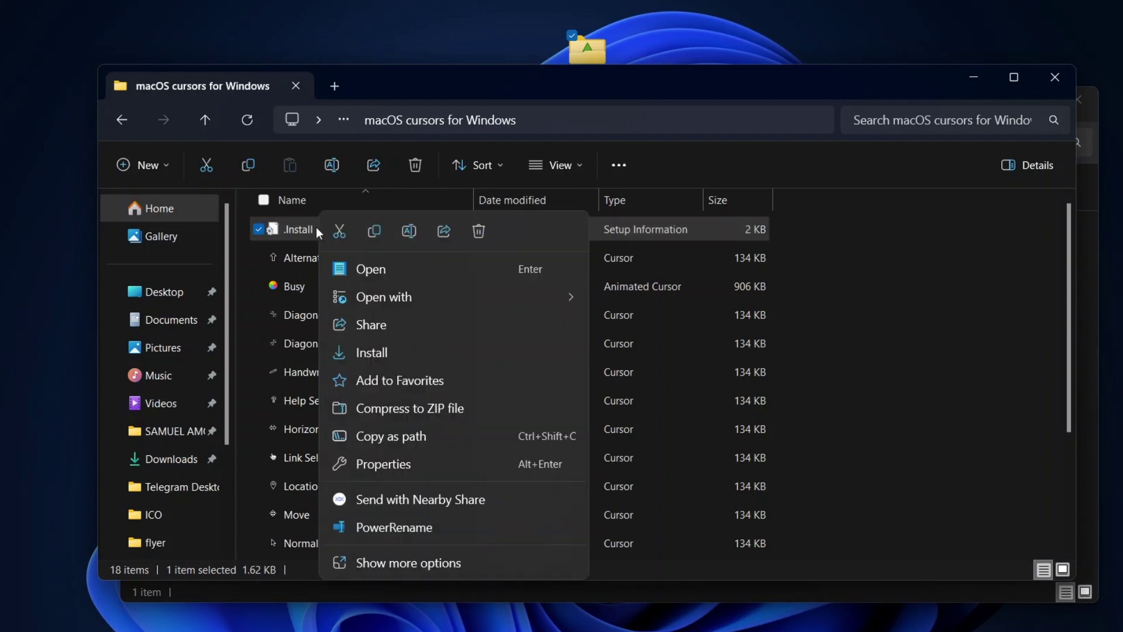
left_click(377, 350)
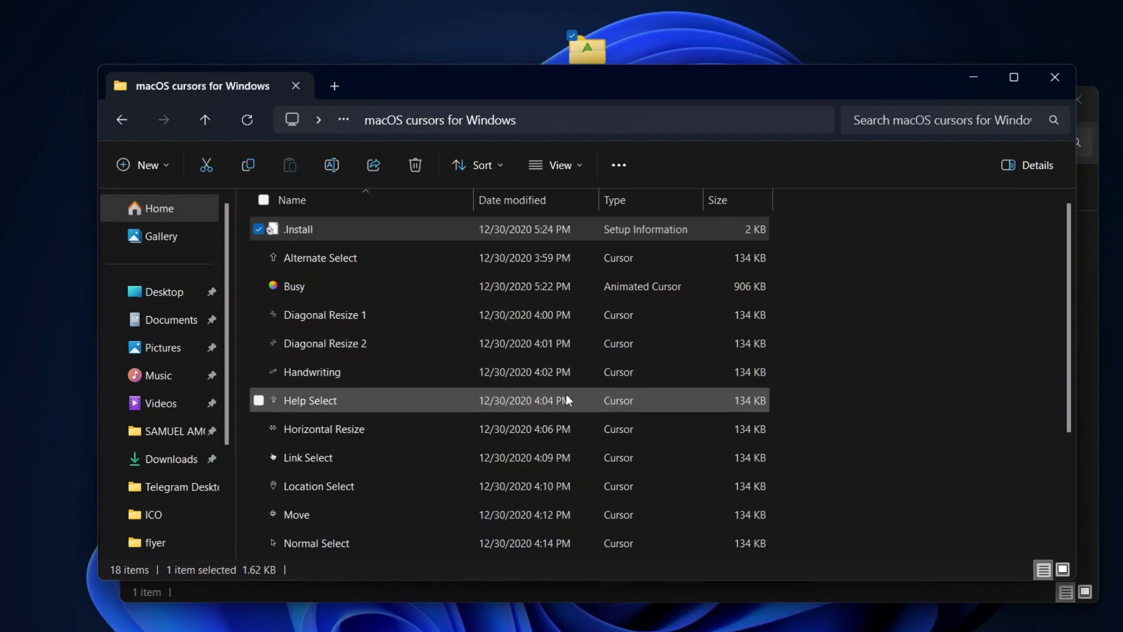
left_click(1057, 79)
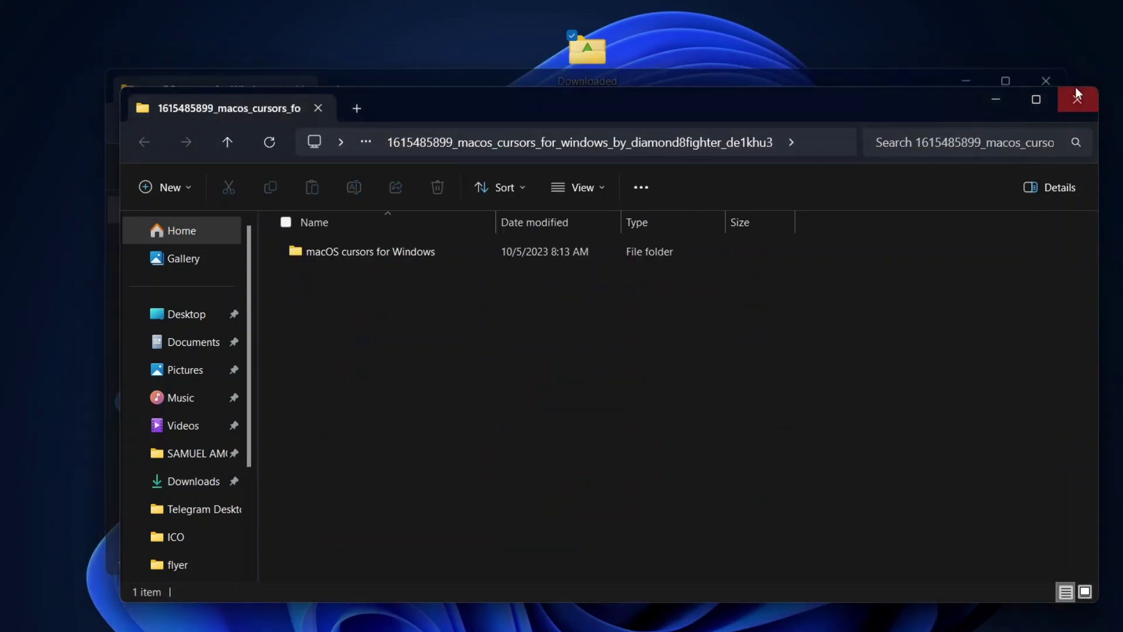
Close the extracted cursors folder and open the mouse cursor properties from the Personalization themes in Windows Settings
left_click(1079, 99)
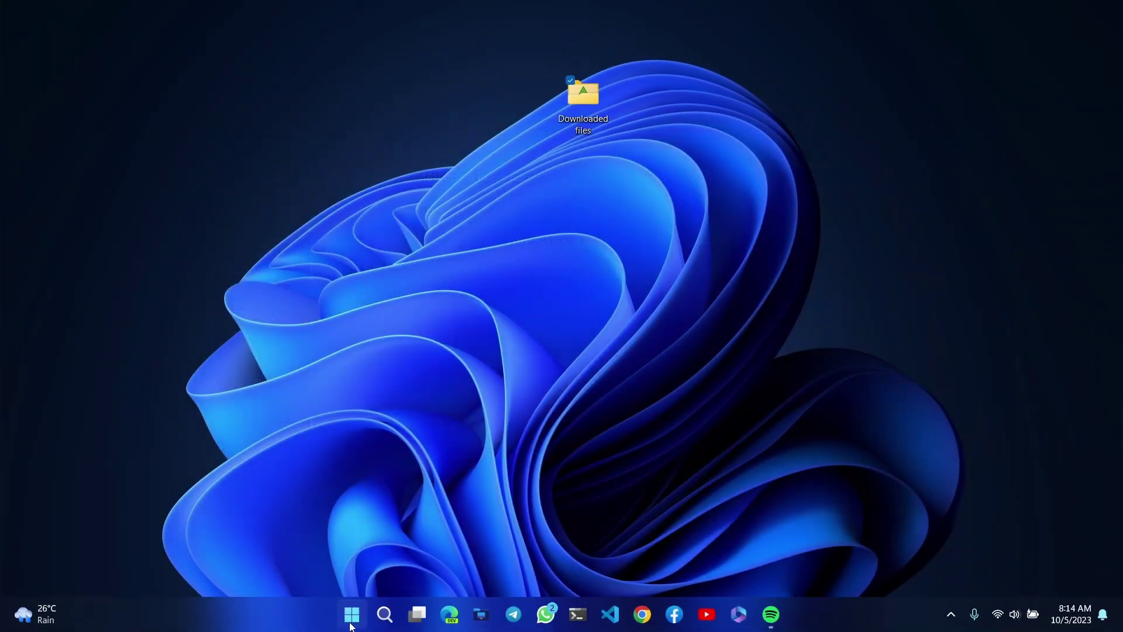
left_click(351, 622)
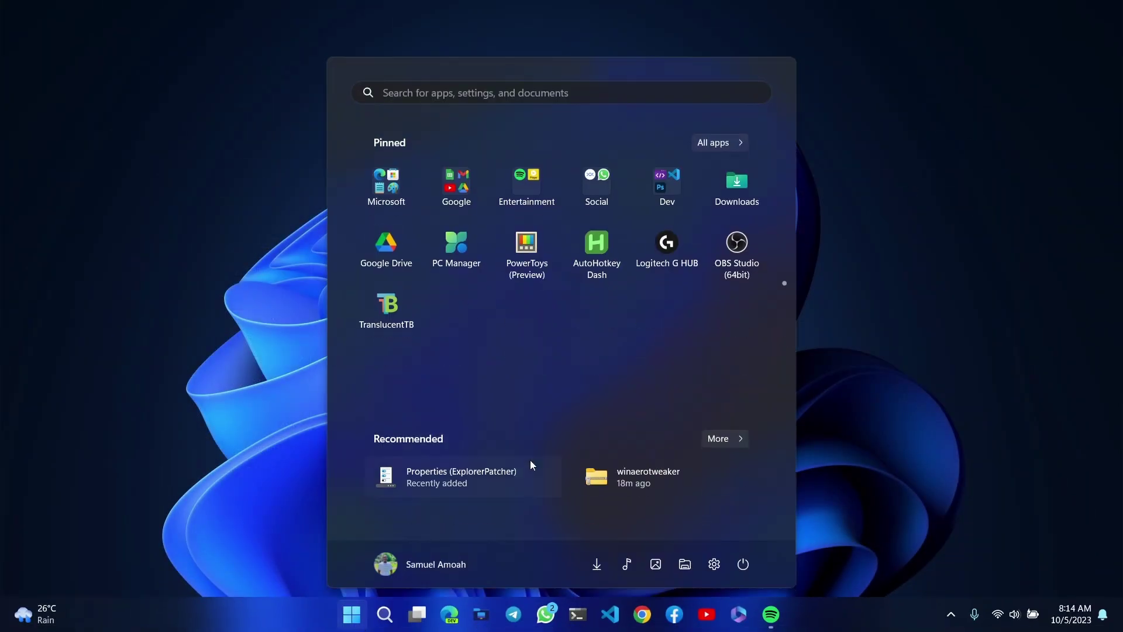
left_click(721, 565)
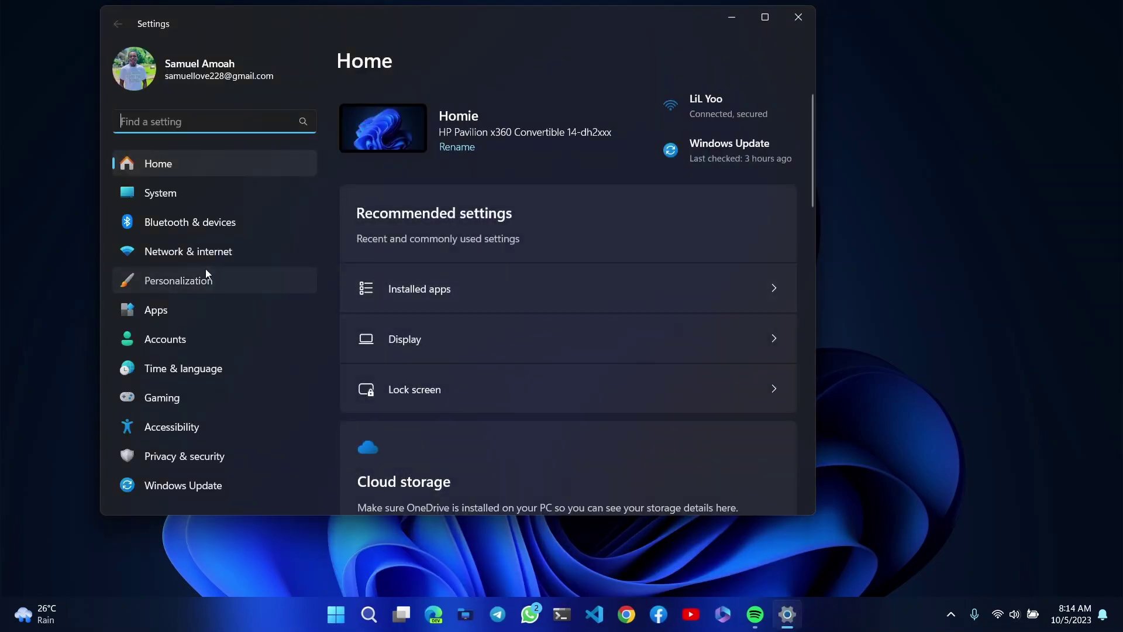
left_click(206, 272)
scroll(614, 360, "down", 4)
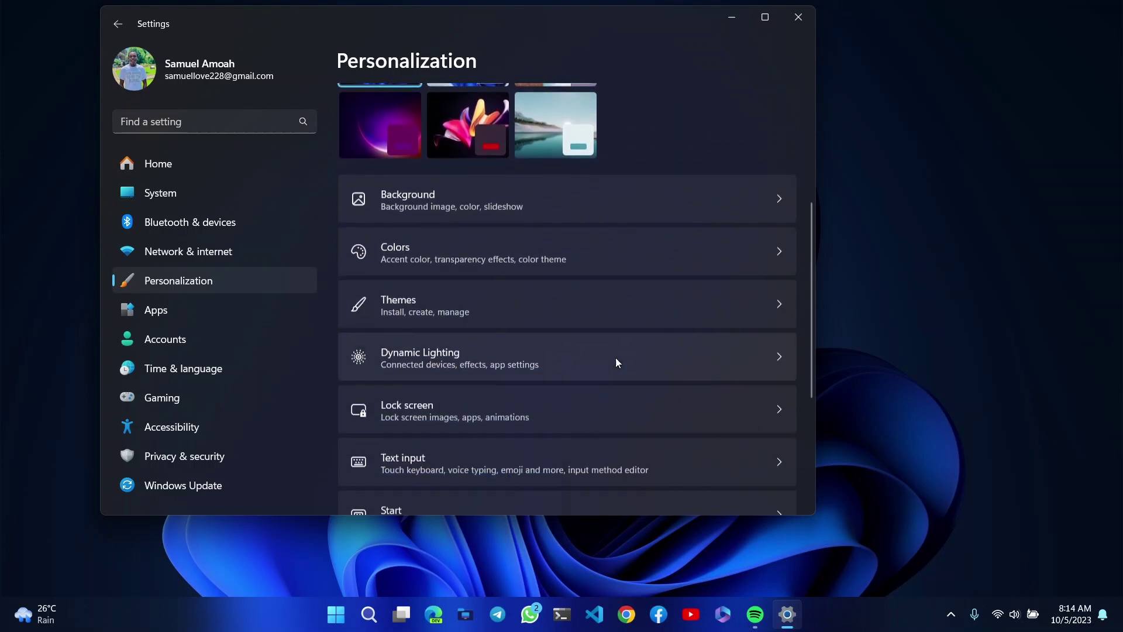
left_click(588, 293)
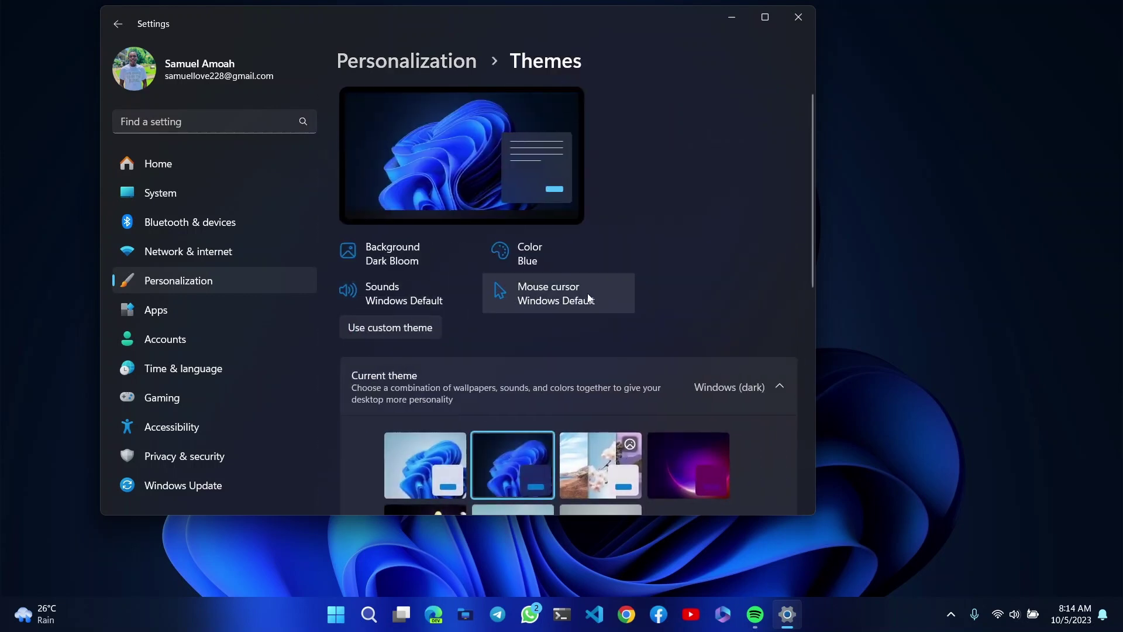
left_click(588, 292)
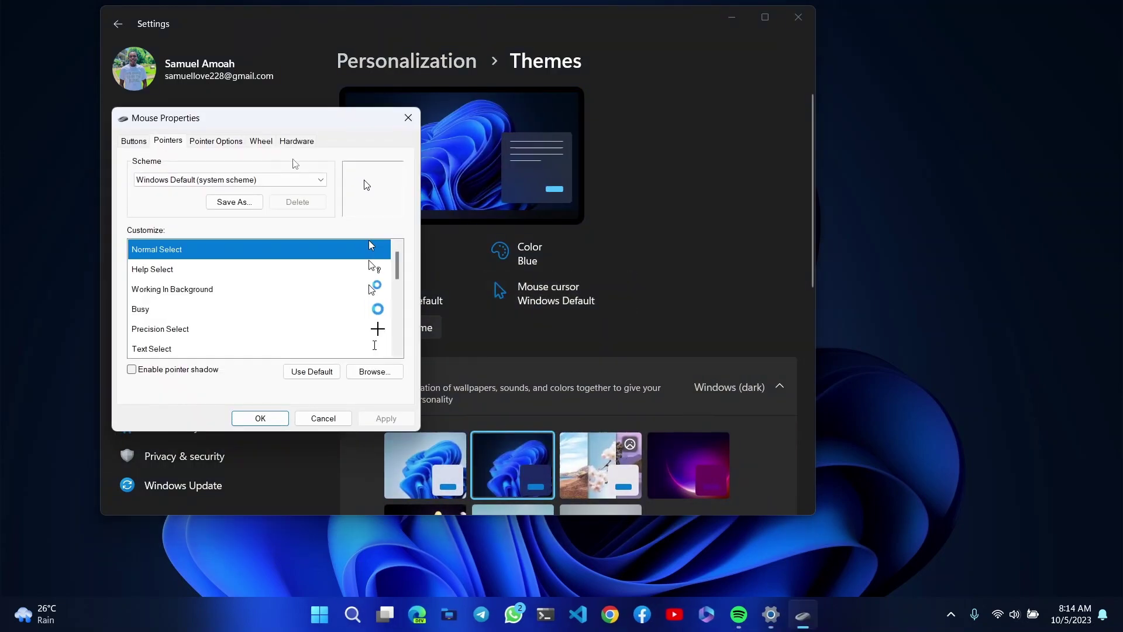
Apply the macOS pointer scheme, replacing the original scheme of that name, and close Settings
left_click(266, 181)
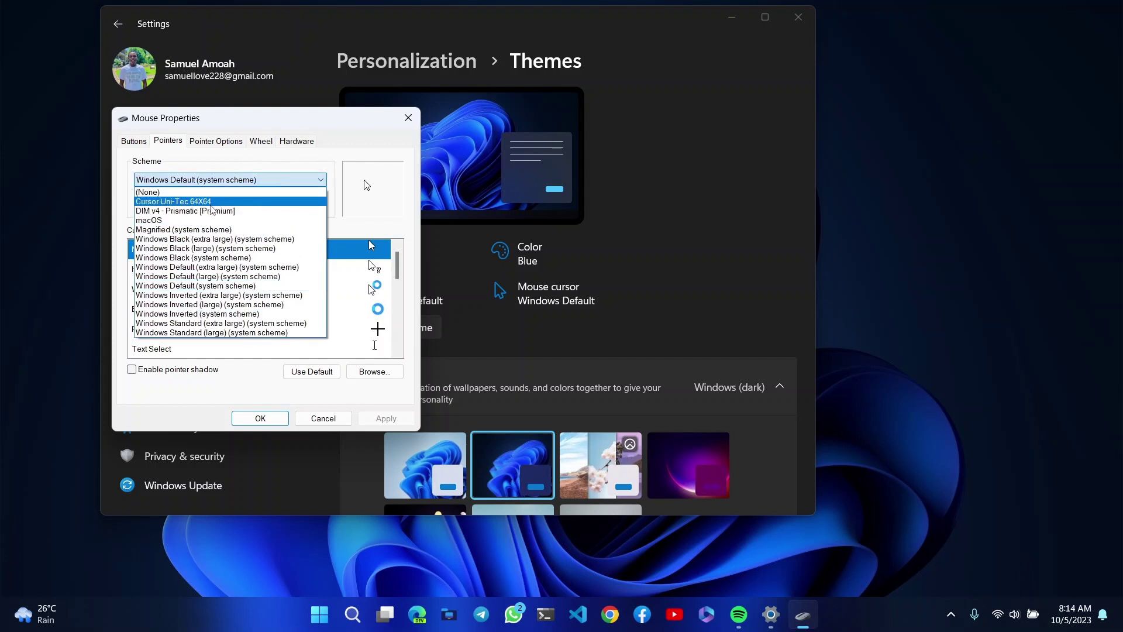
left_click(178, 219)
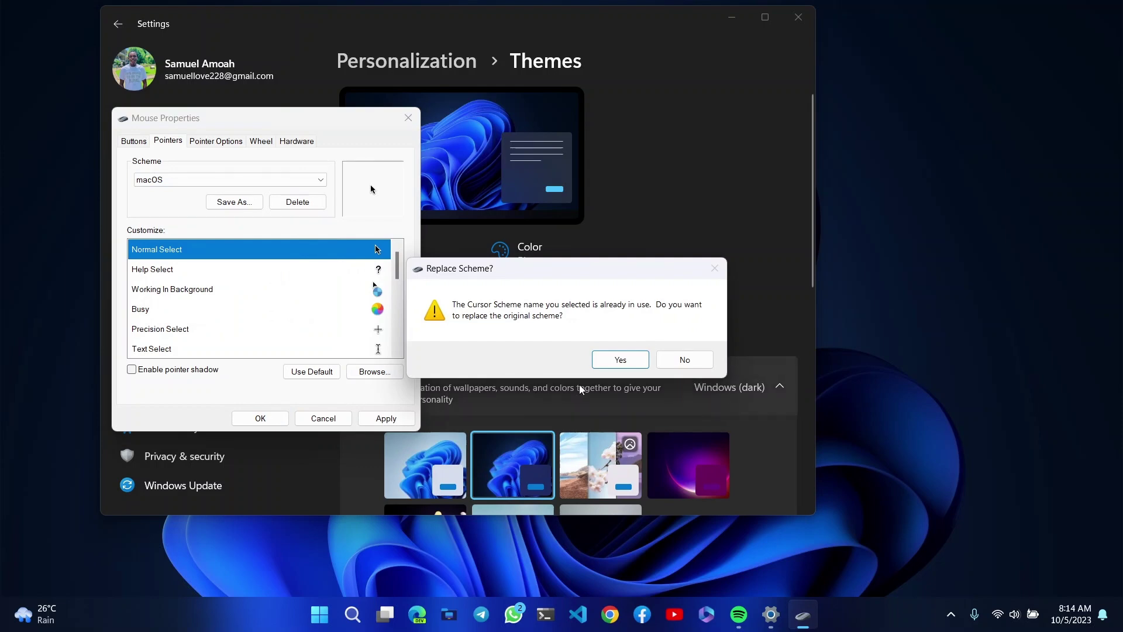
left_click(611, 359)
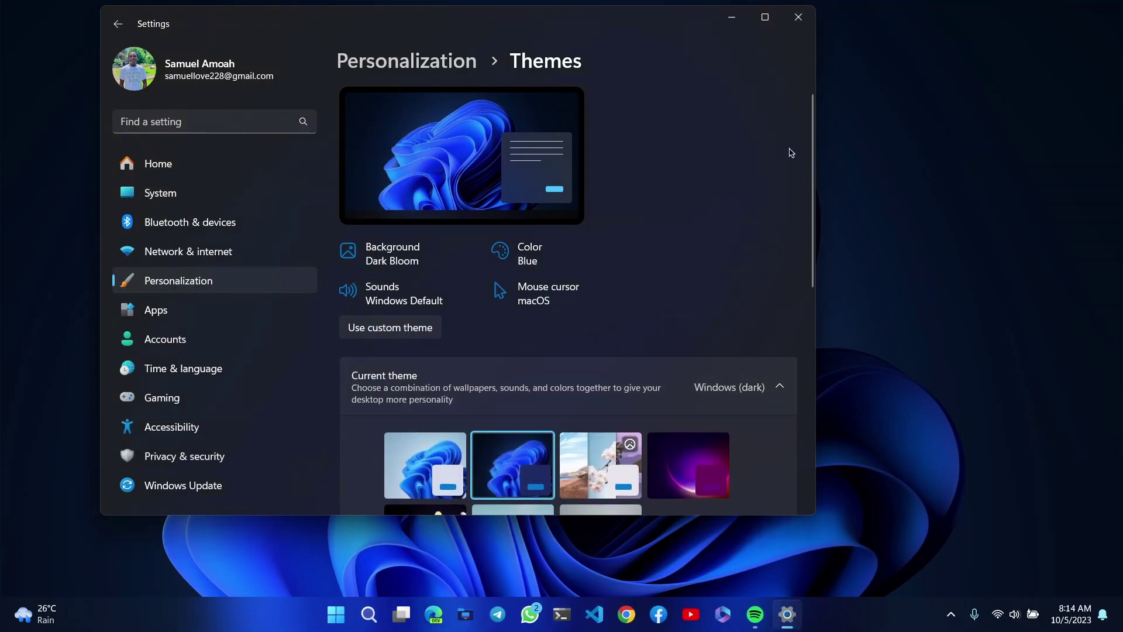
left_click(798, 17)
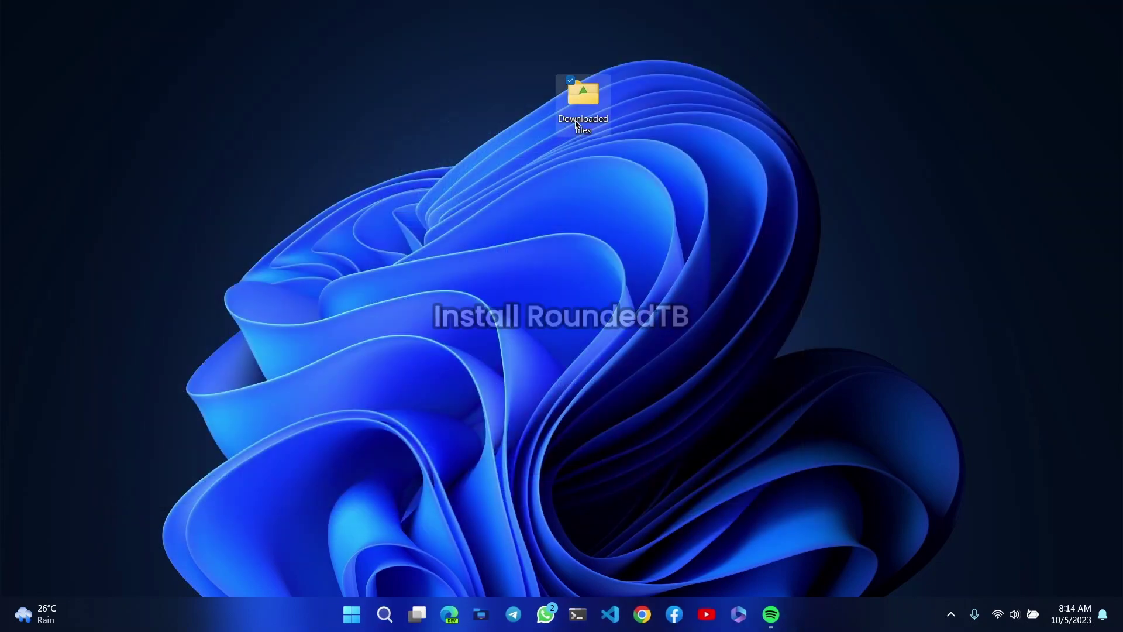
Extract the RoundedTB_R3.1 archive in the Downloaded files folder and close the window of extracted files
double_click(589, 94)
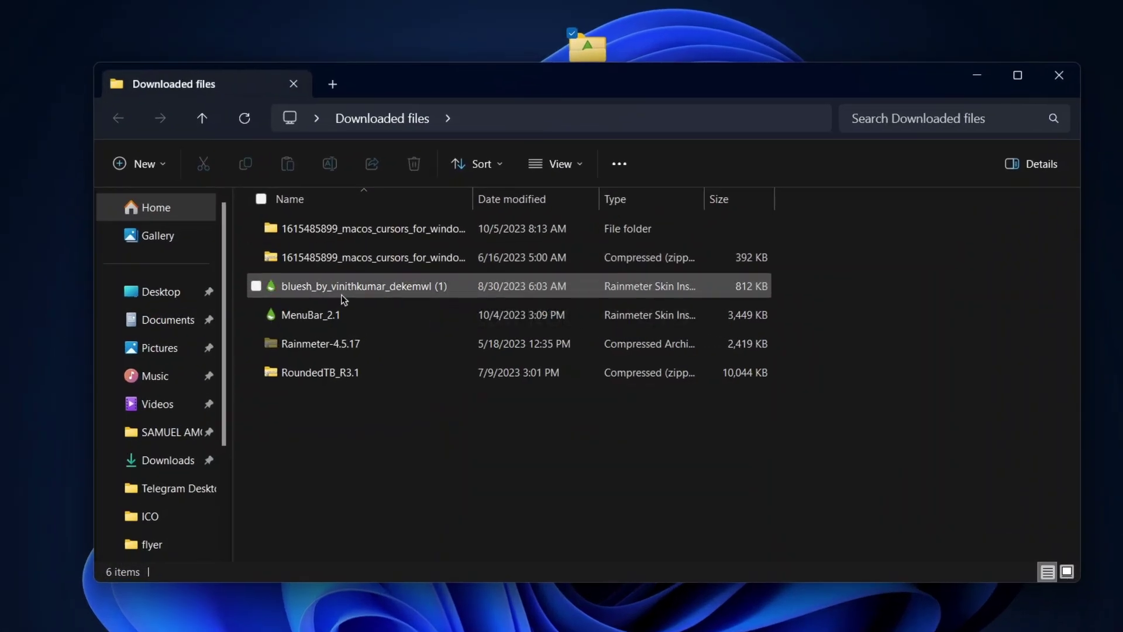
left_click(355, 371)
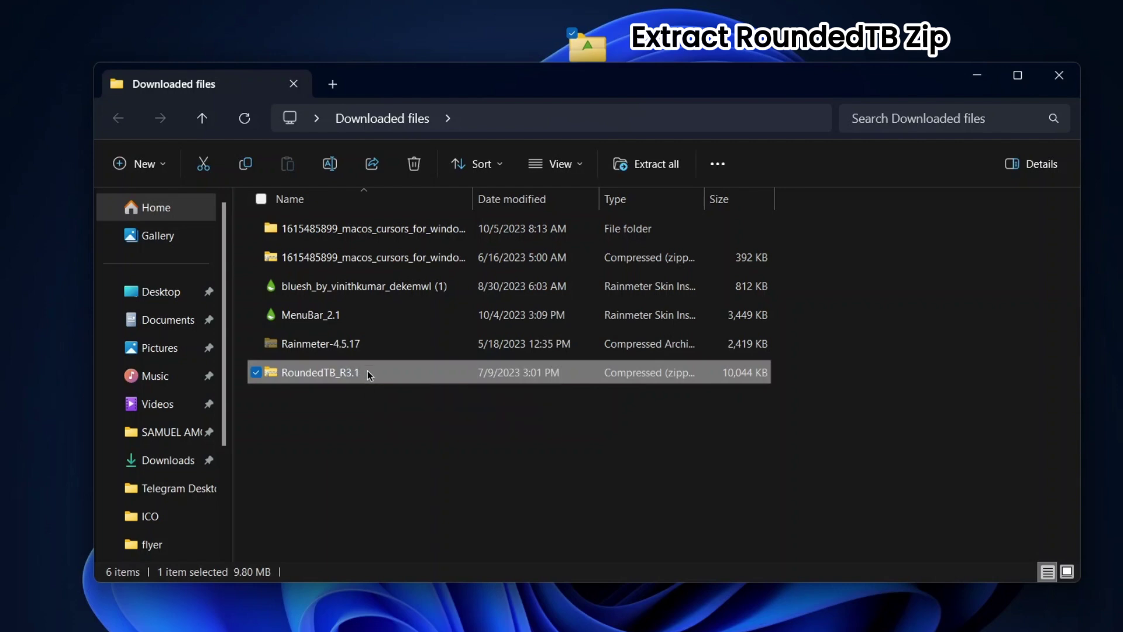
right_click(370, 375)
left_click(472, 273)
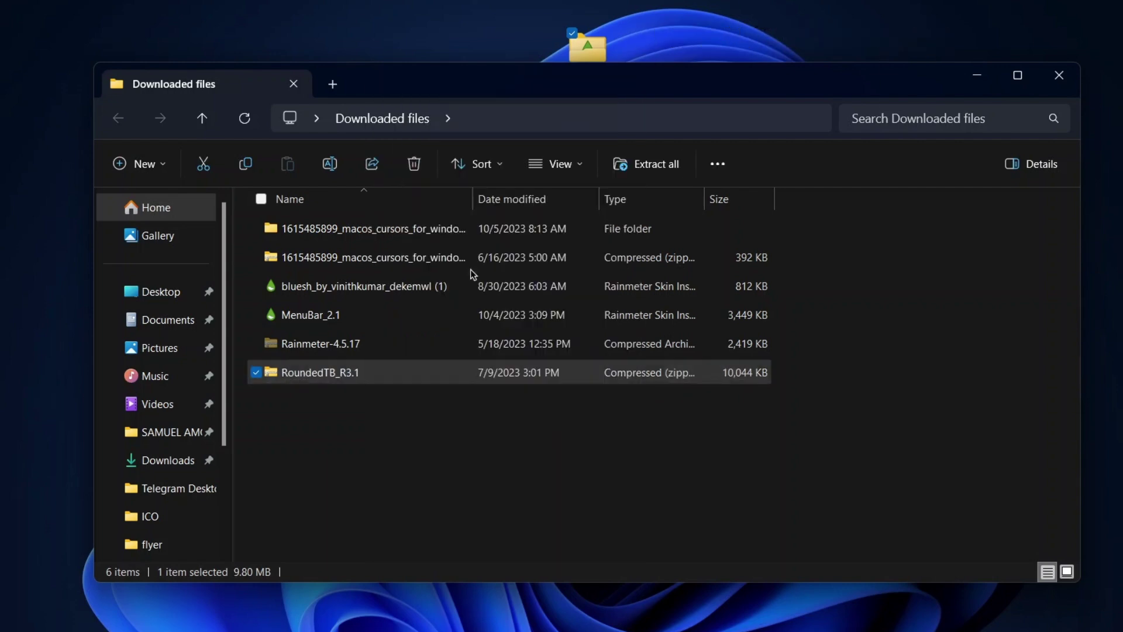
left_click(693, 489)
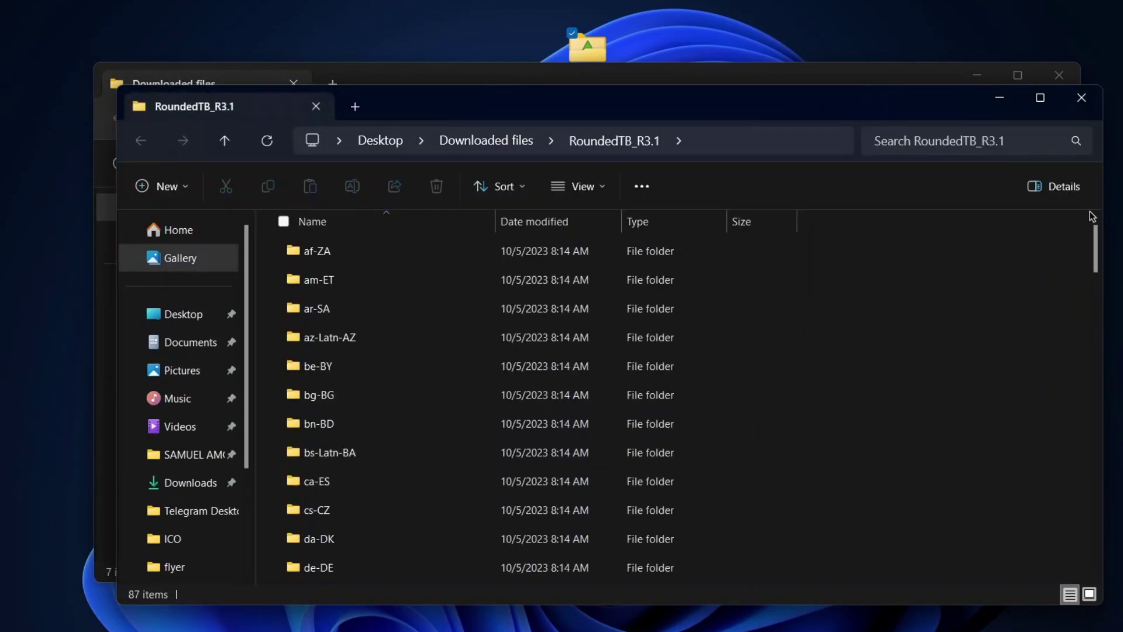
left_click(1082, 104)
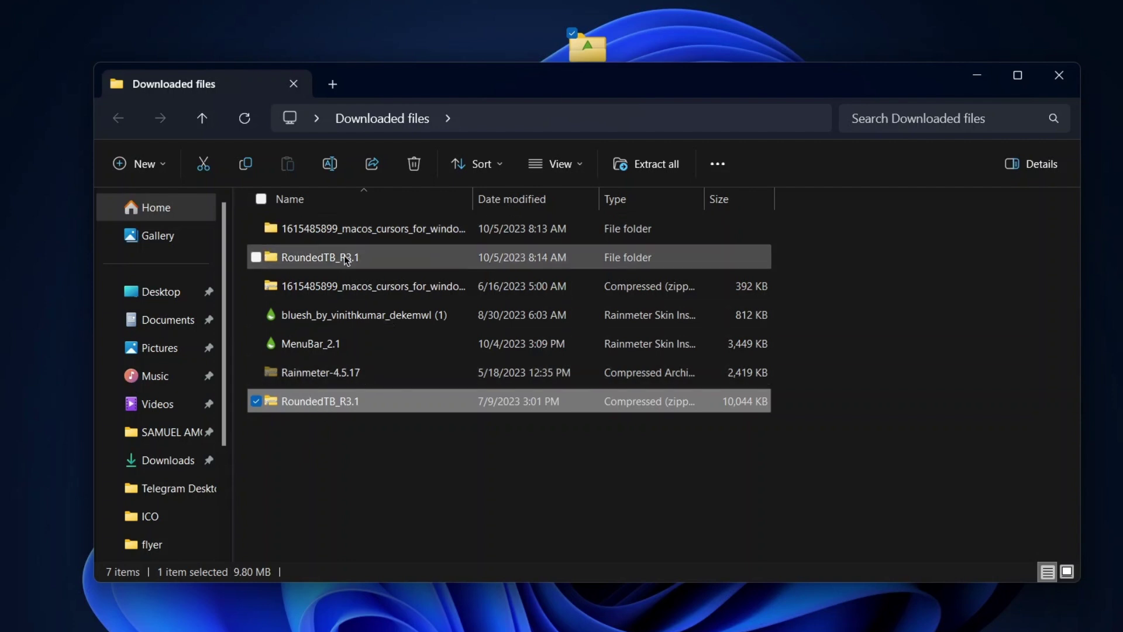
Copy the extracted RoundedTB_R3.1 folder from Downloaded files to the root of Local Disk (C:)
left_click(364, 261)
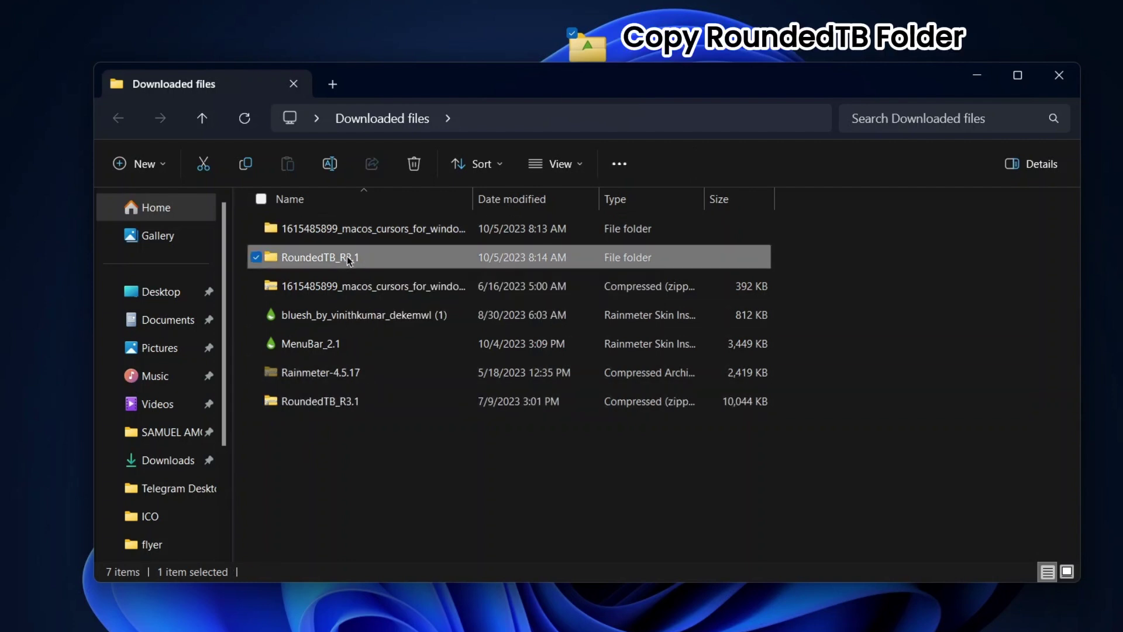
right_click(350, 261)
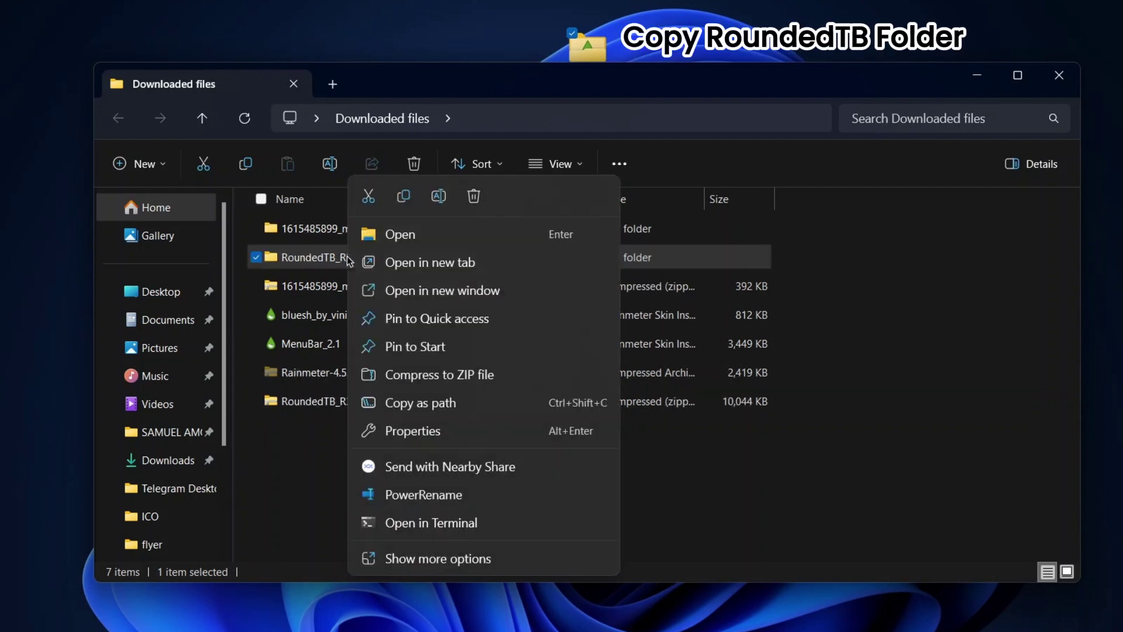
left_click(405, 195)
scroll(193, 476, "down", 3)
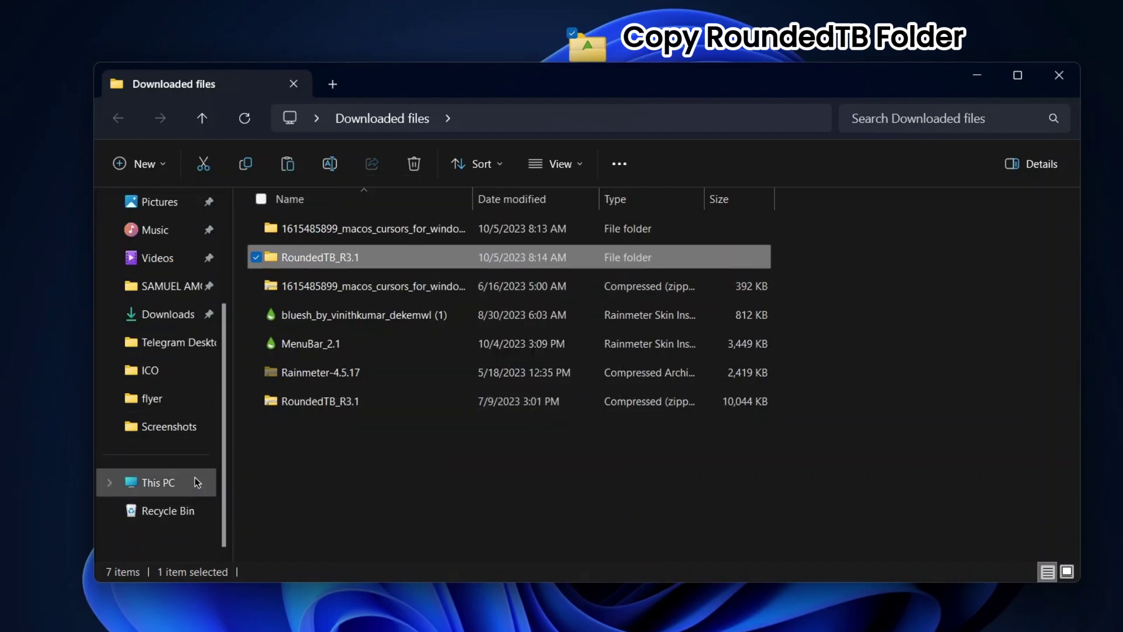
left_click(192, 485)
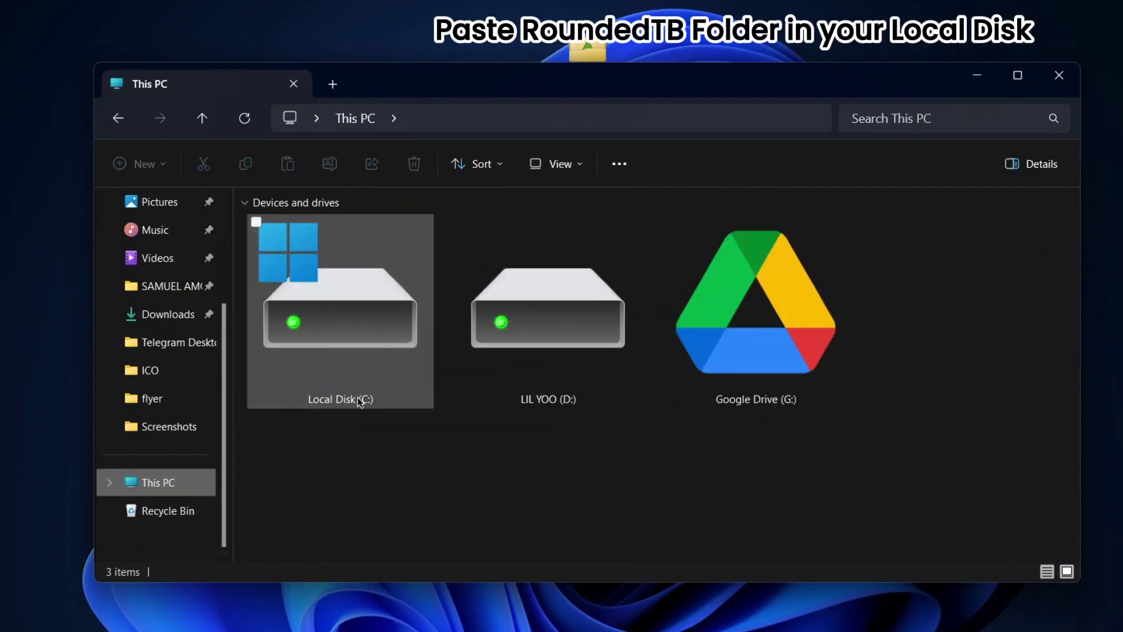
left_click(384, 392)
double_click(382, 389)
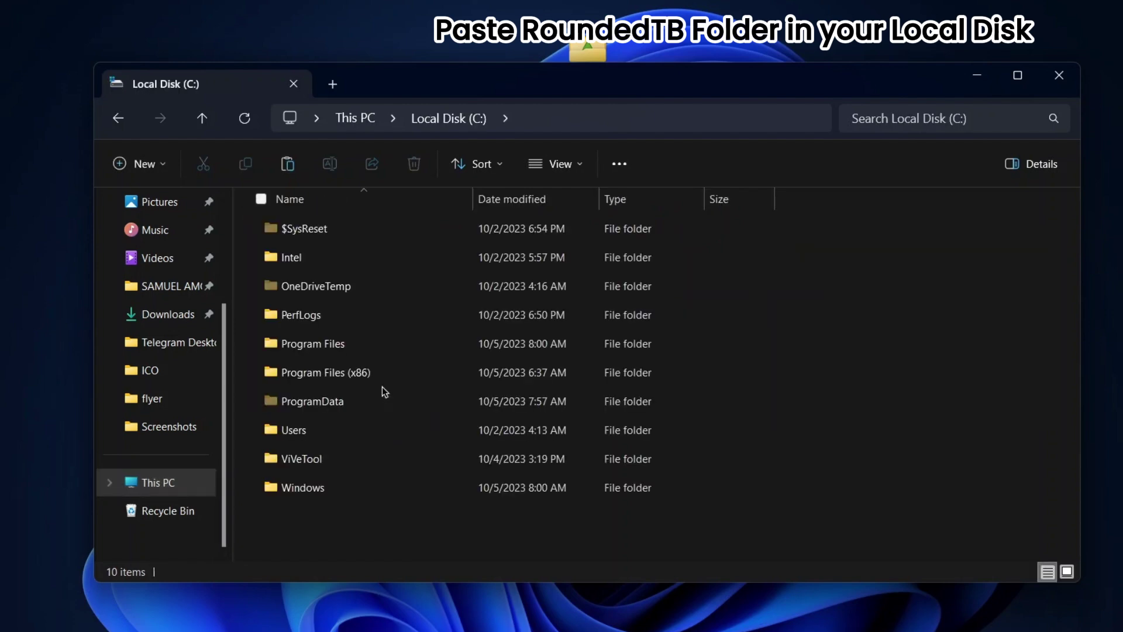
right_click(411, 525)
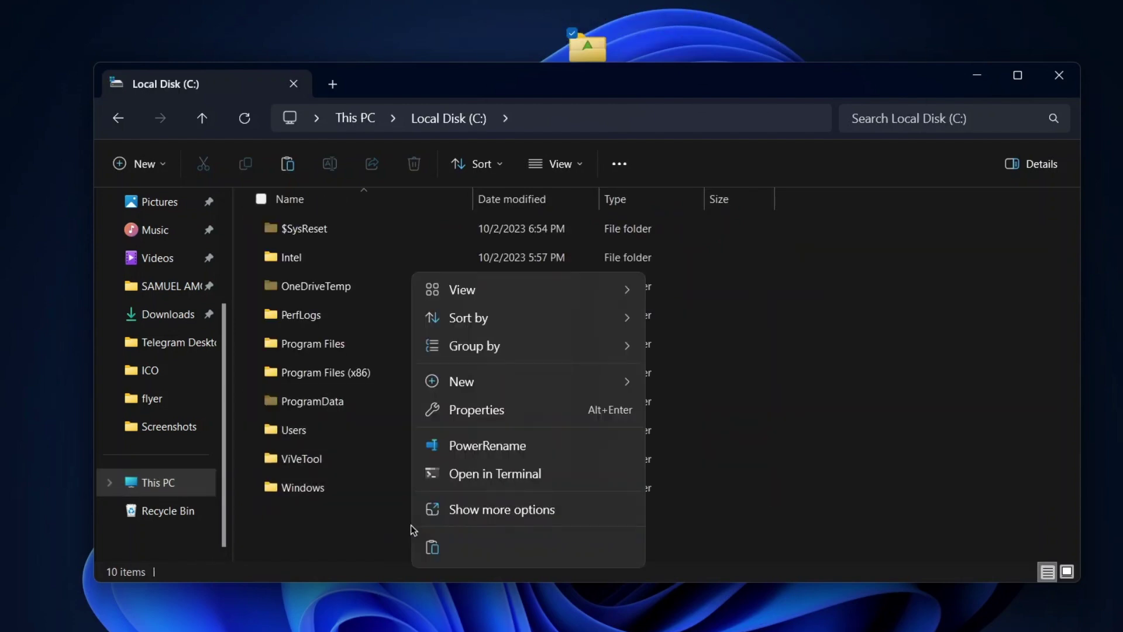
left_click(435, 558)
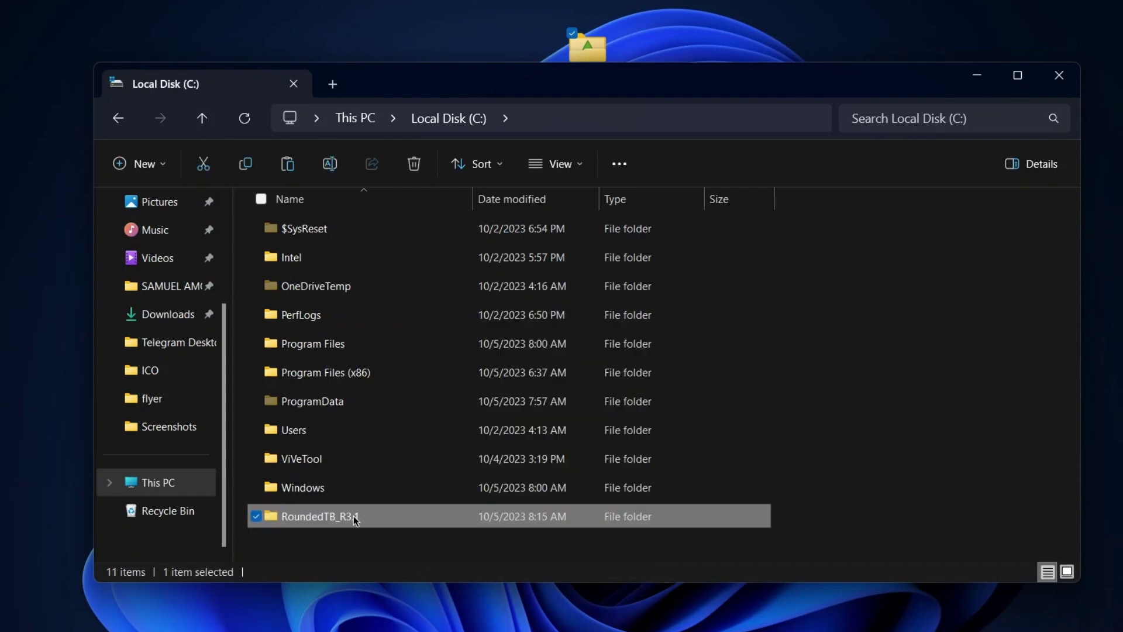
Rename the copied RoundedTB_R3.1 folder on Local Disk (C:) as RoundedTB
right_click(359, 515)
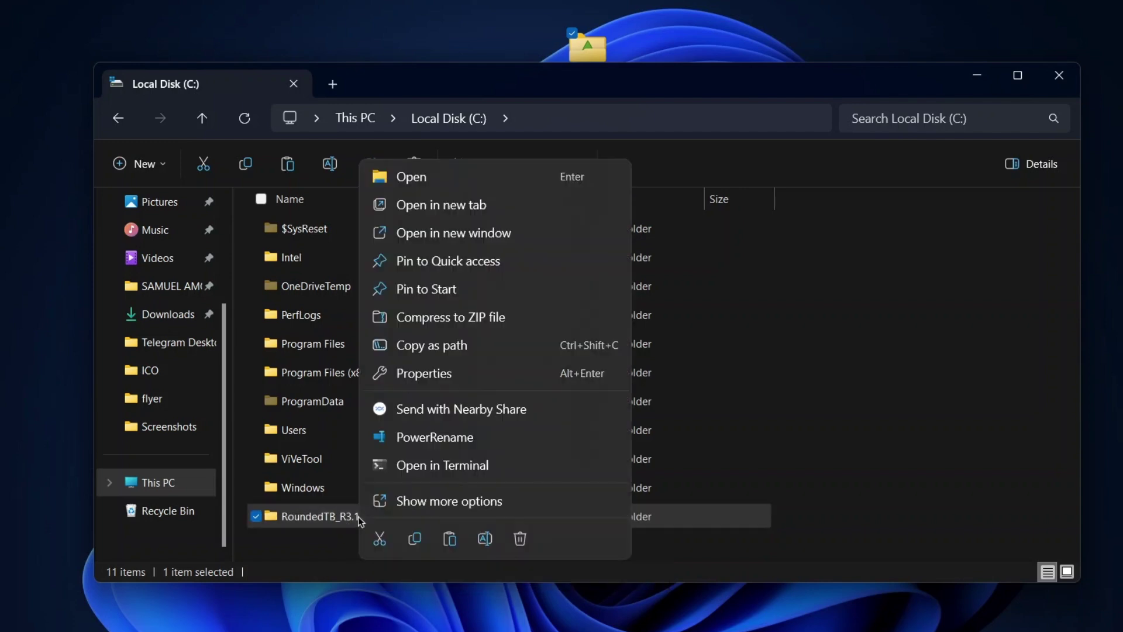
left_click(485, 538)
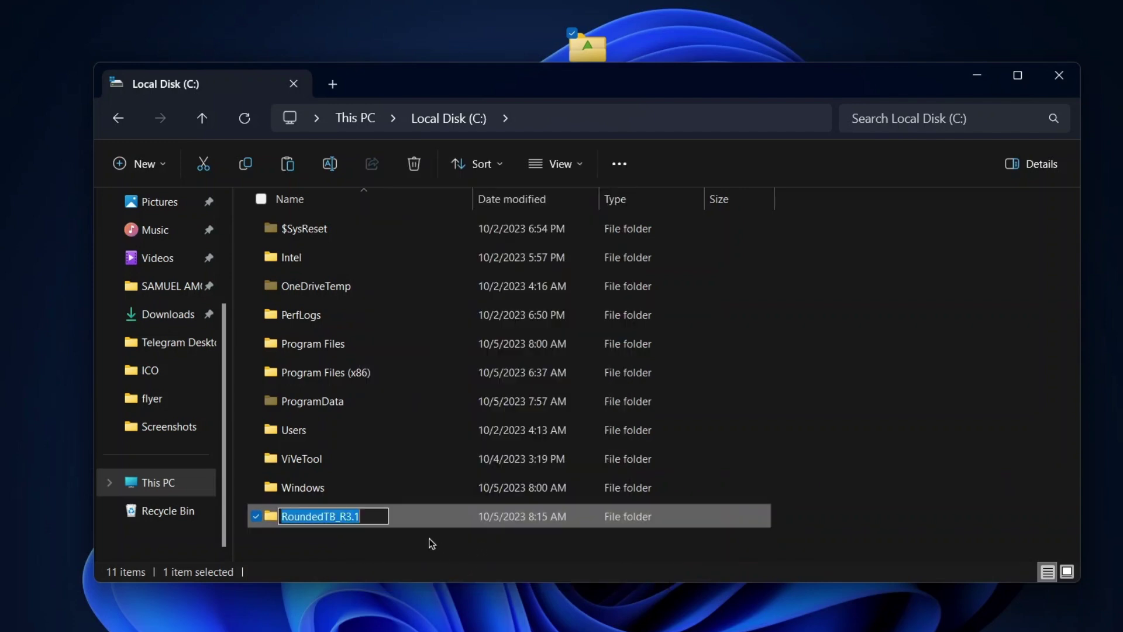
left_click(381, 516)
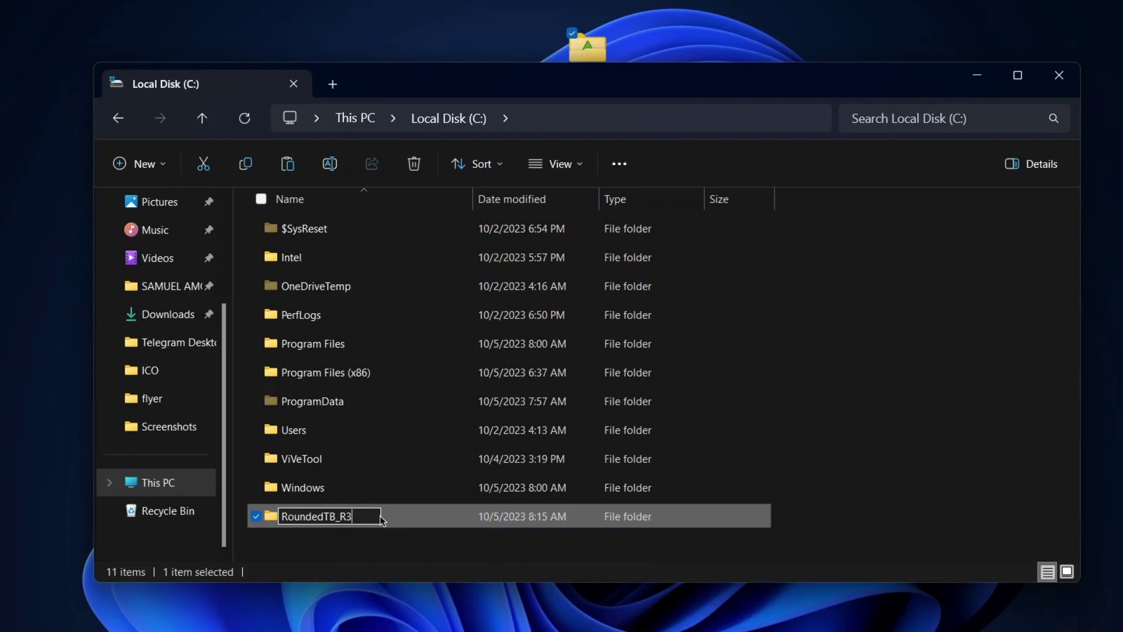
key("BackSpace")
key("BackSpace")
key("BackSpace")
key("Return")
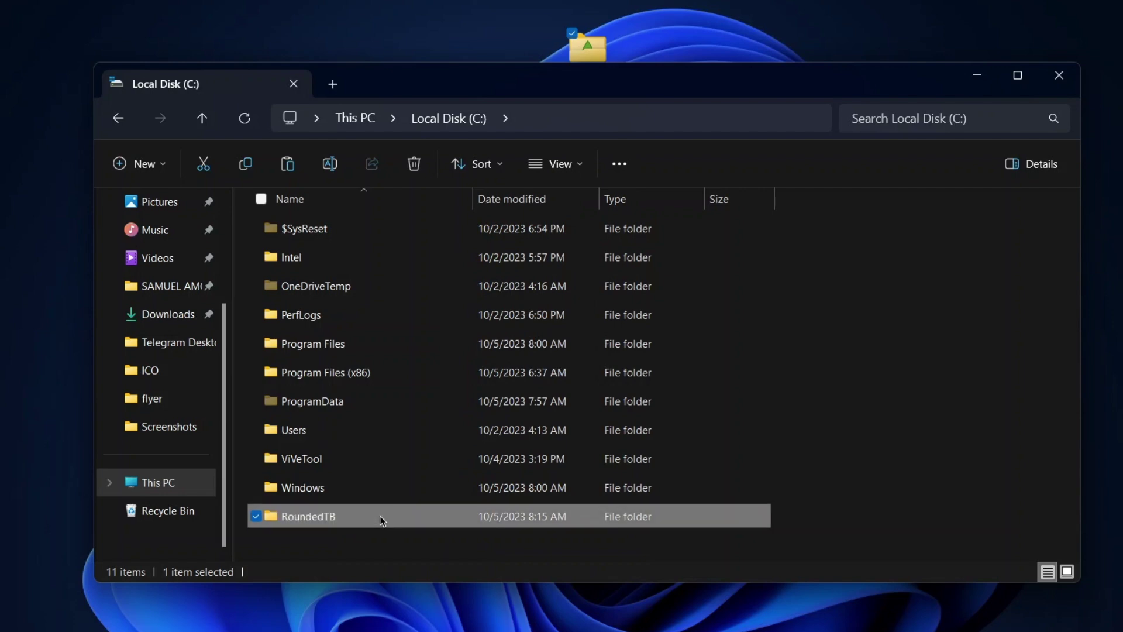
Run the RoundedTB application from the RoundedTB folder on Local Disk (C:) and close the folder window
double_click(352, 512)
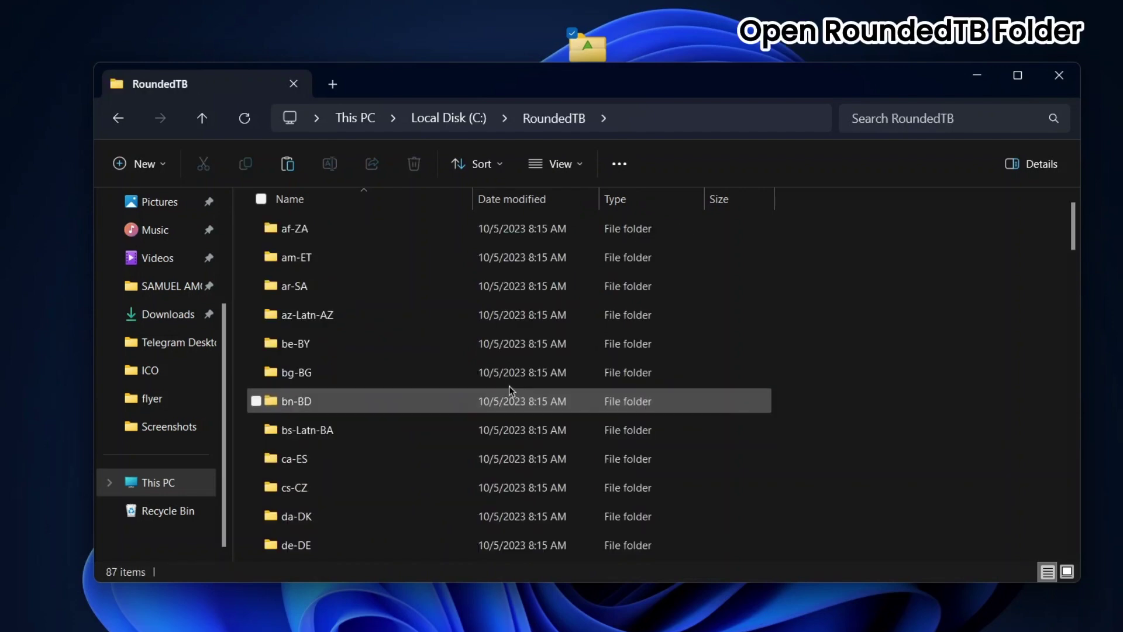
scroll(369, 227, "down", 1)
scroll(369, 227, "down", 20)
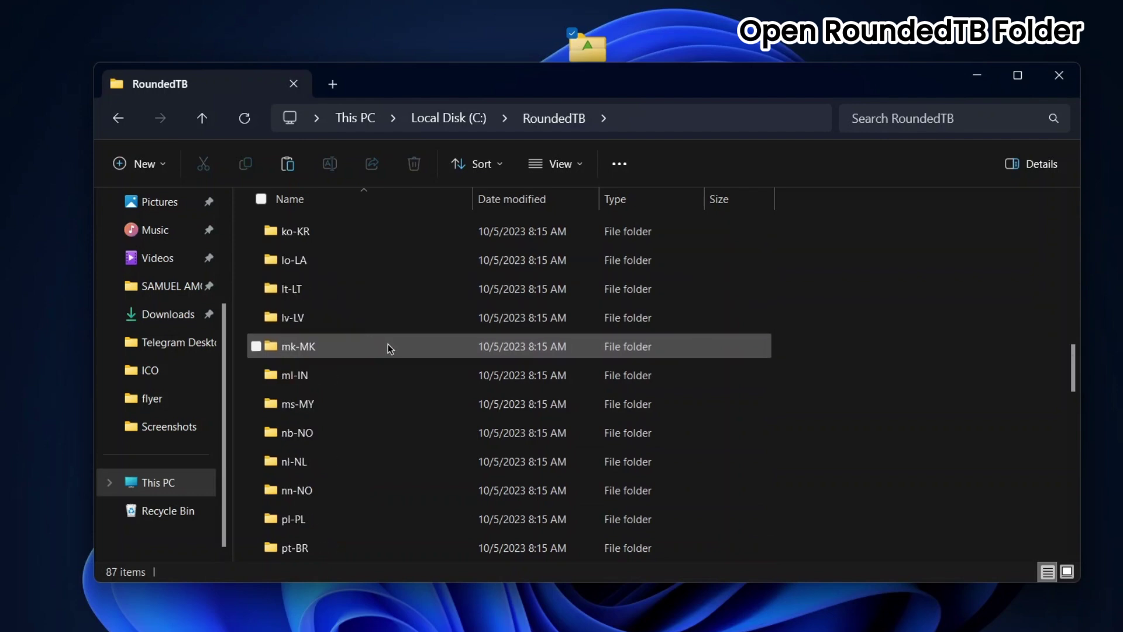
scroll(389, 346, "down", 7)
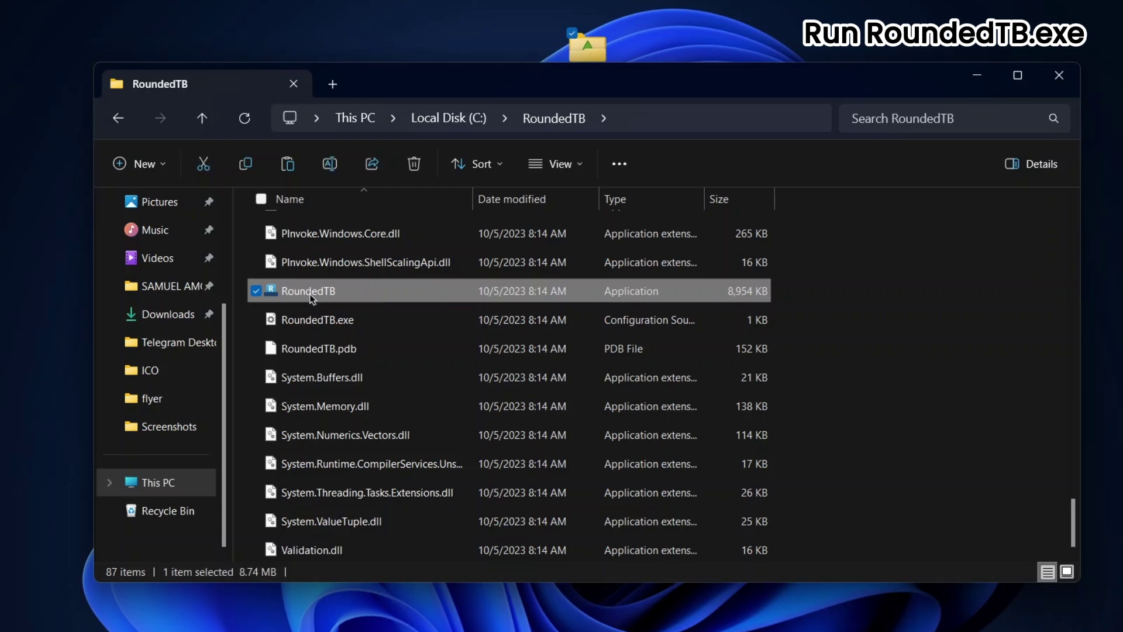
double_click(386, 294)
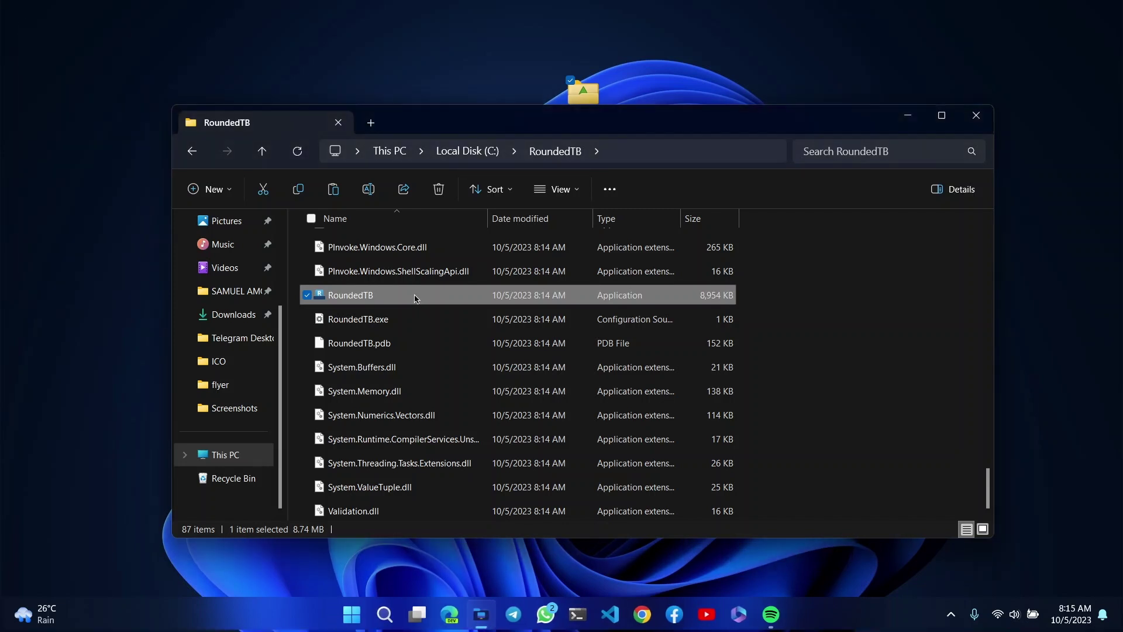
left_click(976, 117)
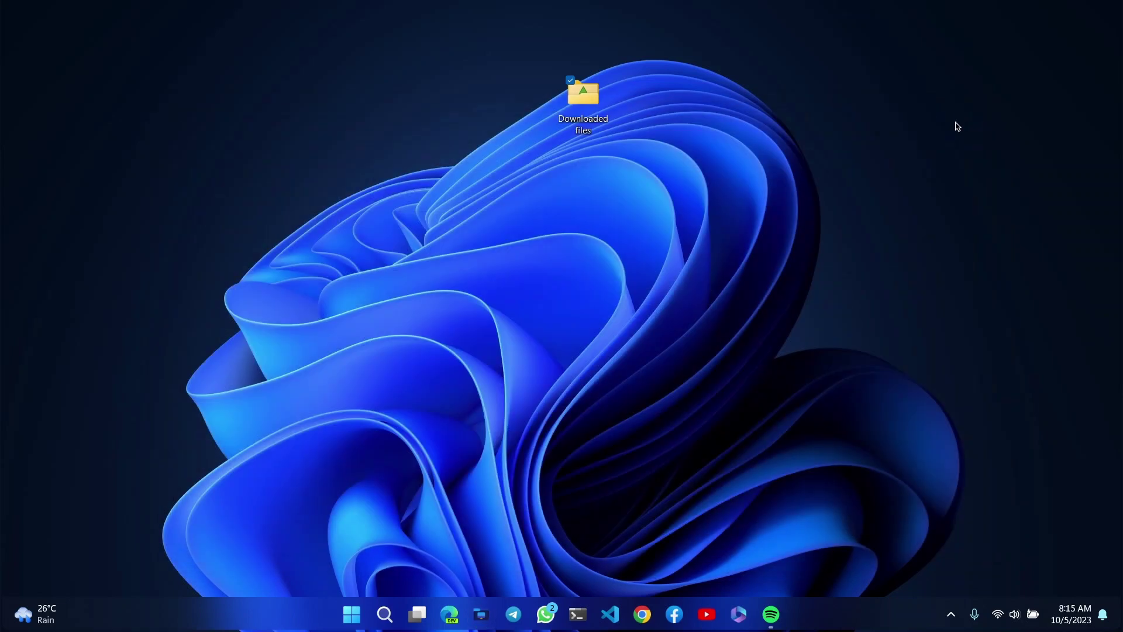
Set RoundedTB to run at startup and show its settings window
left_click(951, 616)
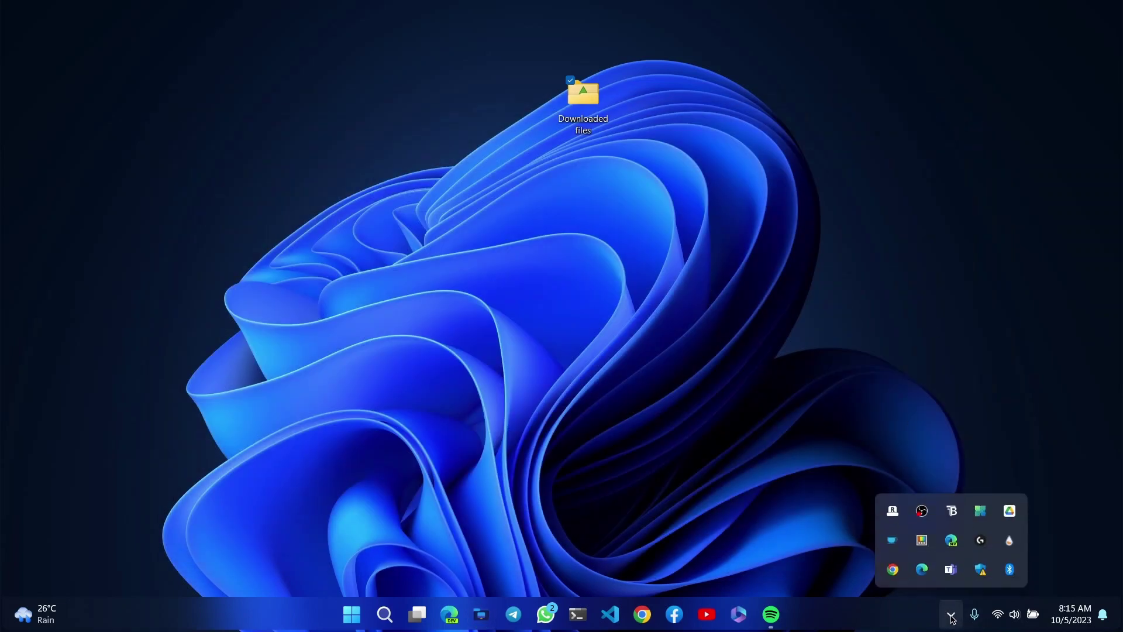
right_click(894, 513)
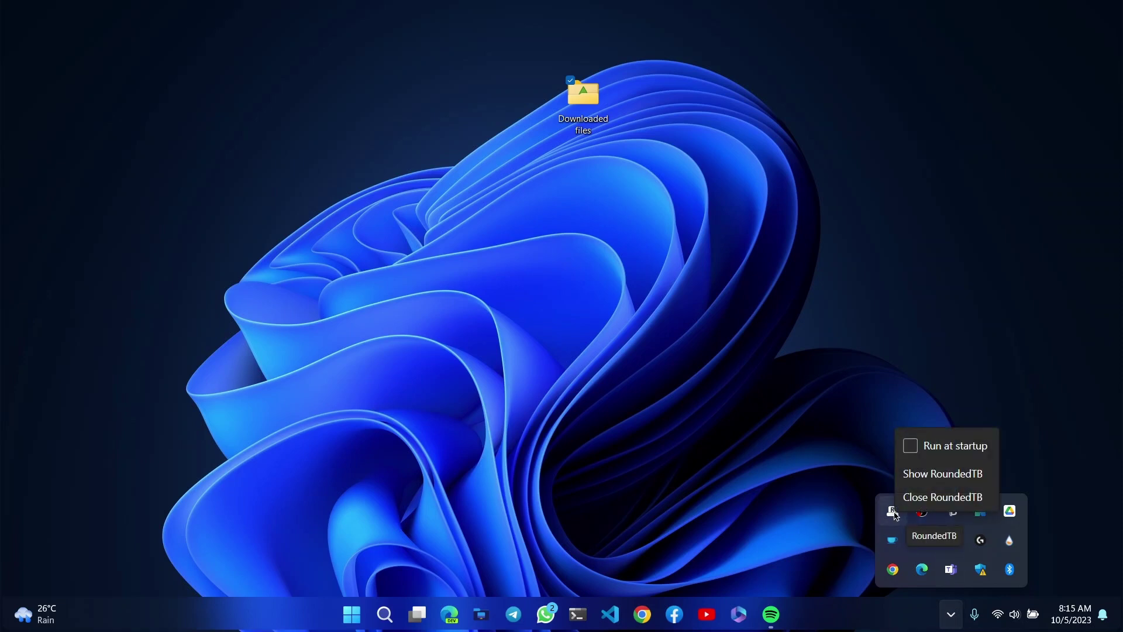
left_click(914, 447)
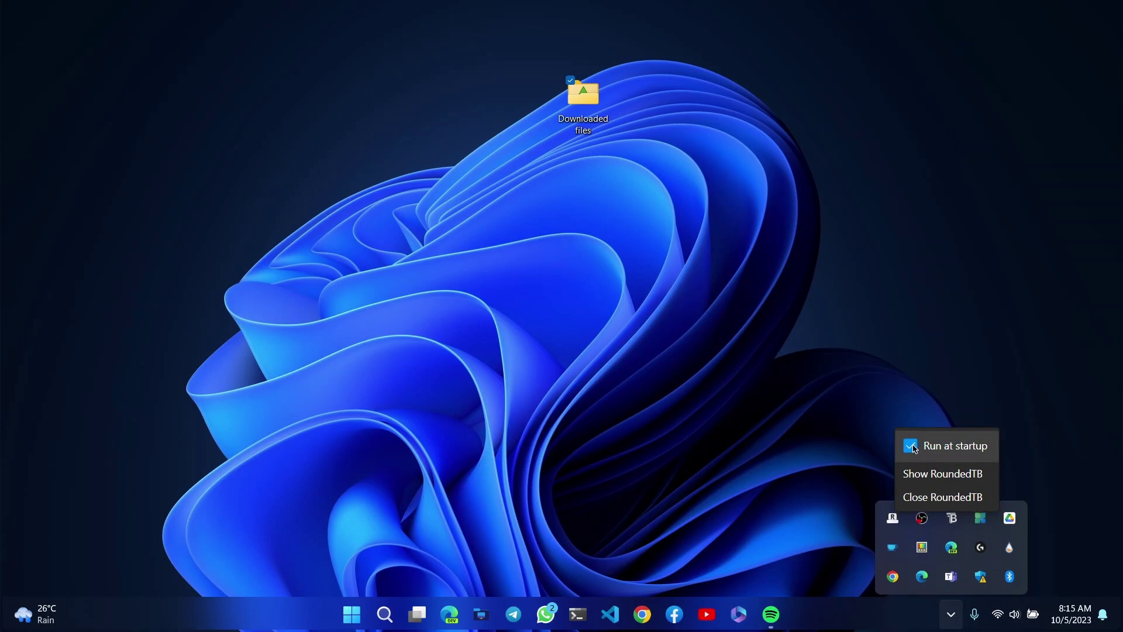
left_click(920, 477)
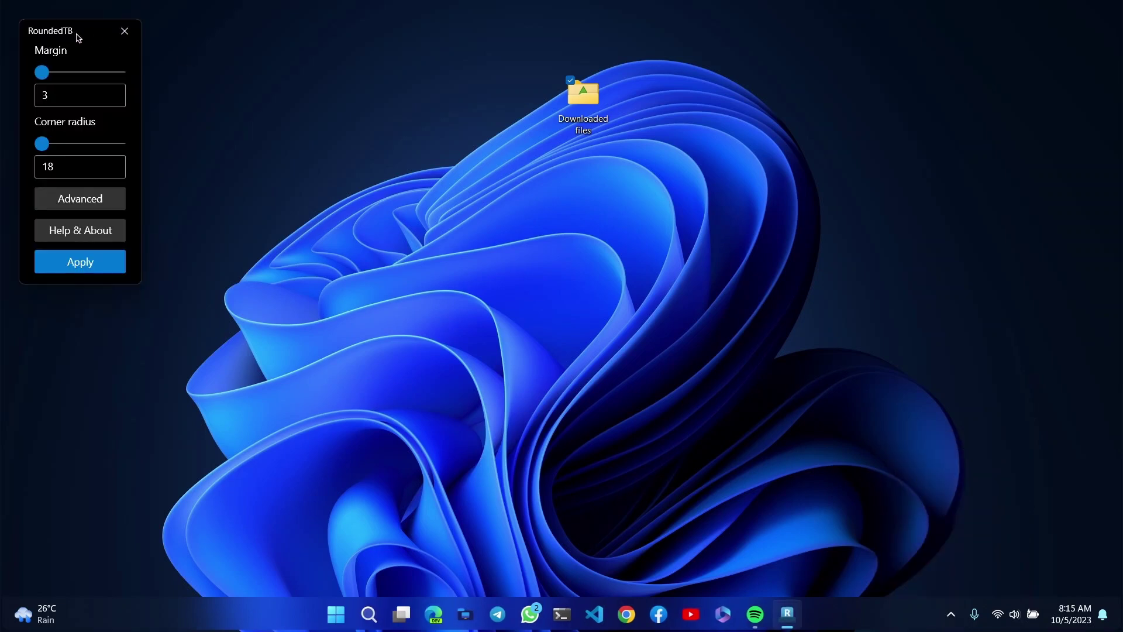
Enable Dynamic mode and Show system tray on hover in RoundedTB's advanced settings and apply them to the taskbar
left_click_drag(76, 36, 512, 135)
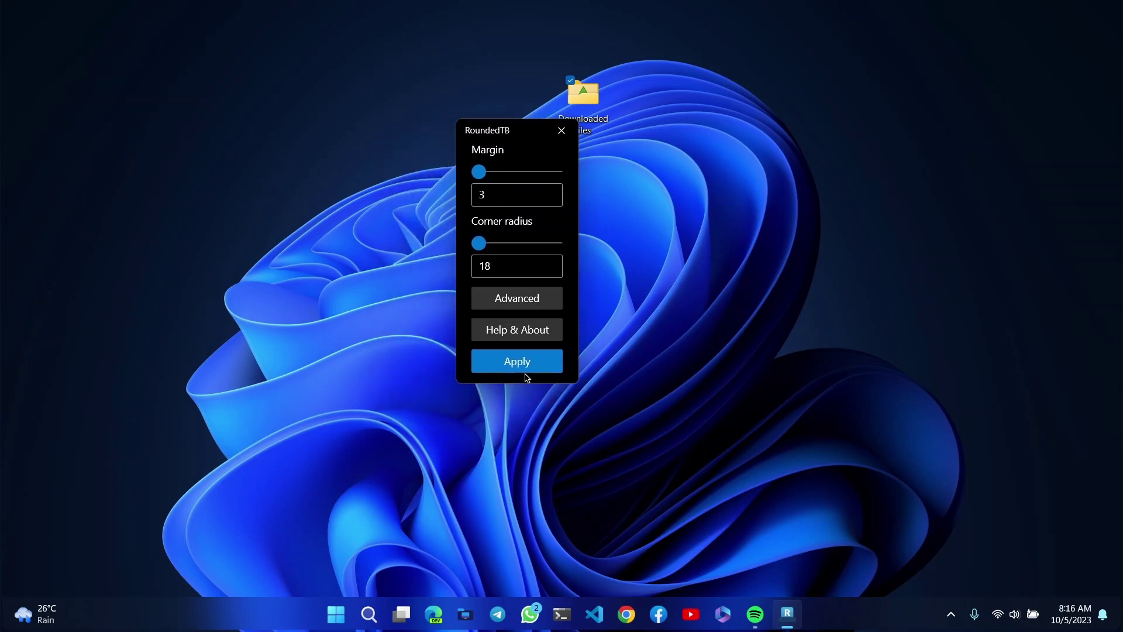
left_click(530, 298)
left_click(585, 243)
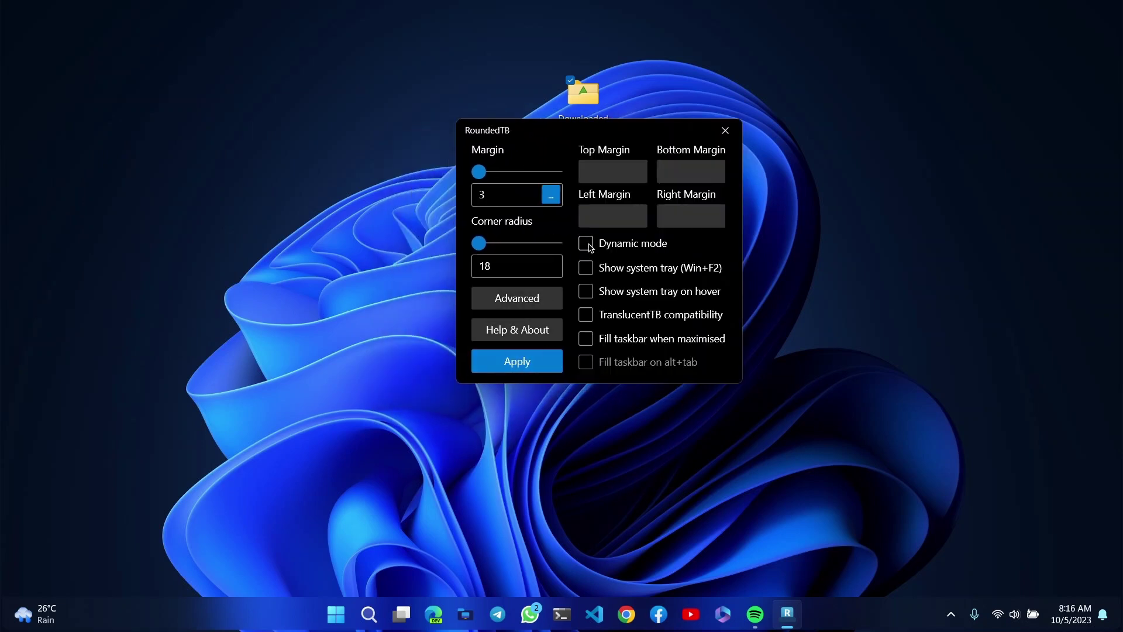
left_click(586, 267)
left_click(585, 290)
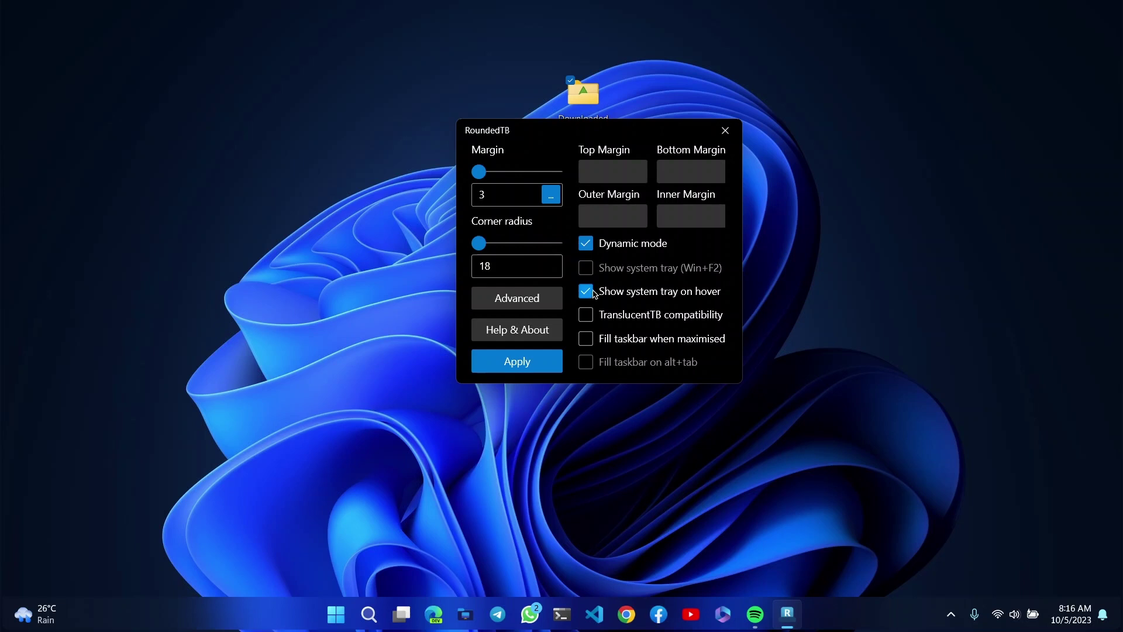
left_click(549, 366)
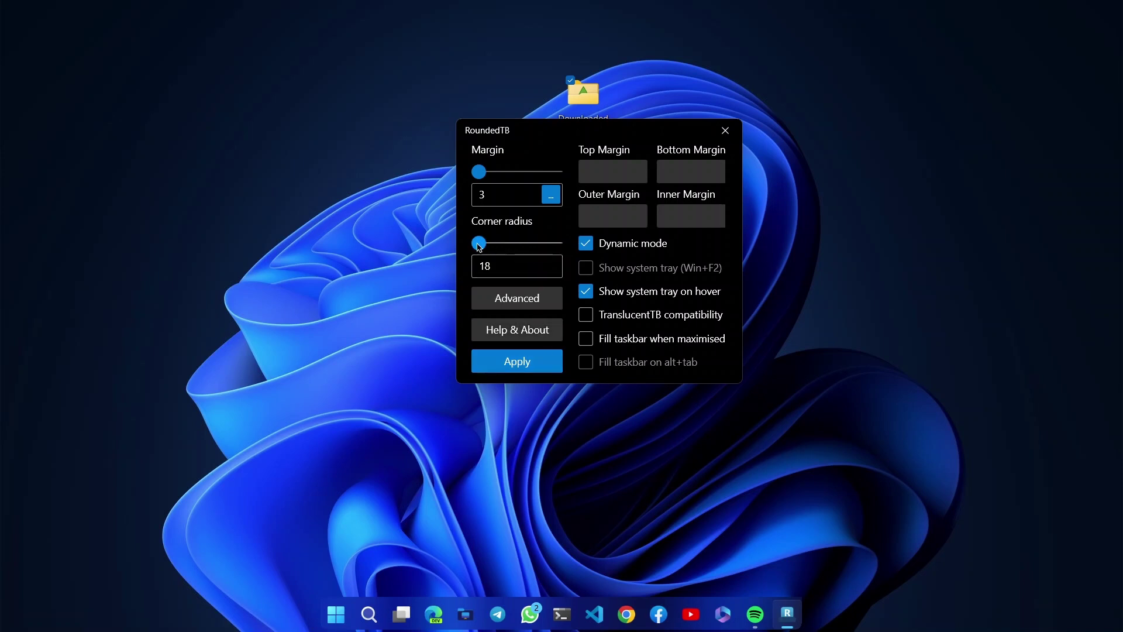
Set the RoundedTB corner radius to 8, apply it, and close the settings window
left_click_drag(479, 244, 491, 245)
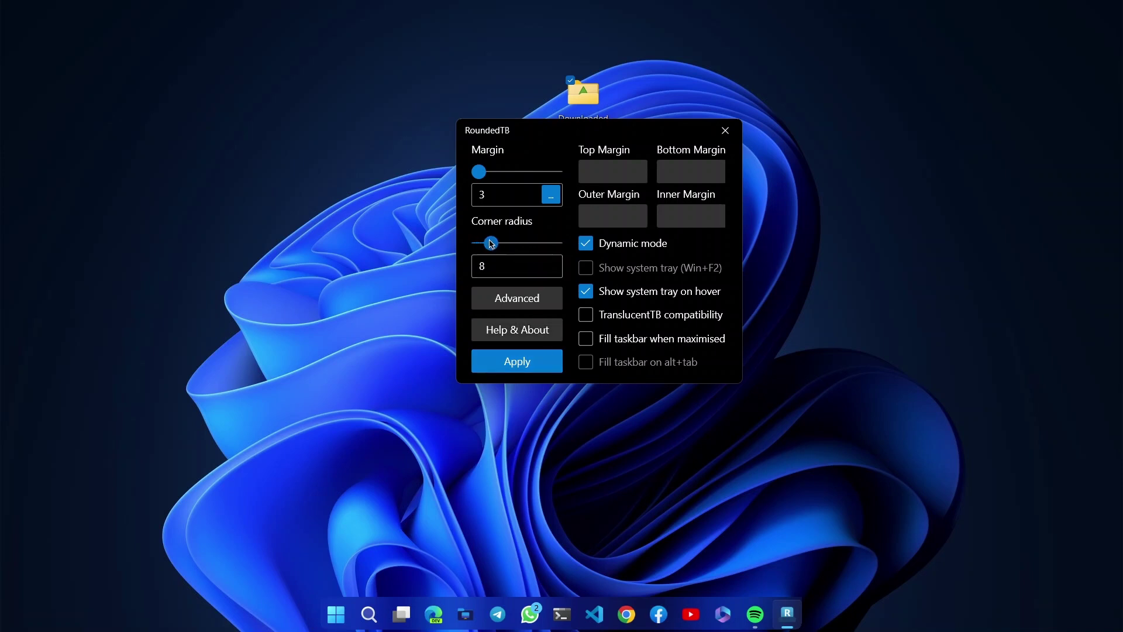
left_click(515, 364)
left_click(729, 127)
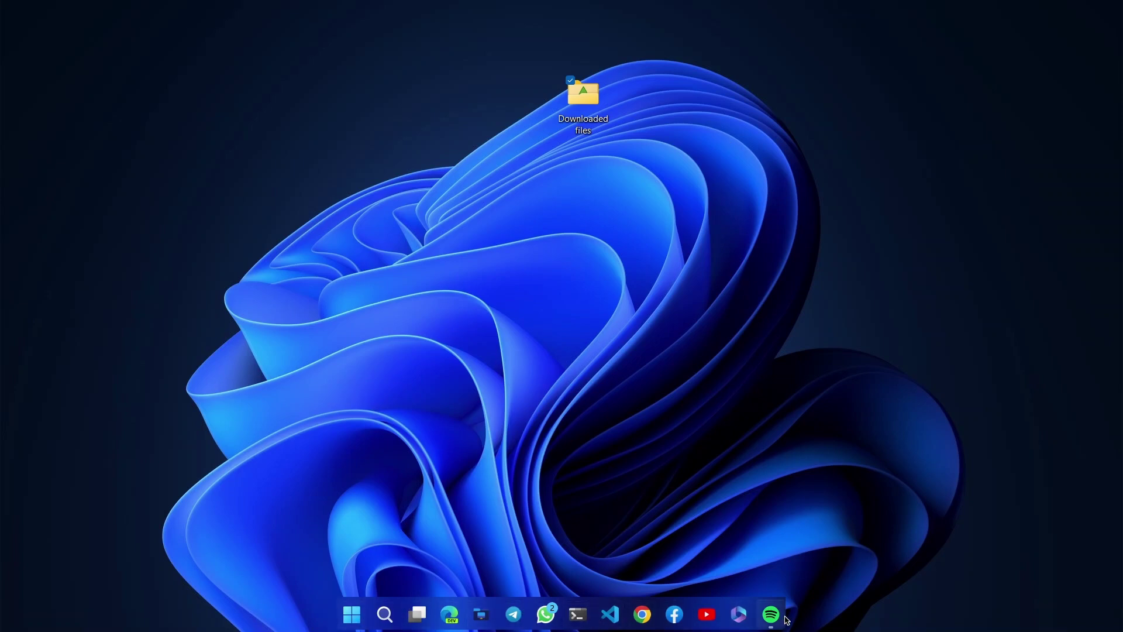
Reveal the system tray and check its hidden icons, closing the overflow again
mouse_move(948, 611)
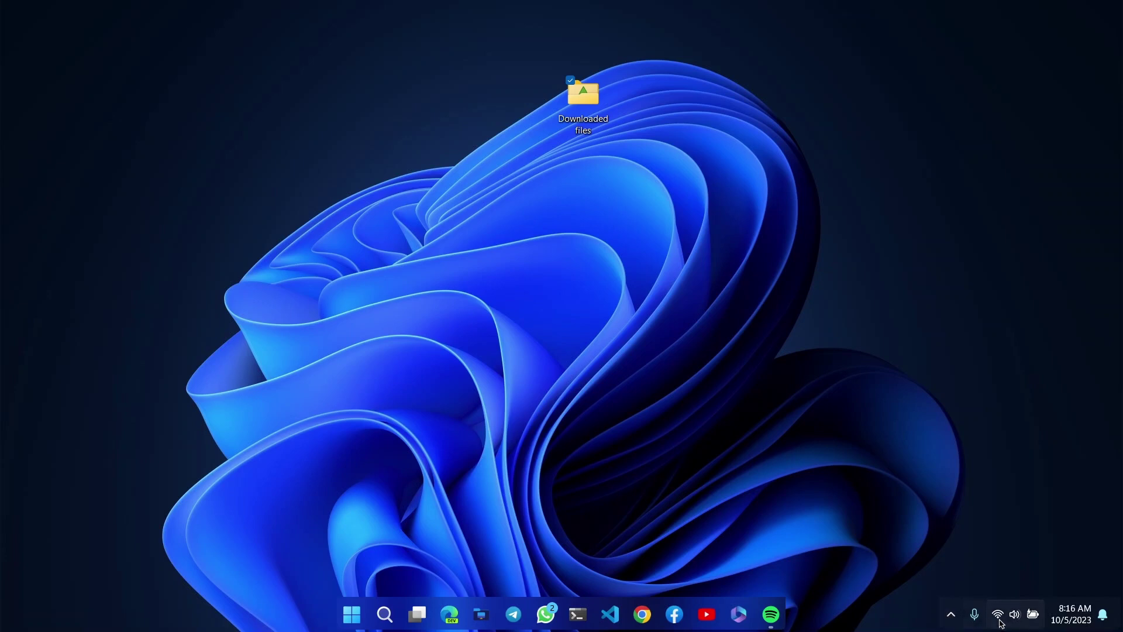
left_click(950, 614)
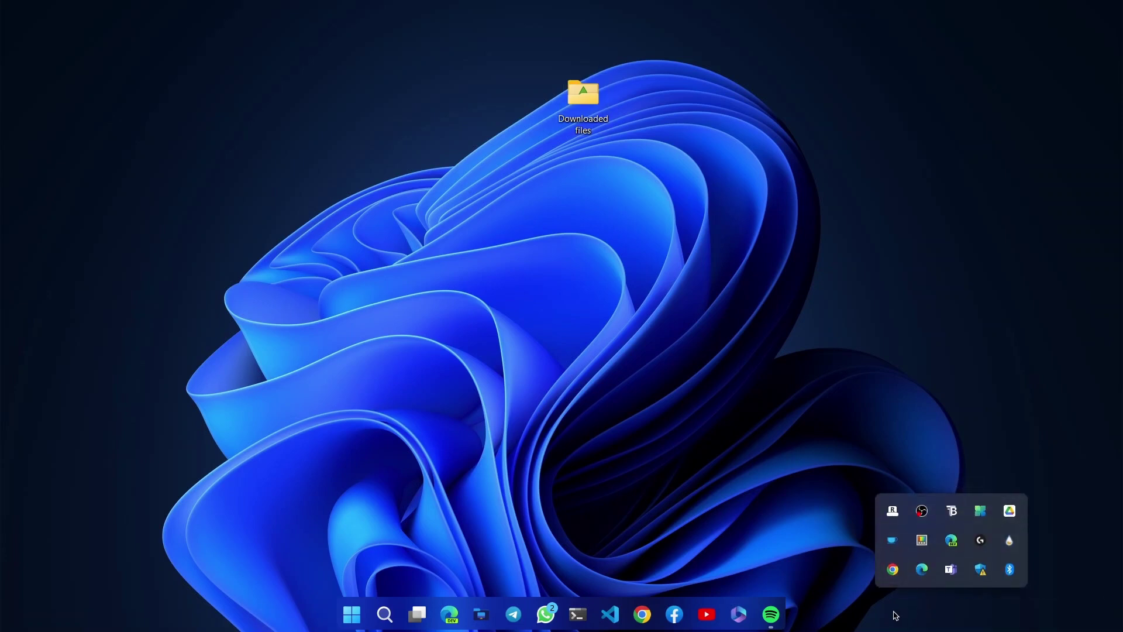
left_click(936, 619)
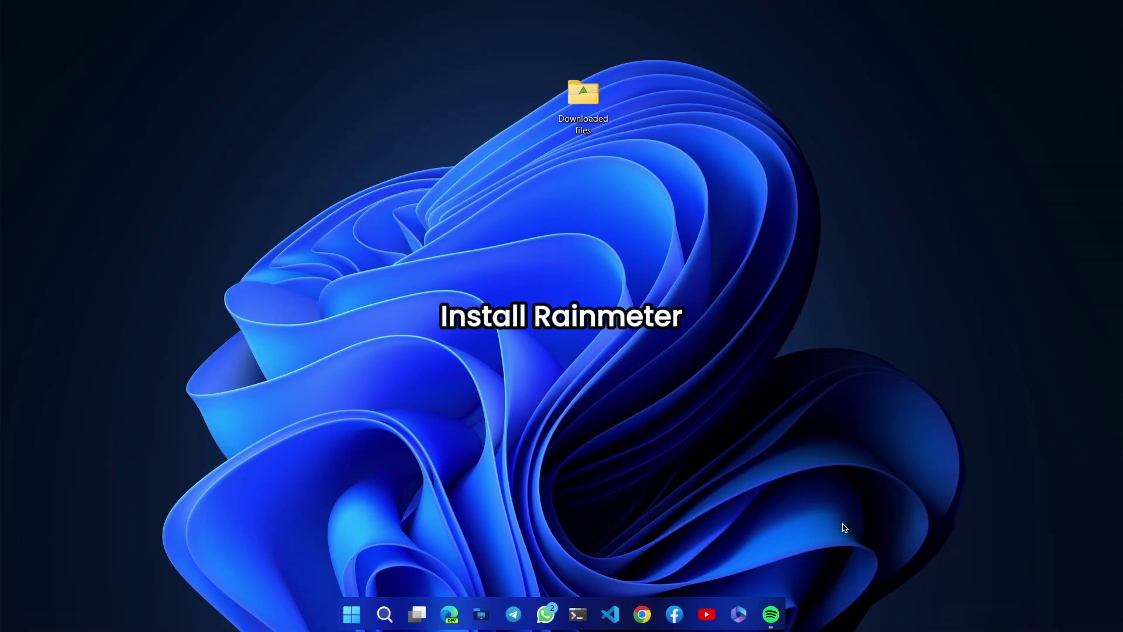
Extract the Rainmeter-4.5.17 archive in Downloaded files to its suggested folder and show the extracted files
left_click(576, 106)
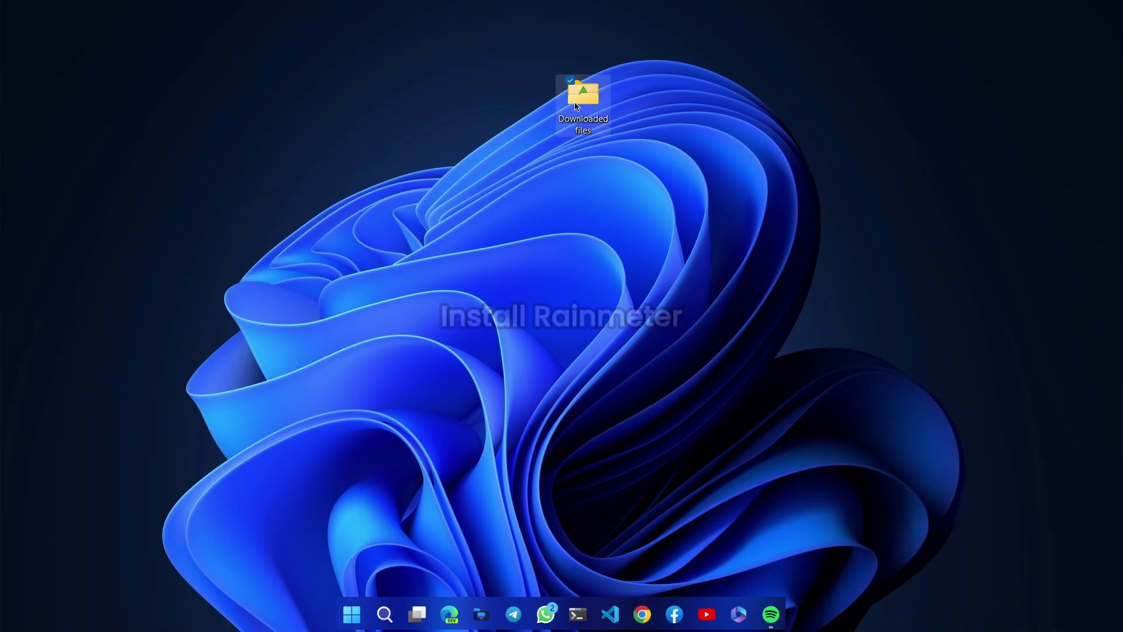
double_click(576, 106)
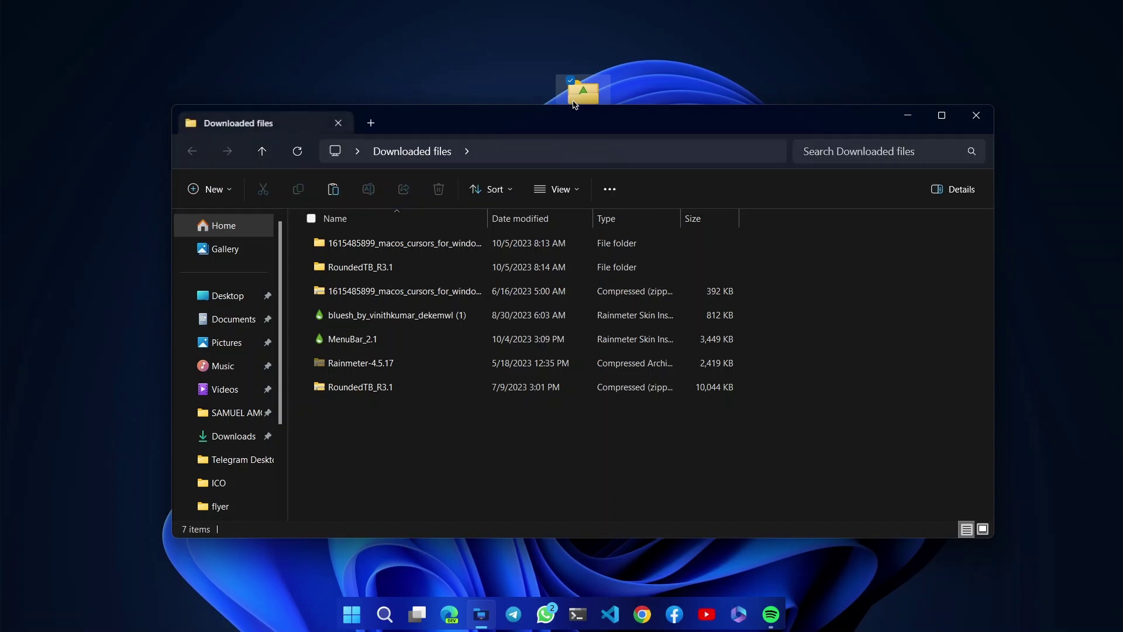
left_click(354, 365)
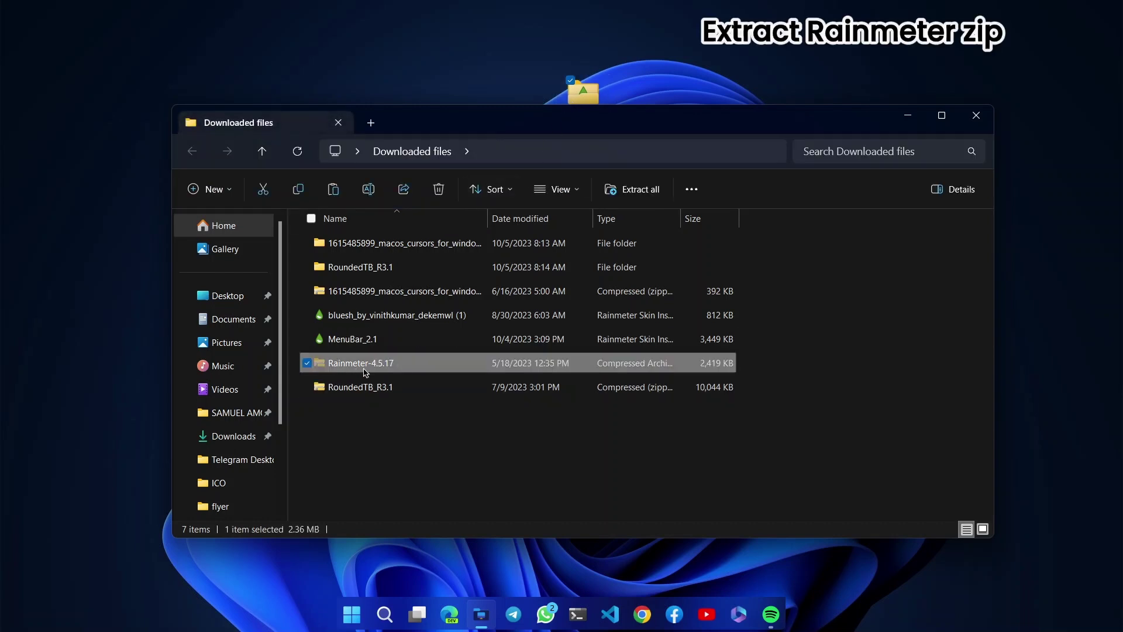
right_click(412, 367)
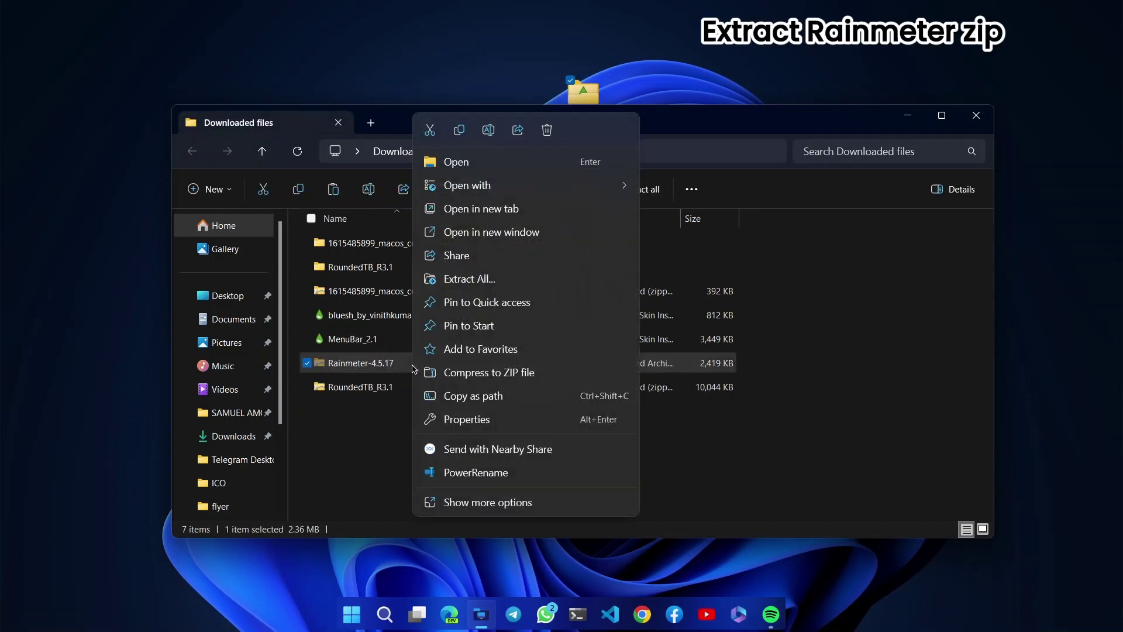
left_click(508, 277)
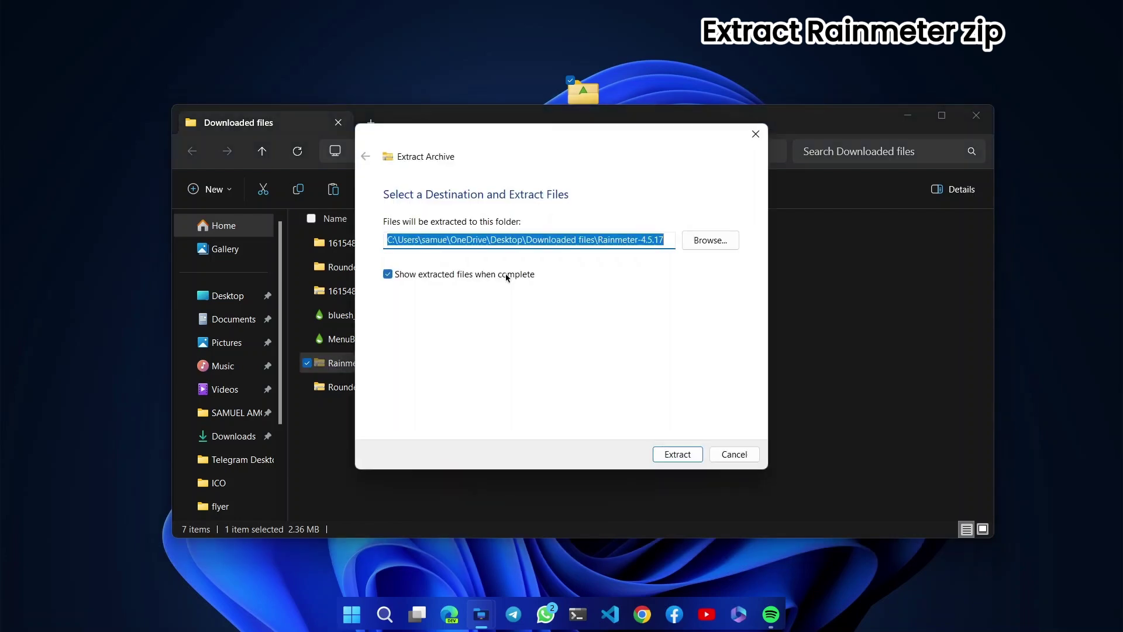
left_click(680, 460)
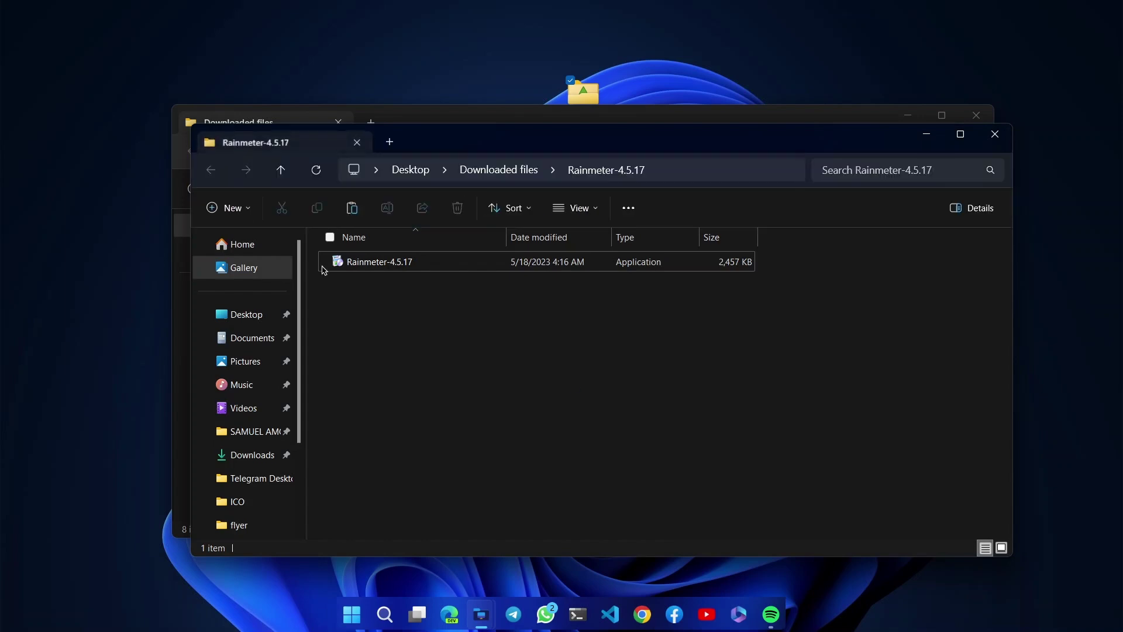
Install Rainmeter with the Standard installation, run it, and close its welcome notification and the open folder windows
left_click(386, 269)
double_click(423, 269)
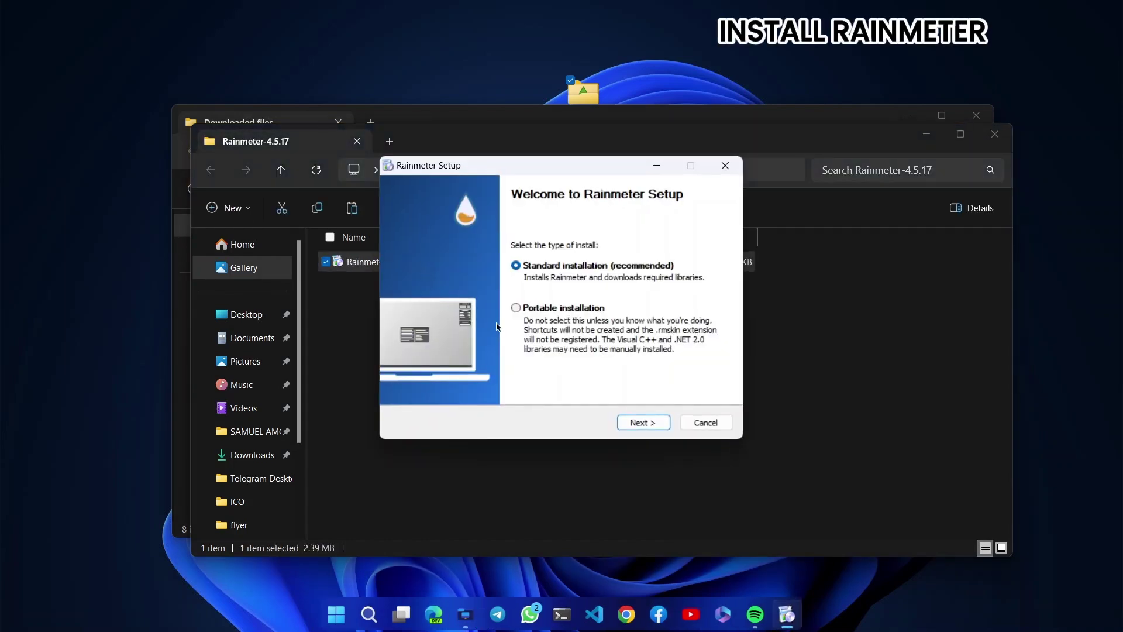
left_click(639, 425)
left_click(637, 426)
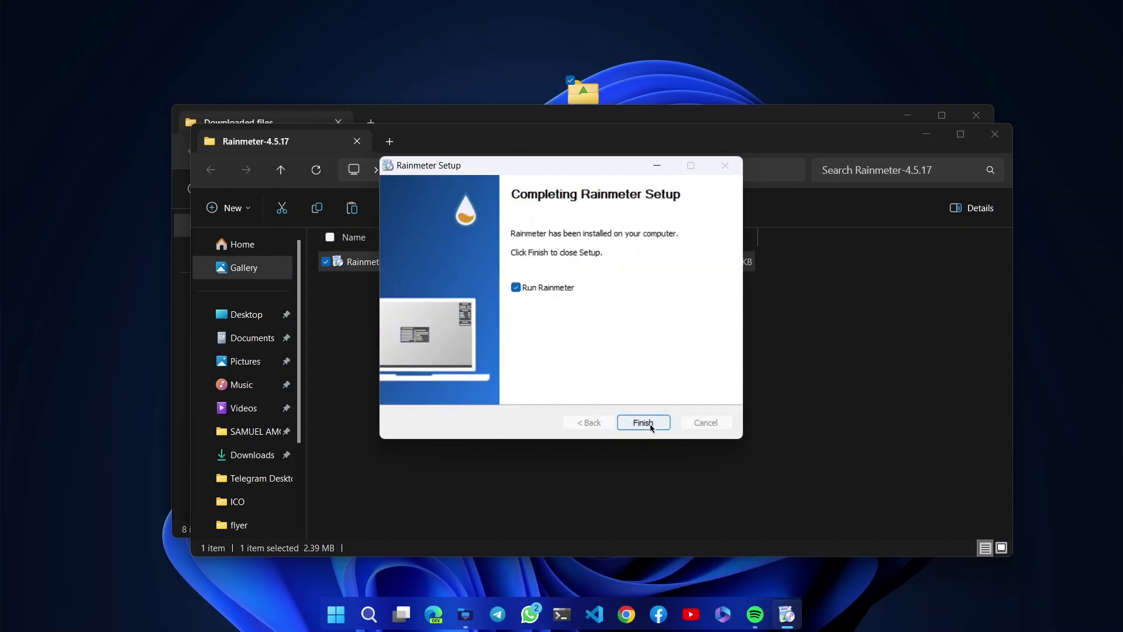
left_click(649, 424)
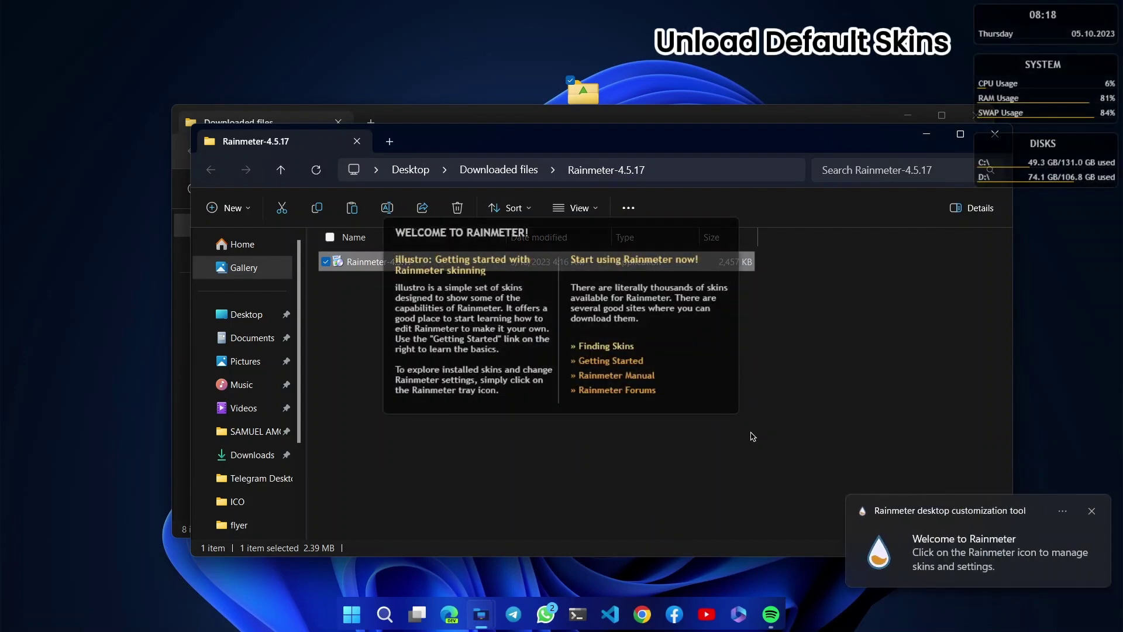
left_click(1092, 509)
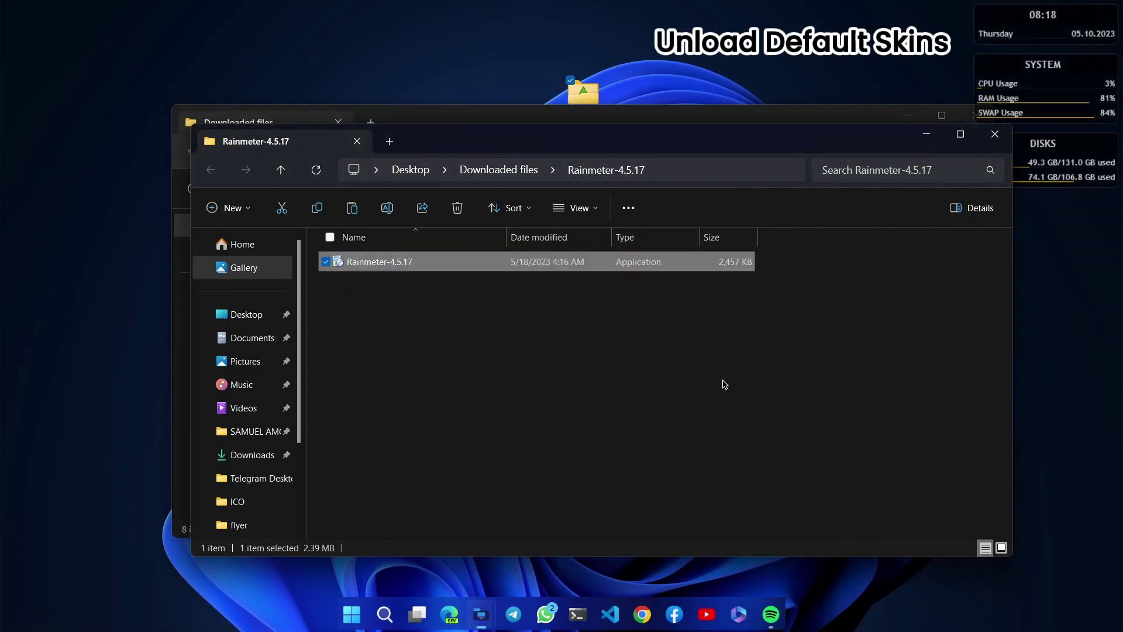
left_click(995, 134)
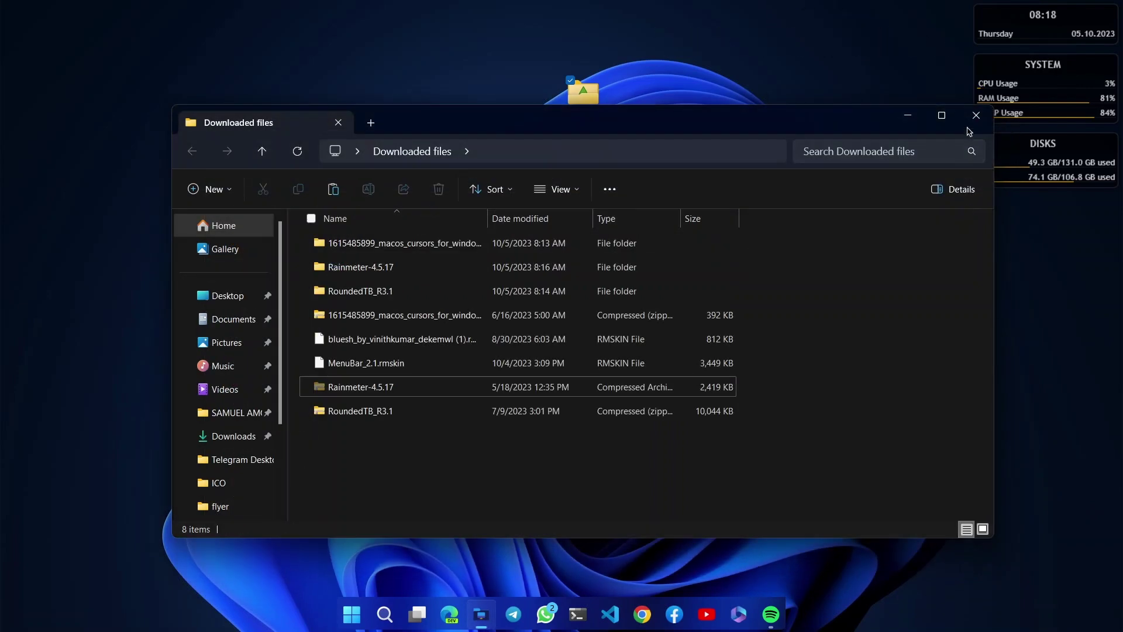
left_click(975, 115)
Unload the default illustro Welcome, Disks, System and Clock skins from the desktop
right_click(648, 311)
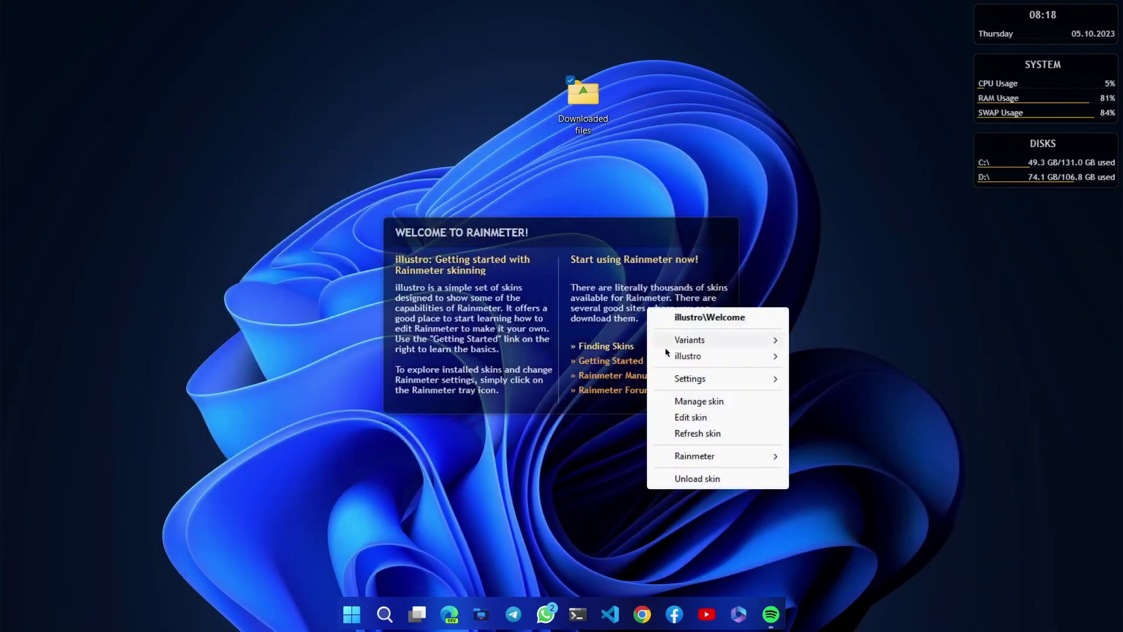
left_click(691, 478)
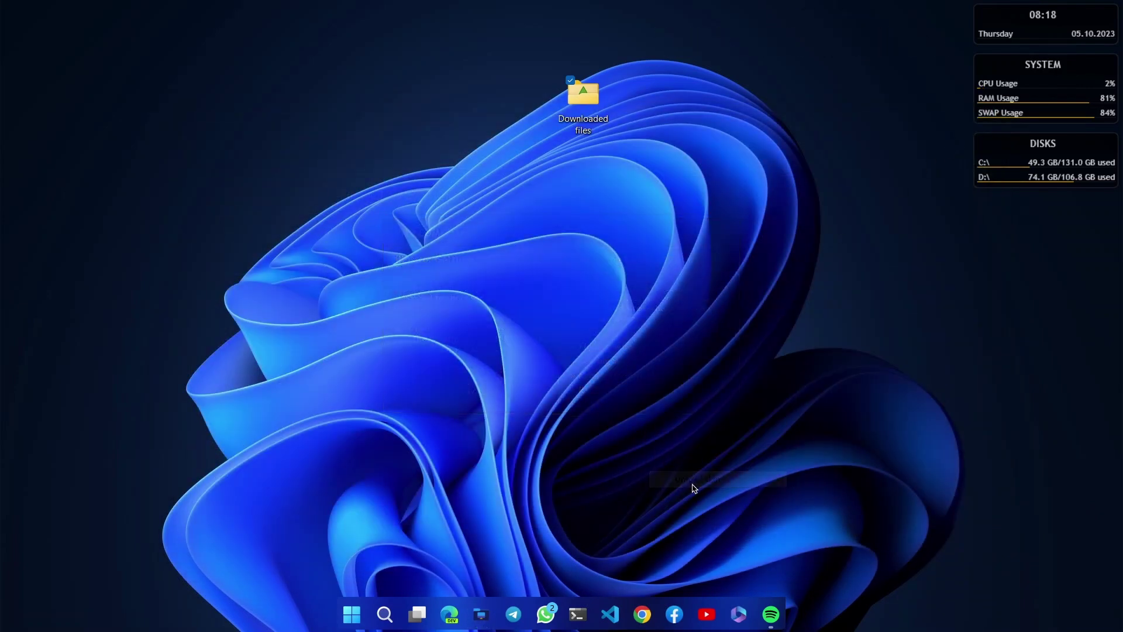
right_click(1023, 164)
left_click(1031, 331)
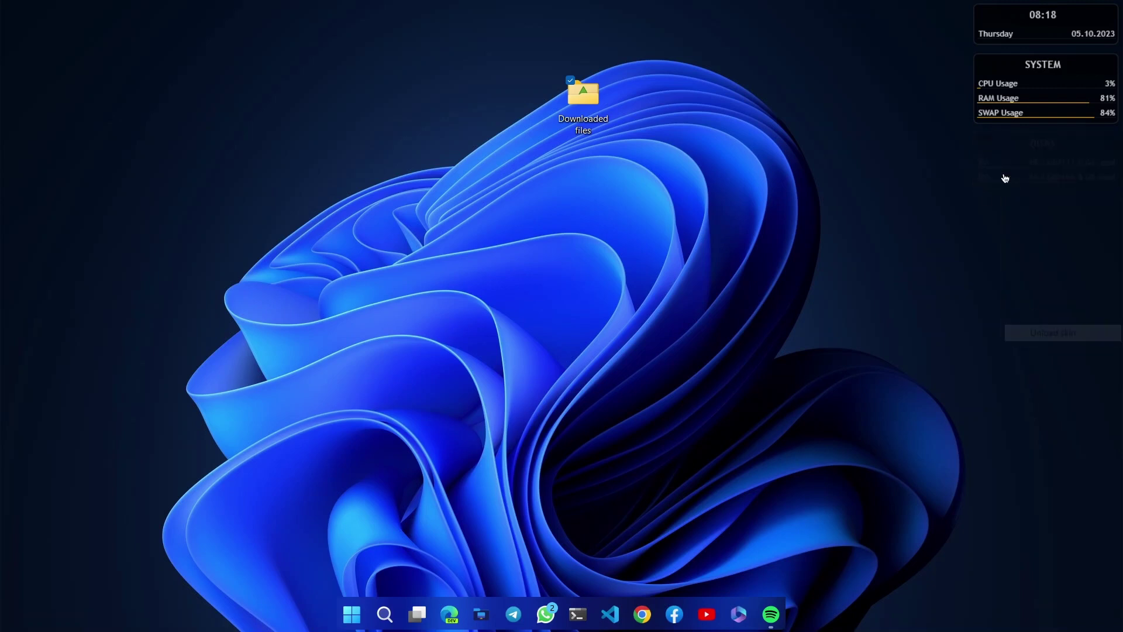
right_click(1032, 96)
left_click(1033, 258)
right_click(1027, 26)
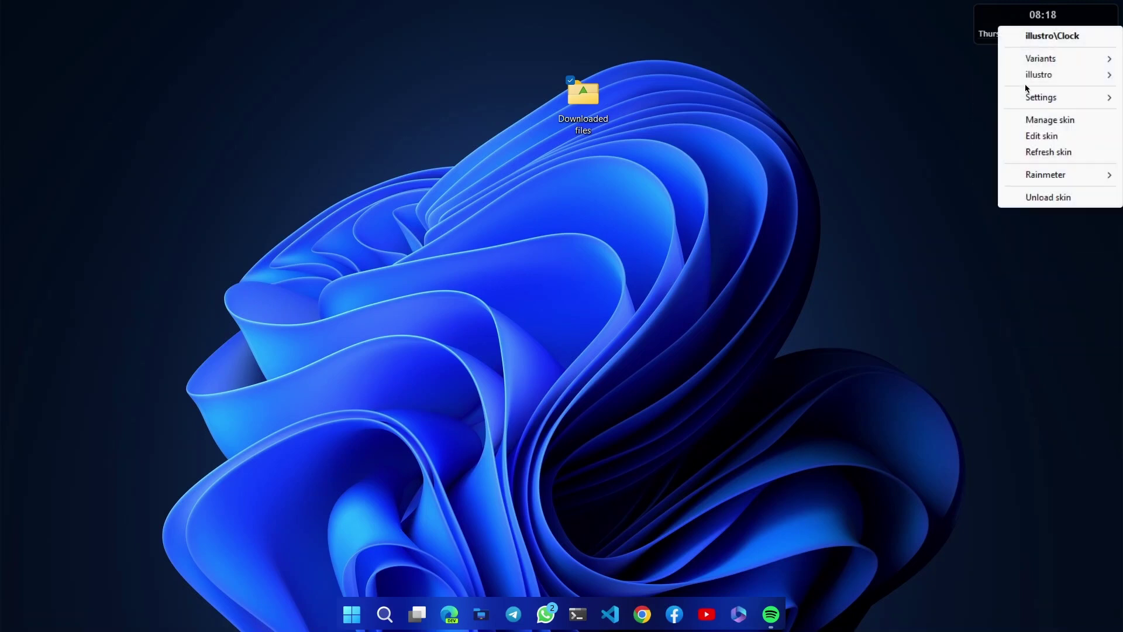
left_click(1035, 198)
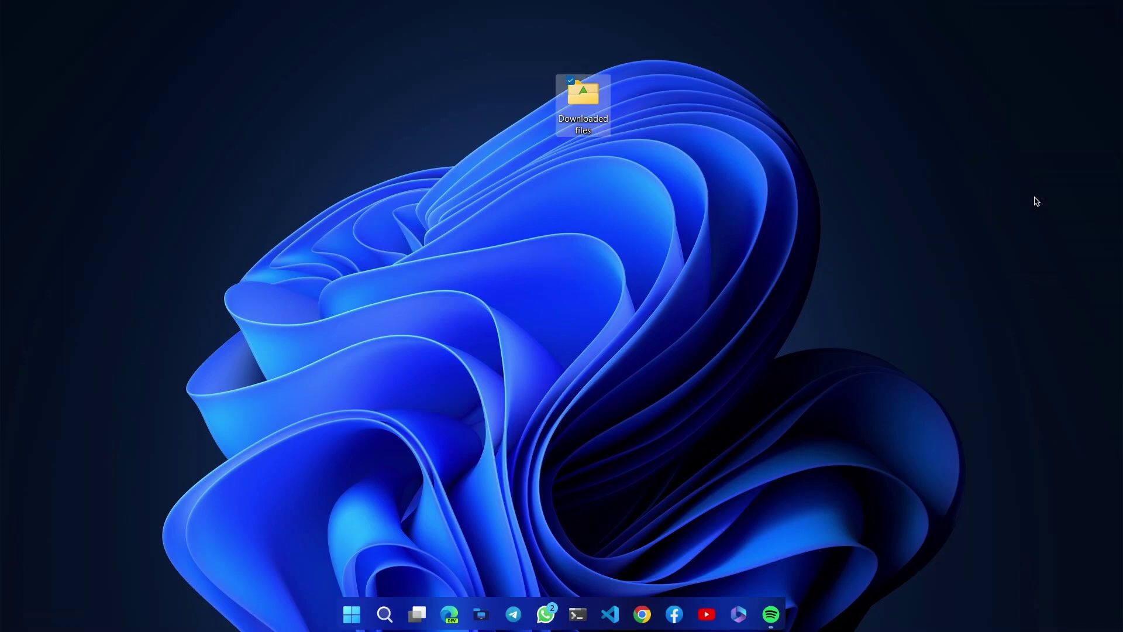
Install the Bluesh Rainmeter skin from Downloaded files with Apply included layout turned off
double_click(584, 108)
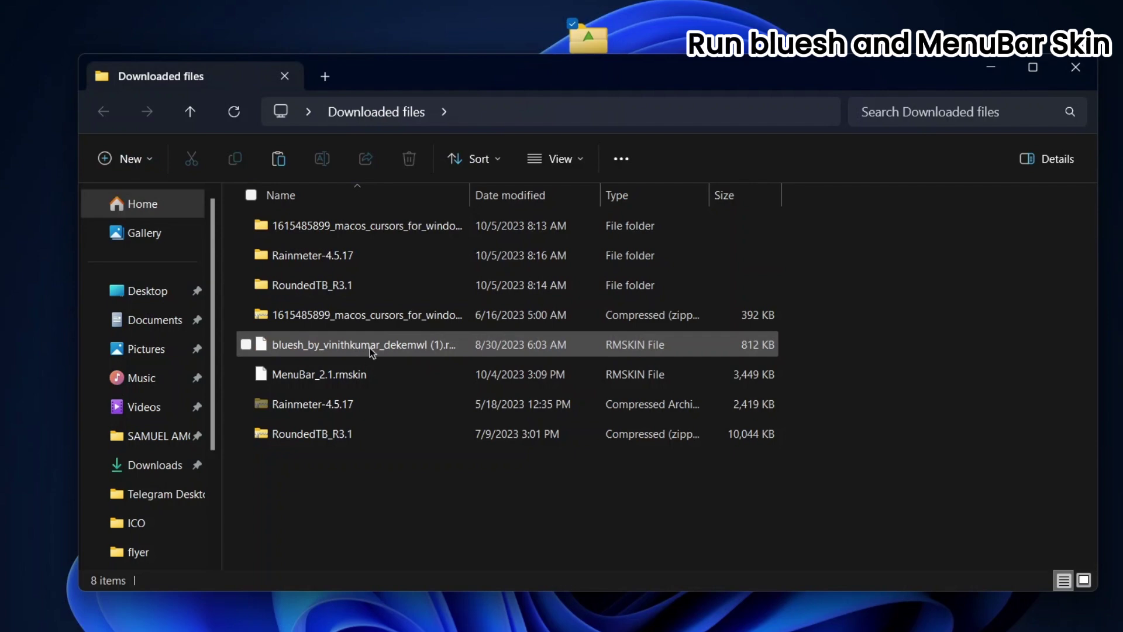
left_click(371, 349)
double_click(386, 347)
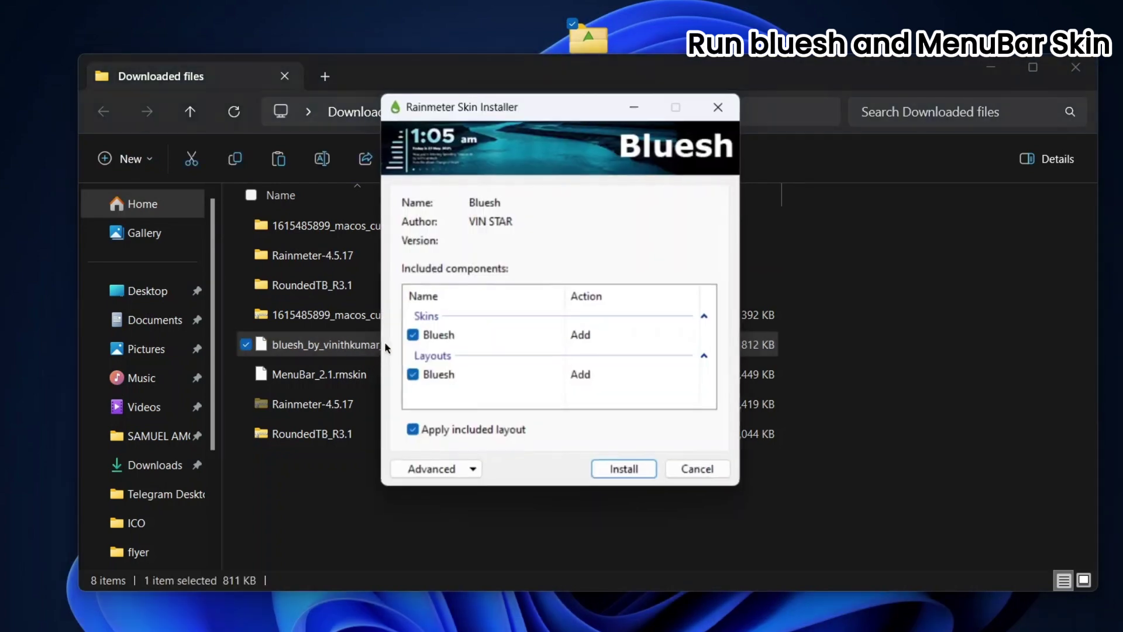
left_click(413, 433)
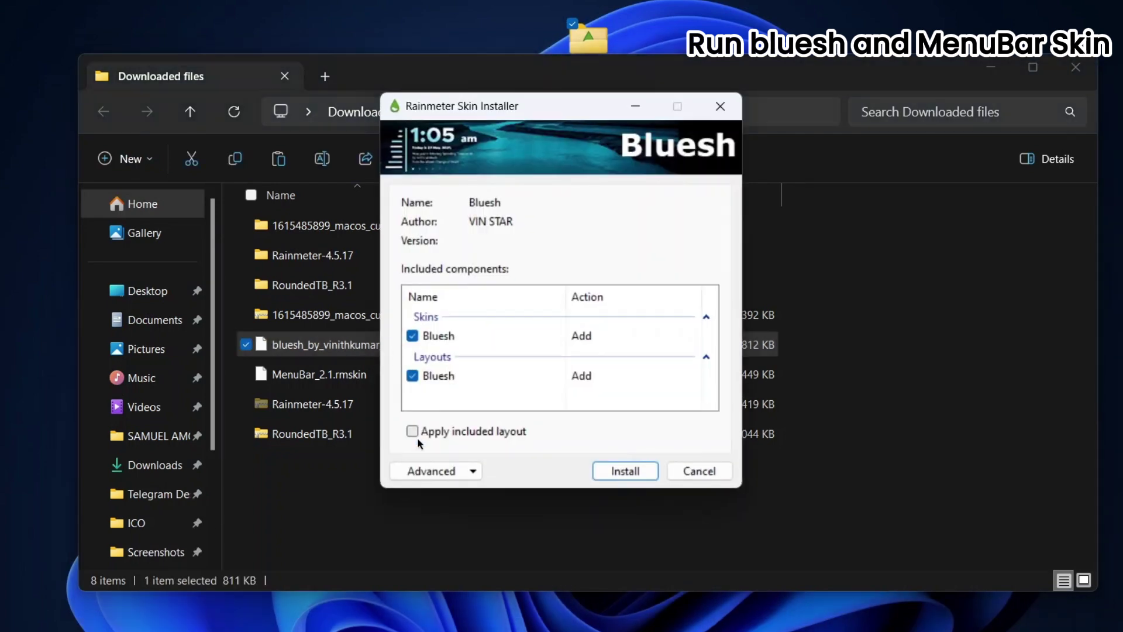
left_click(615, 471)
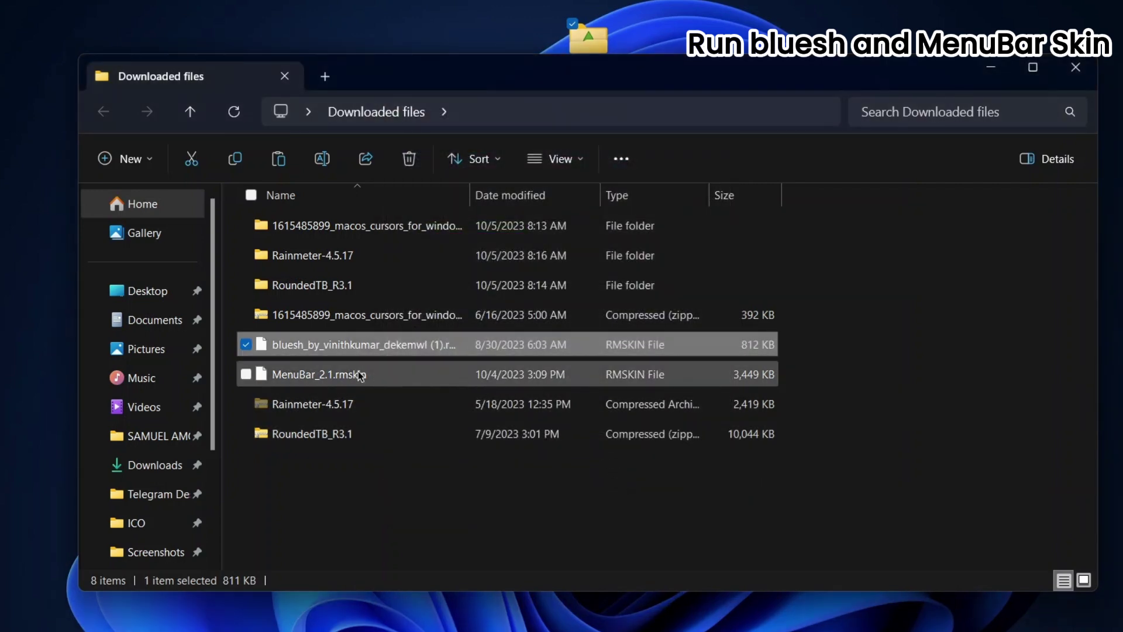
Install the MenuBar_2.1.rmskin skin with Apply included layout turned off and close the Downloaded files window
left_click(335, 376)
left_click(342, 378)
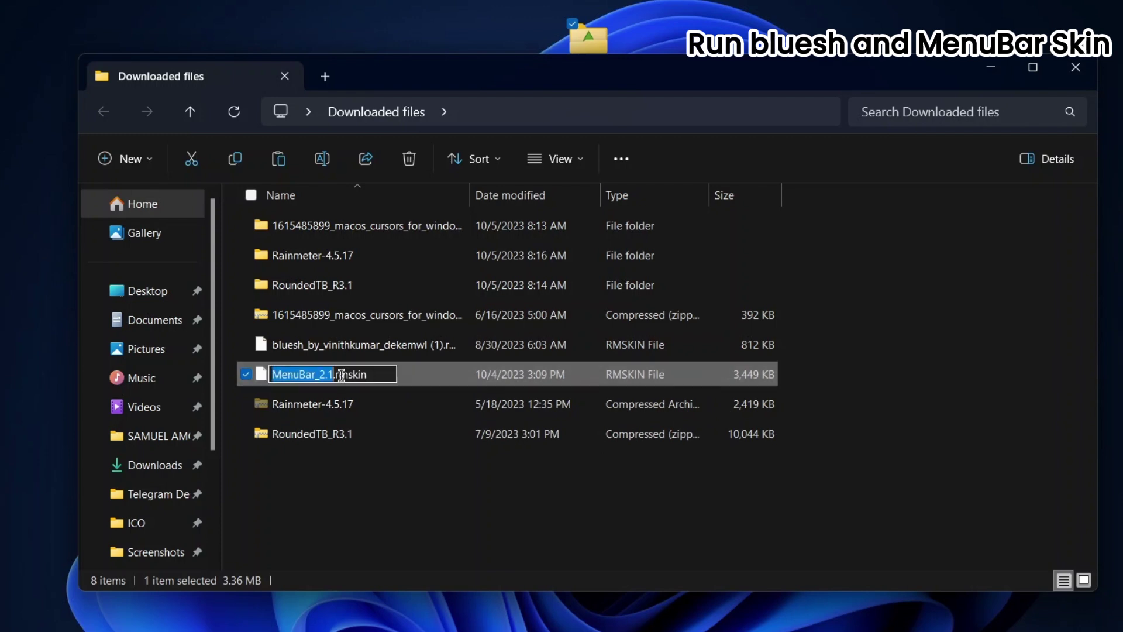
key("Escape")
double_click(430, 377)
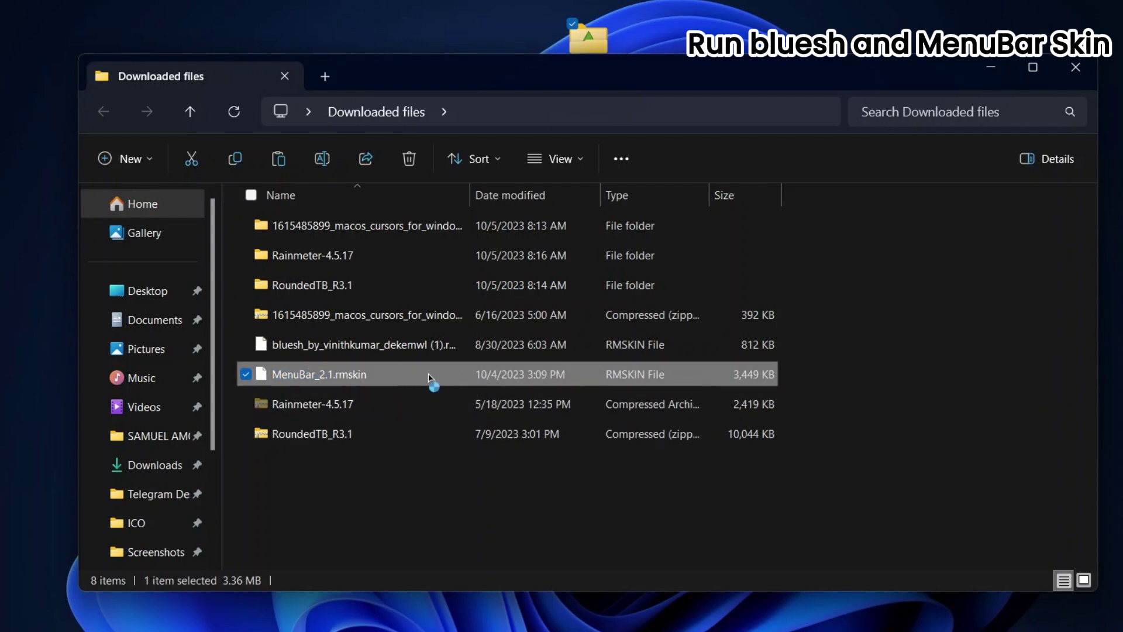
left_click(424, 435)
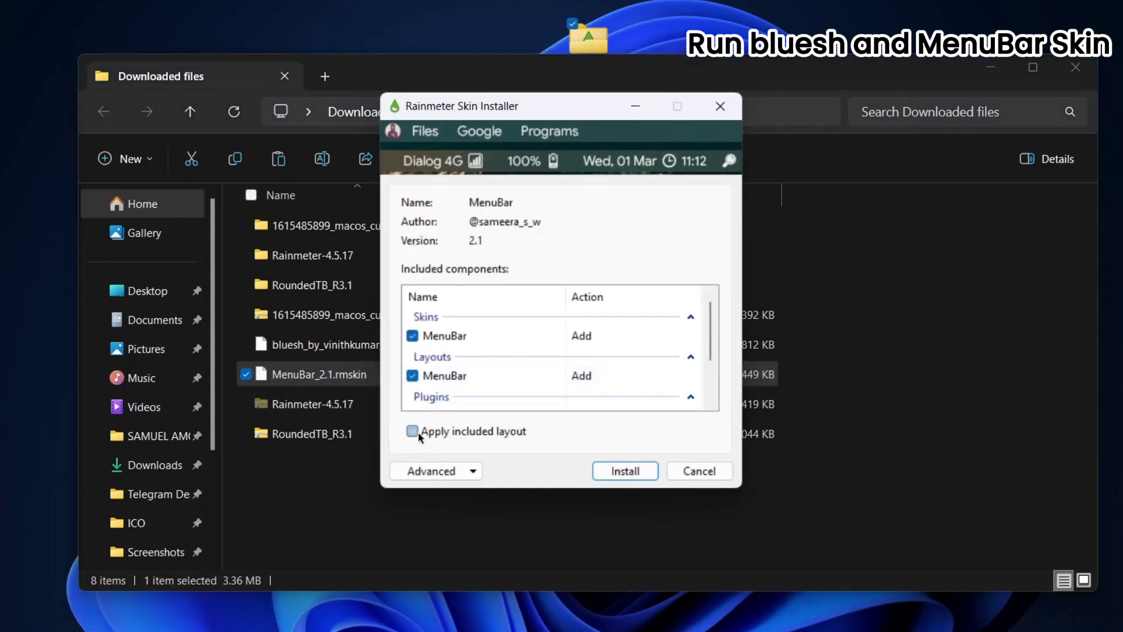
left_click(620, 473)
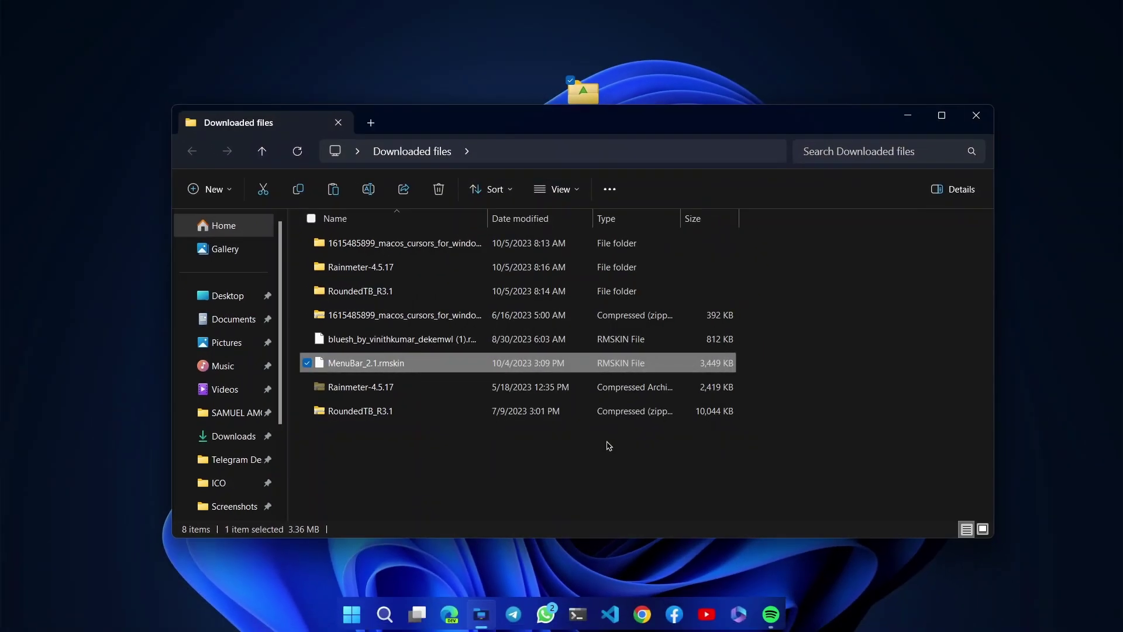
left_click(976, 119)
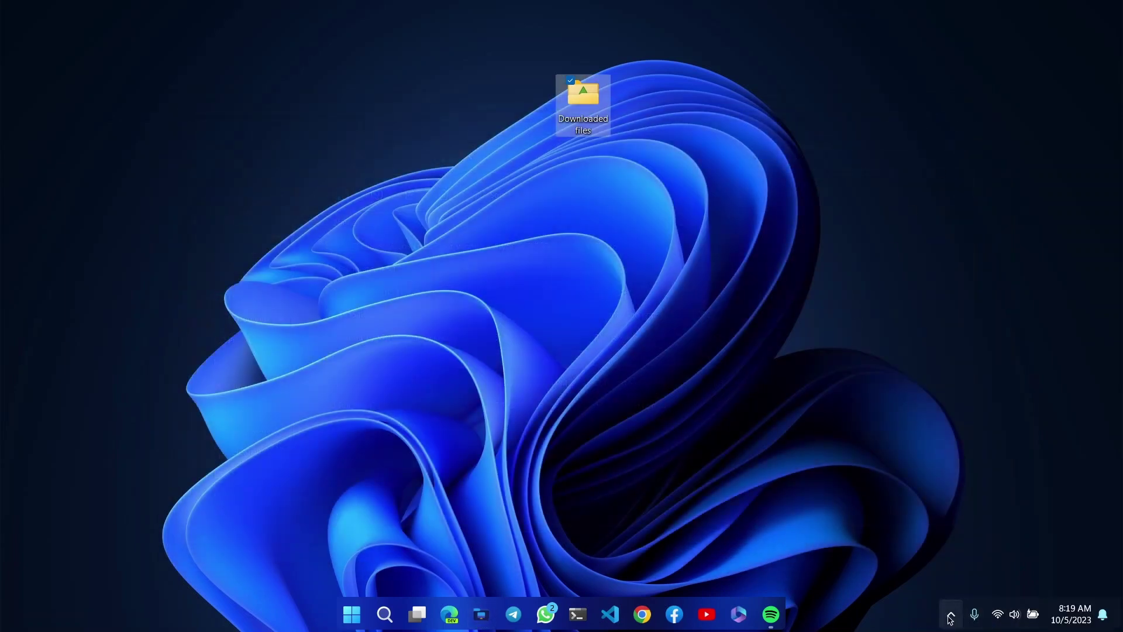
Open the Rainmeter manager, dismiss its update notification, and load Time.ini from the Bluesh Time skin
left_click(956, 623)
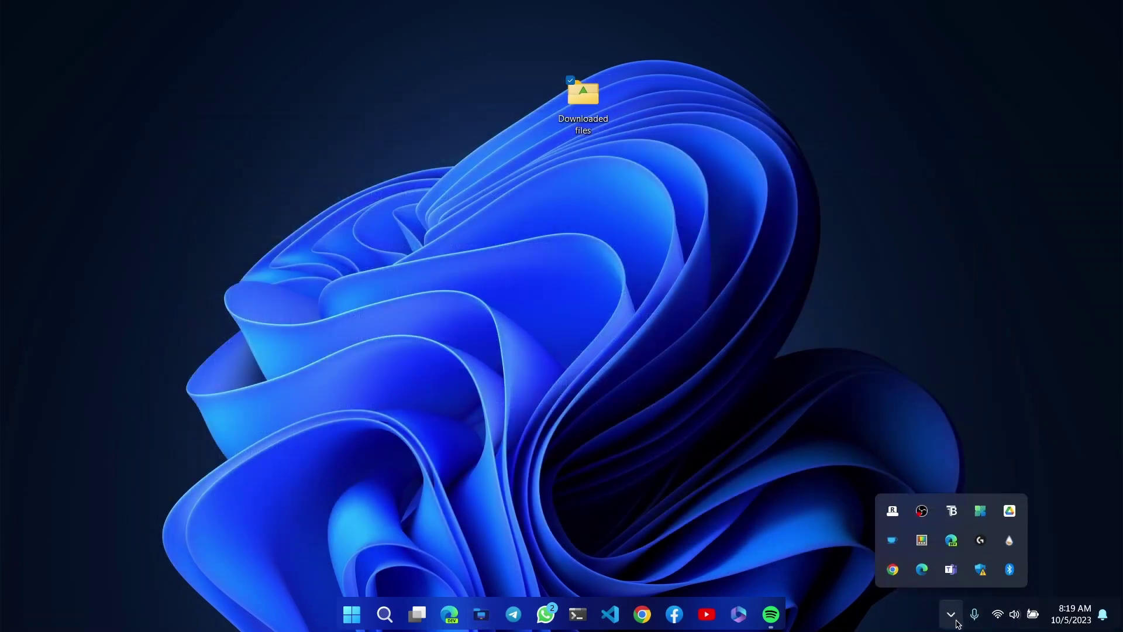
left_click(1014, 547)
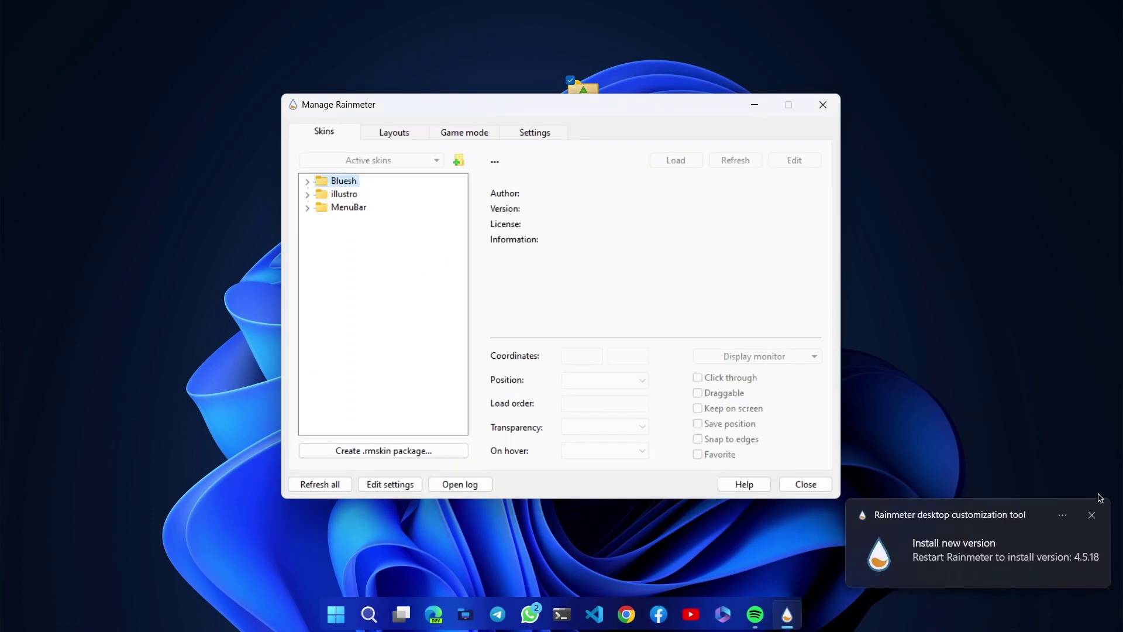
left_click(1092, 515)
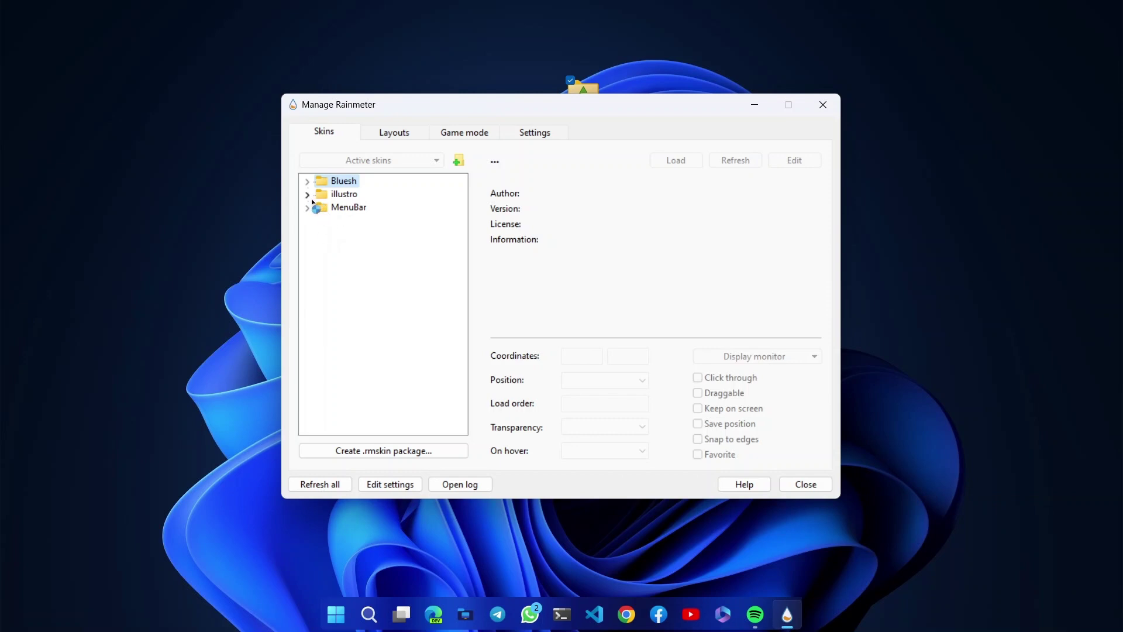
left_click(308, 181)
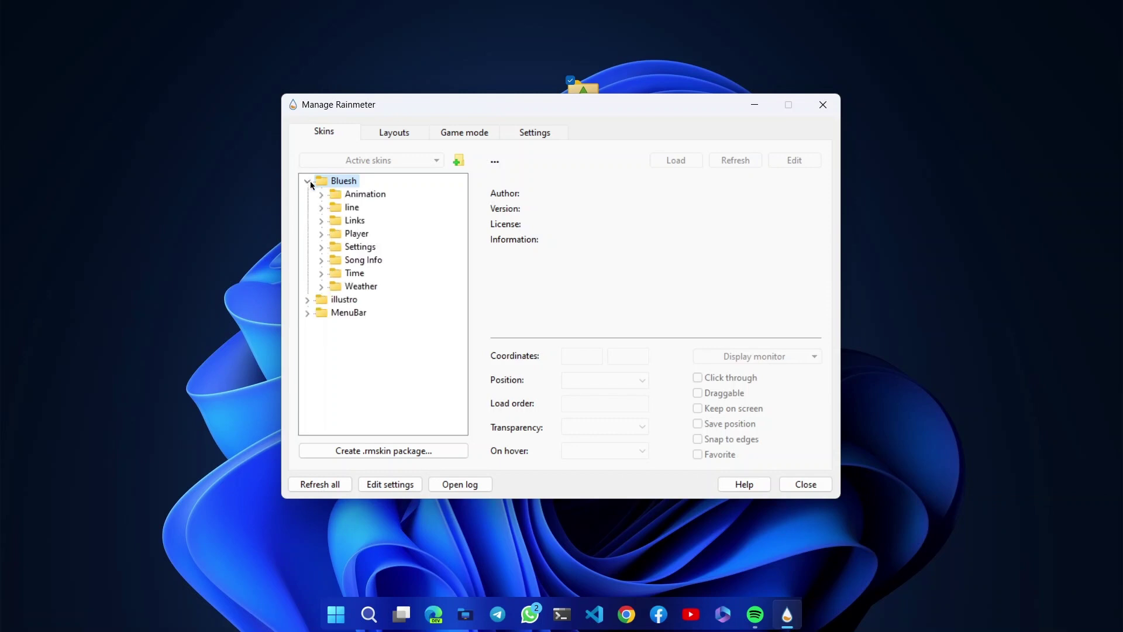
left_click(321, 273)
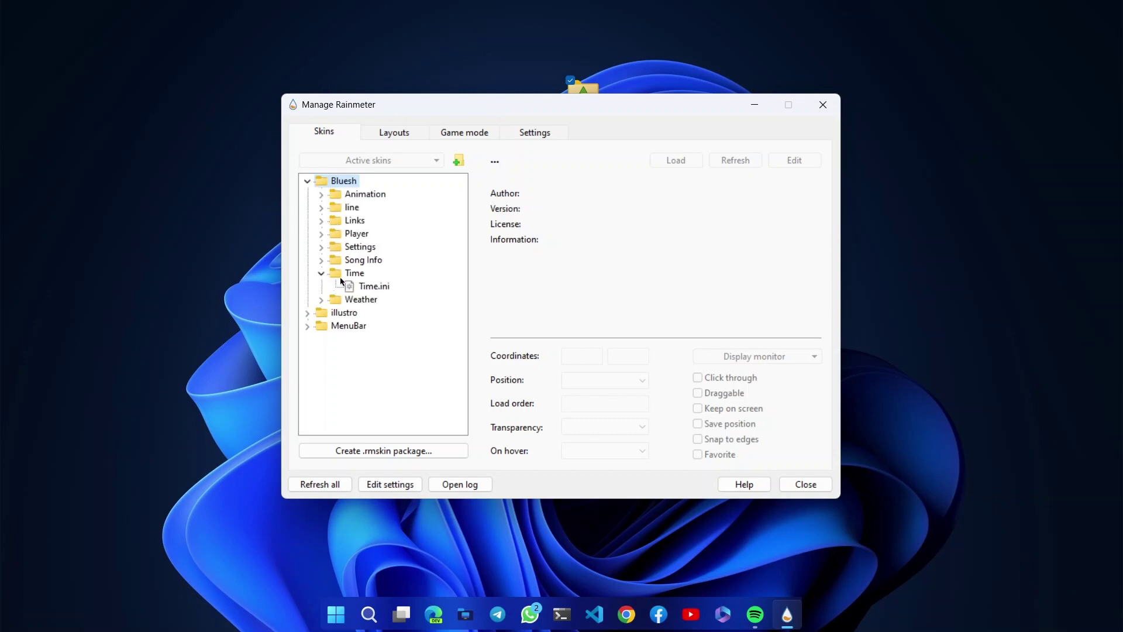
left_click(359, 288)
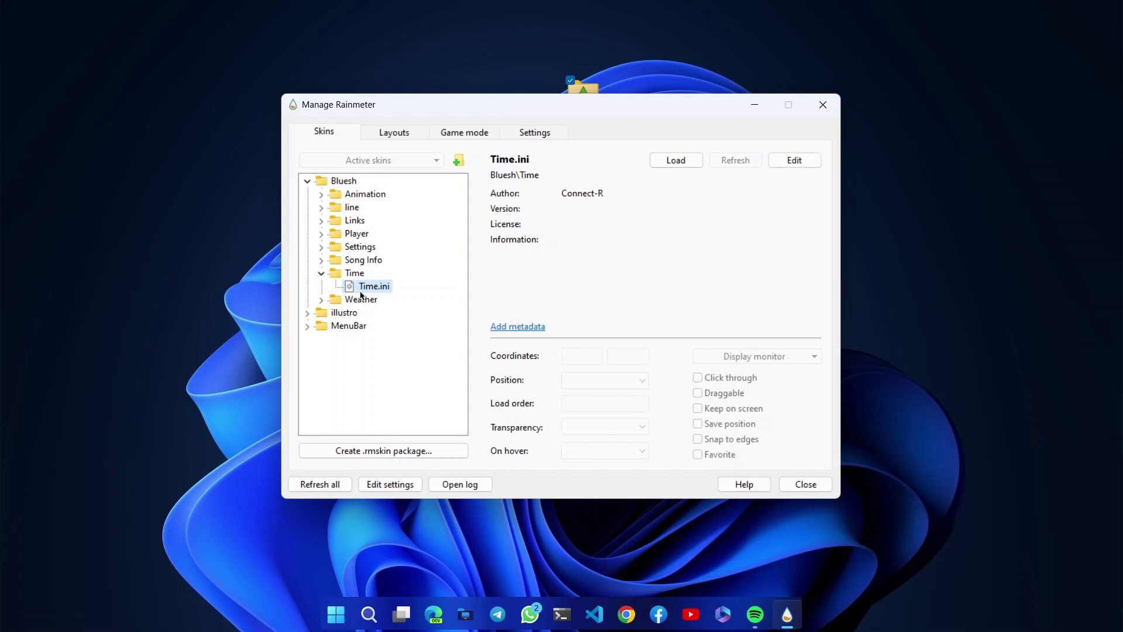
left_click(678, 164)
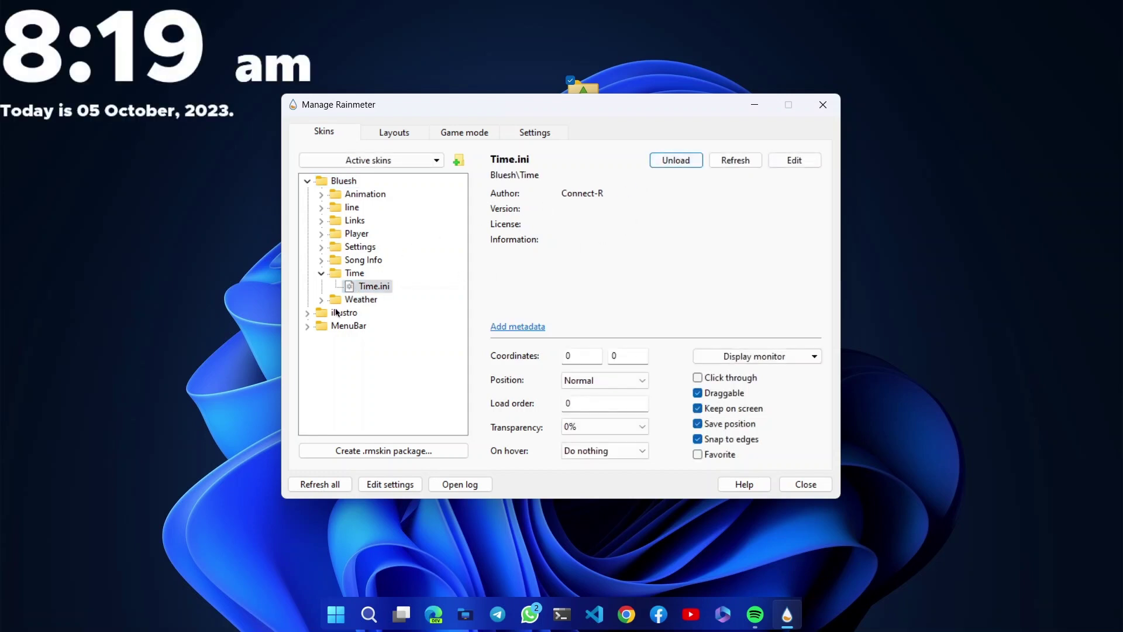
Load Acrylic.ini from the MenuBar Skin folder to add the menu bar to the desktop
left_click(308, 327)
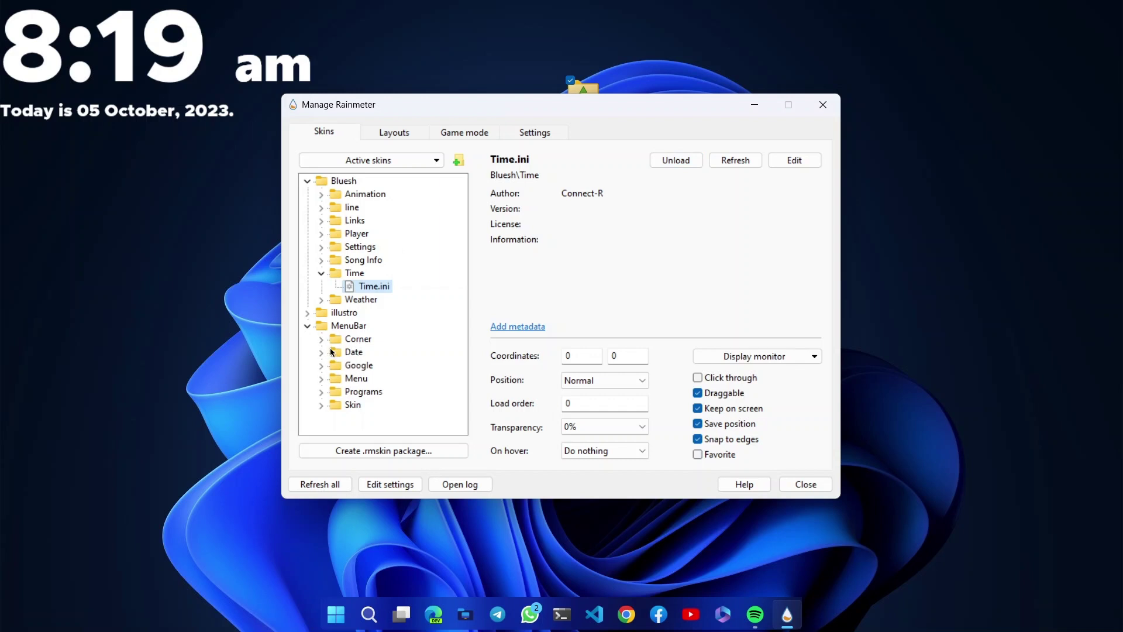
left_click(321, 405)
left_click(349, 415)
left_click(677, 161)
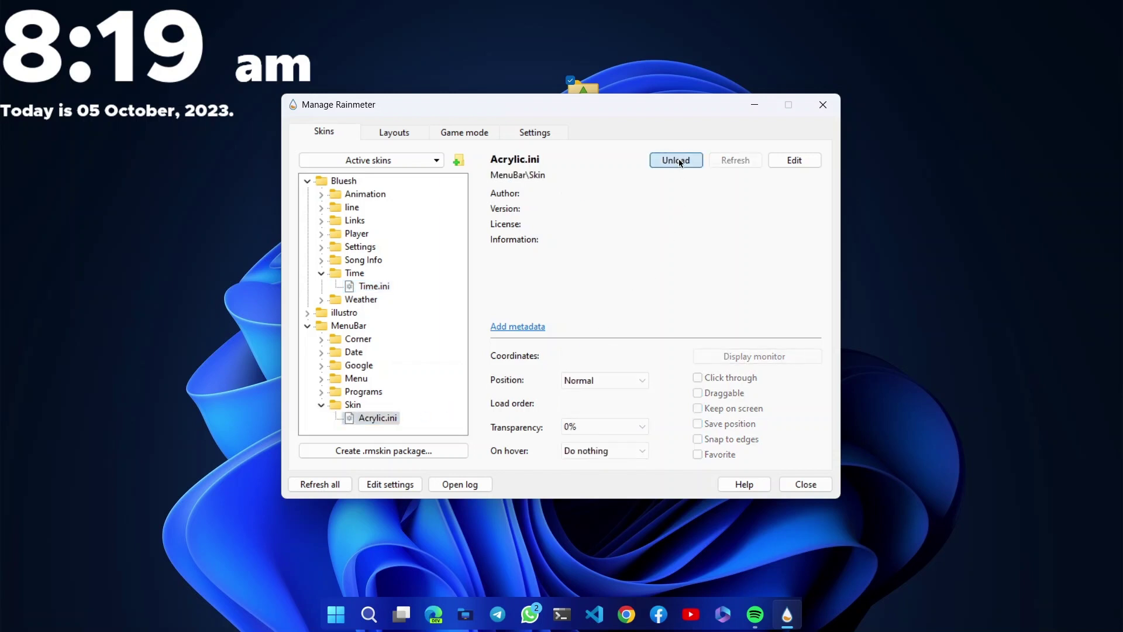
left_click(681, 162)
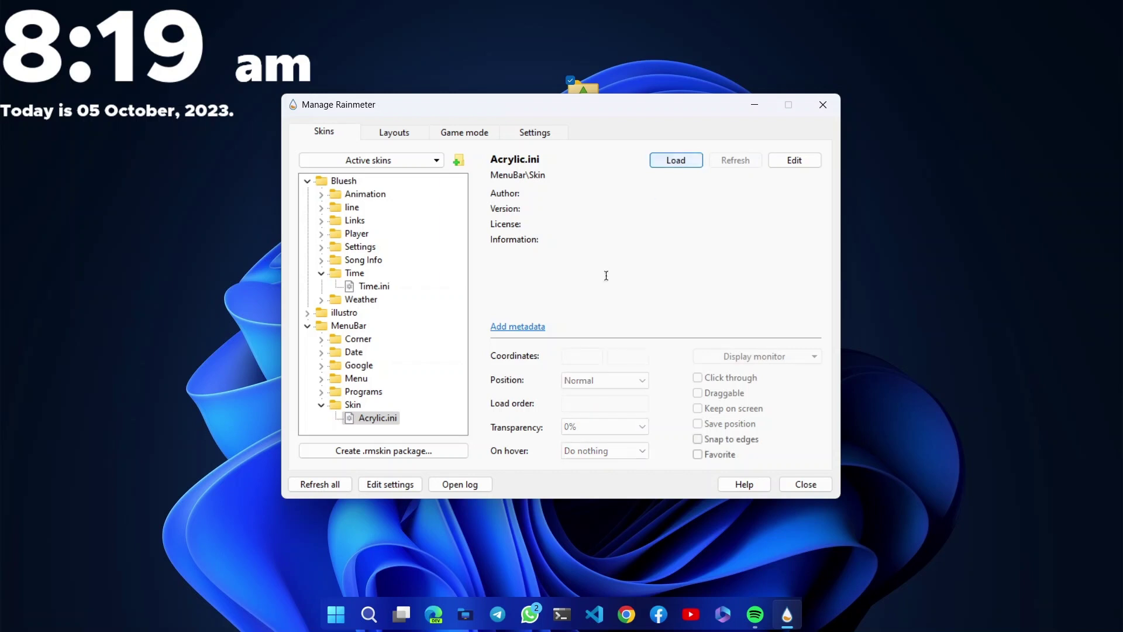
left_click(679, 163)
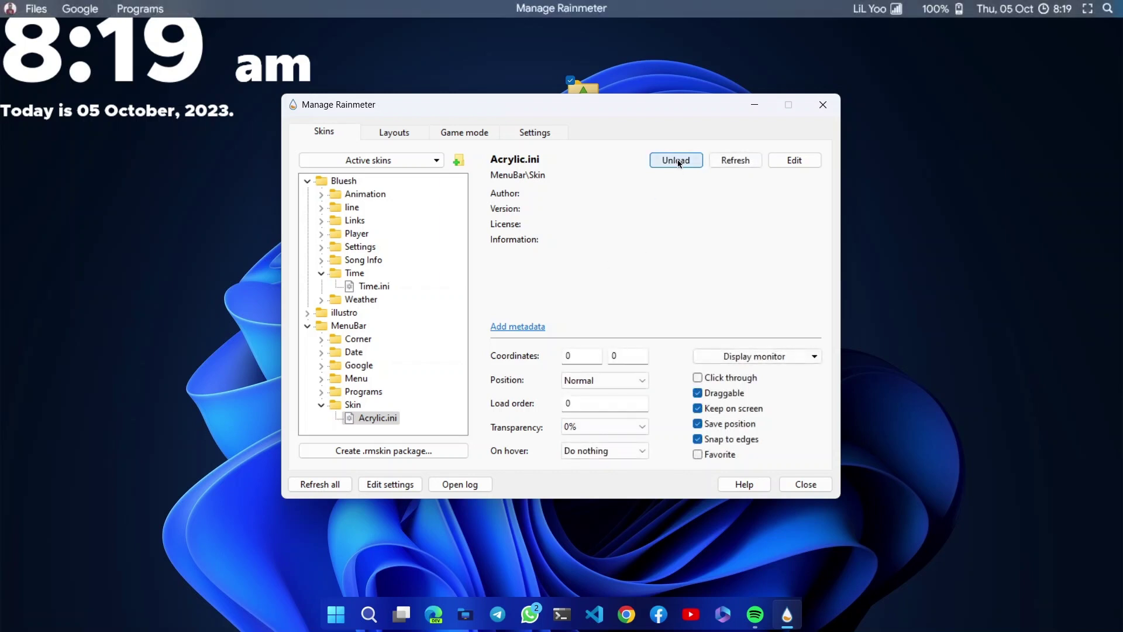
Close the Rainmeter manager and move the Bluesh clock to the centre of the desktop
left_click(823, 105)
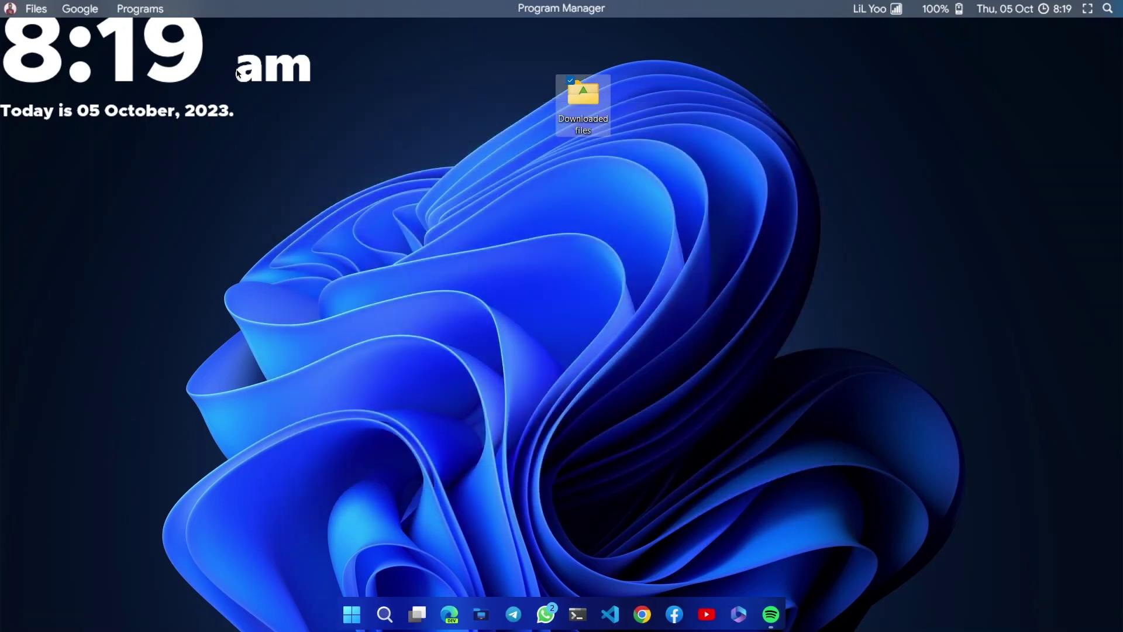
left_click_drag(176, 72, 608, 323)
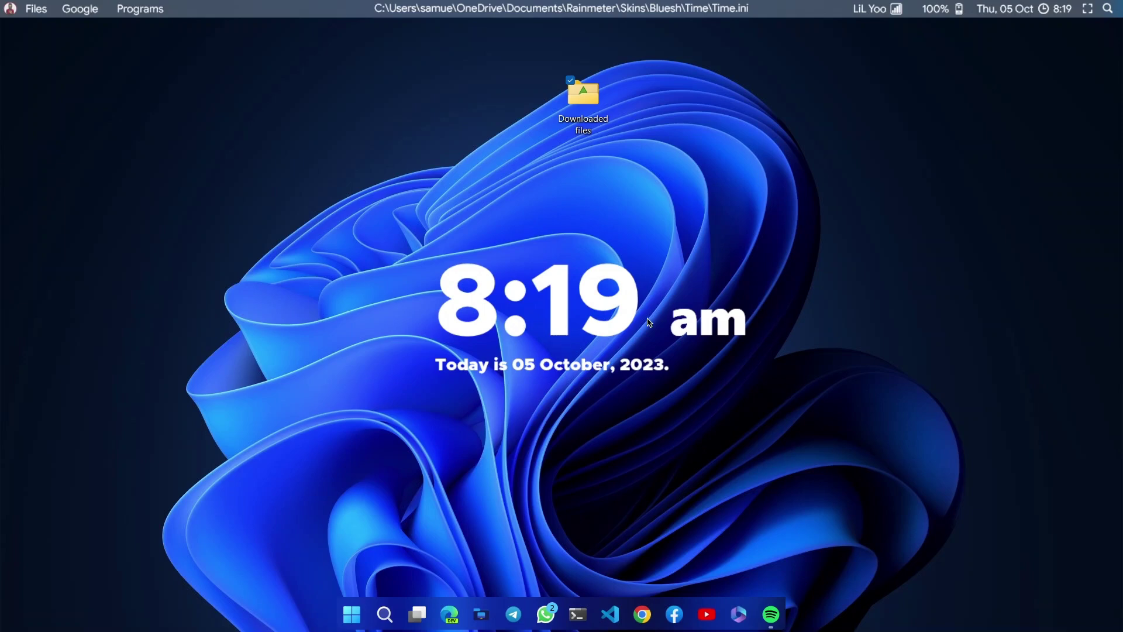
left_click(763, 211)
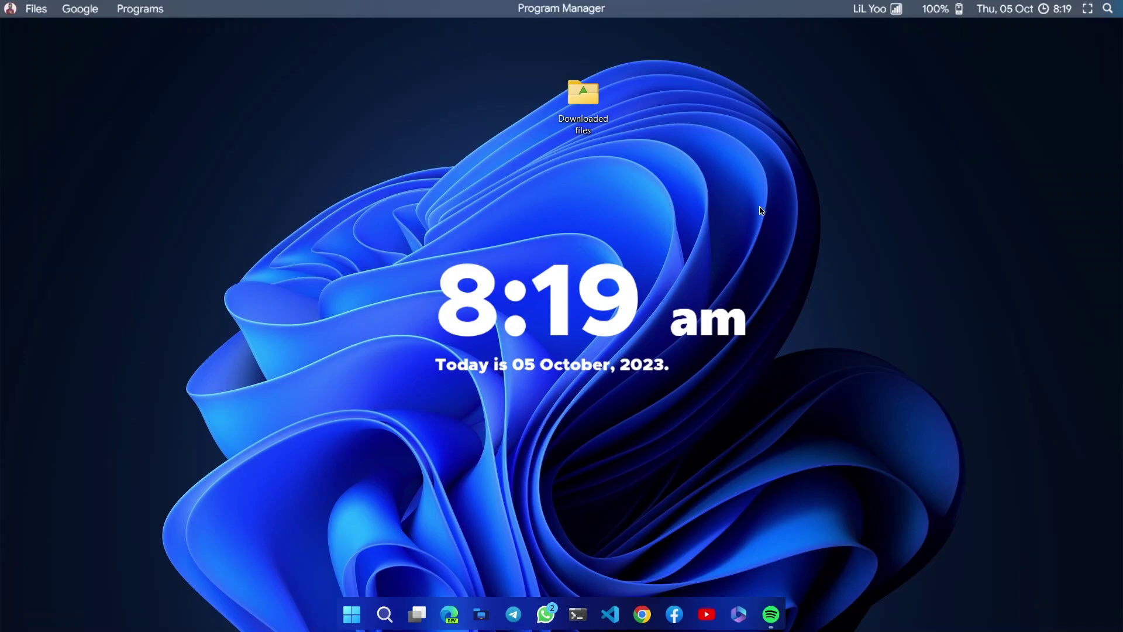
Set v2osk-eKTUtA74uN0-unsplash from the Wallpapers folder in Downloaded files as the desktop background and close the folder
left_click(588, 104)
double_click(589, 104)
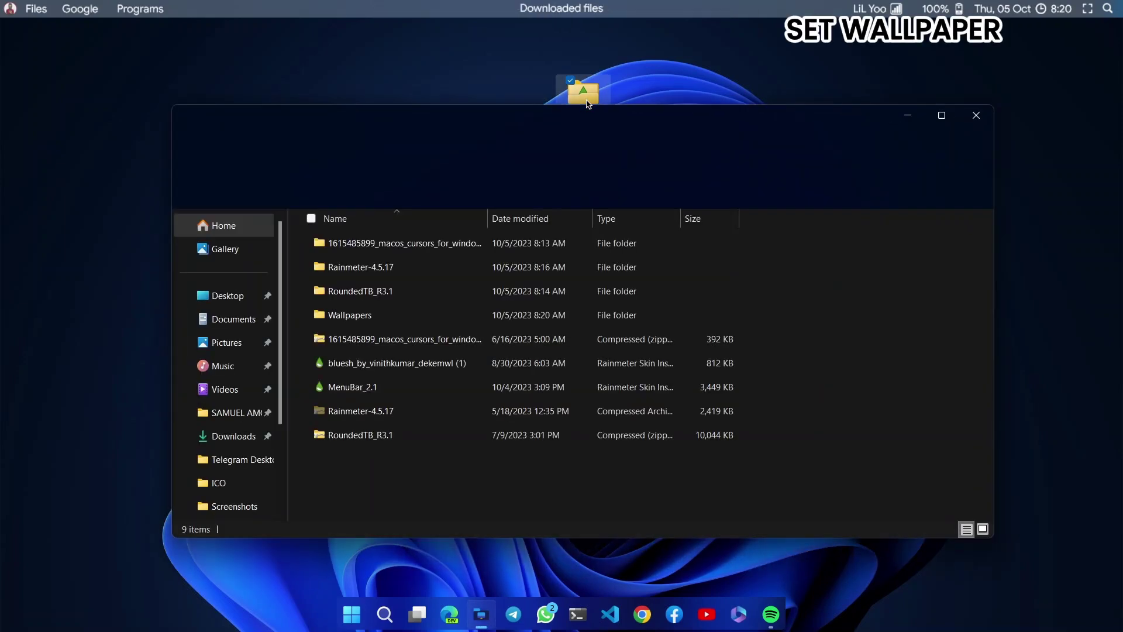
double_click(358, 314)
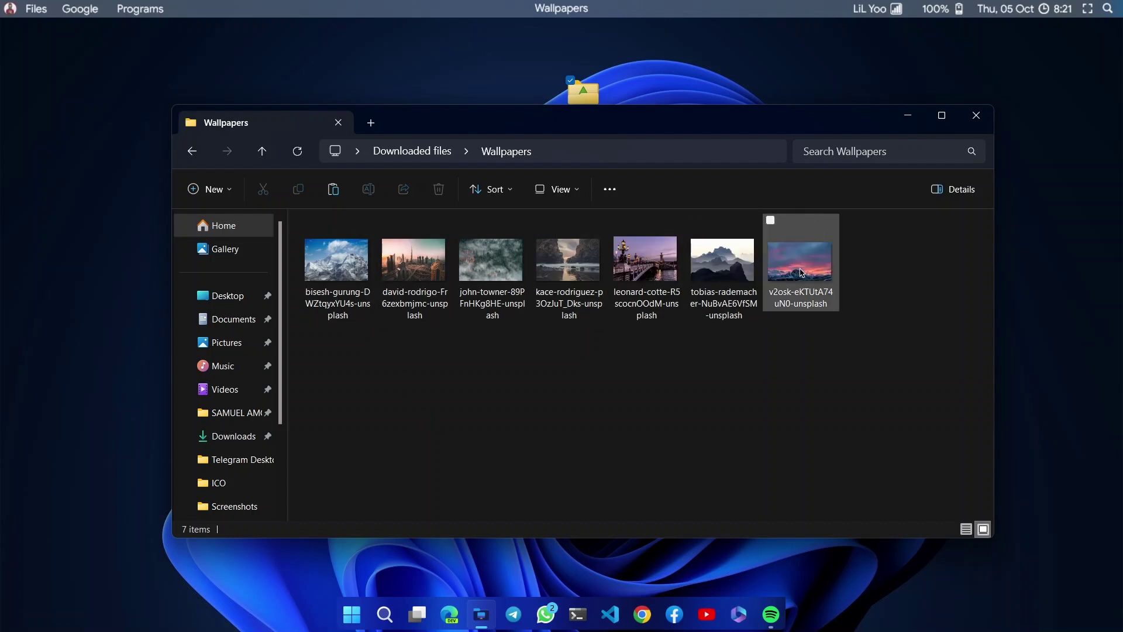
left_click(794, 273)
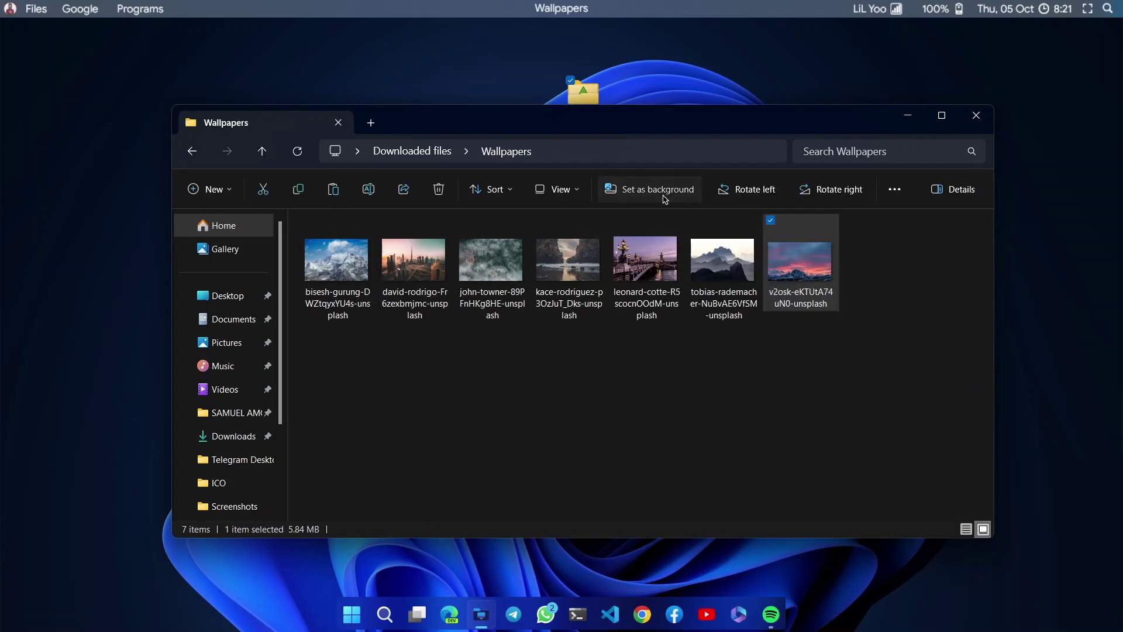
left_click(666, 200)
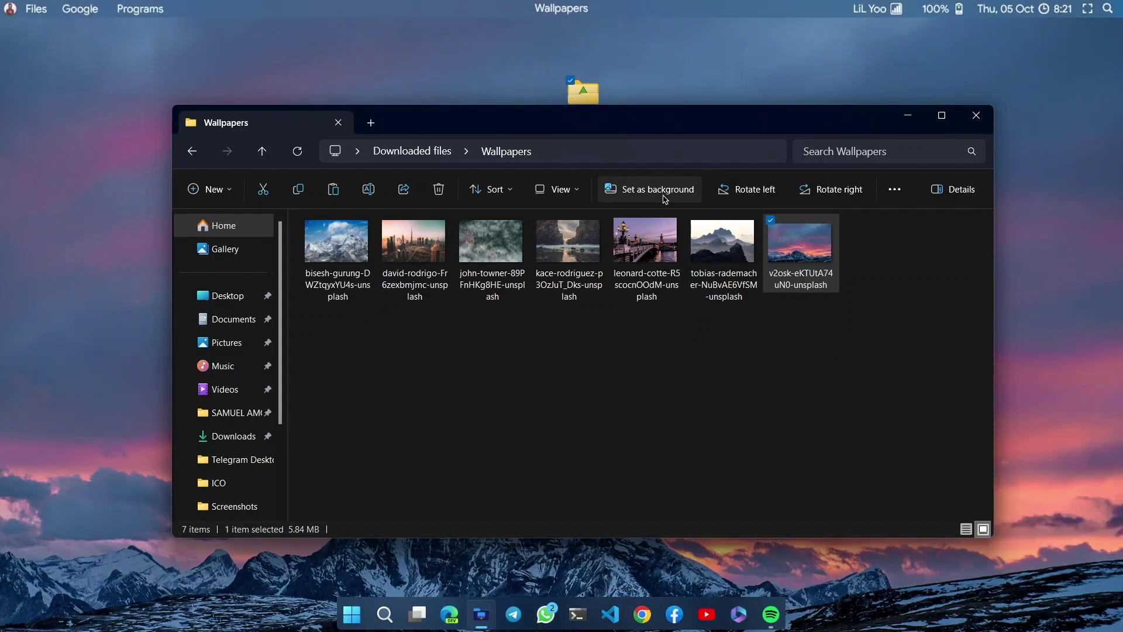
left_click(976, 115)
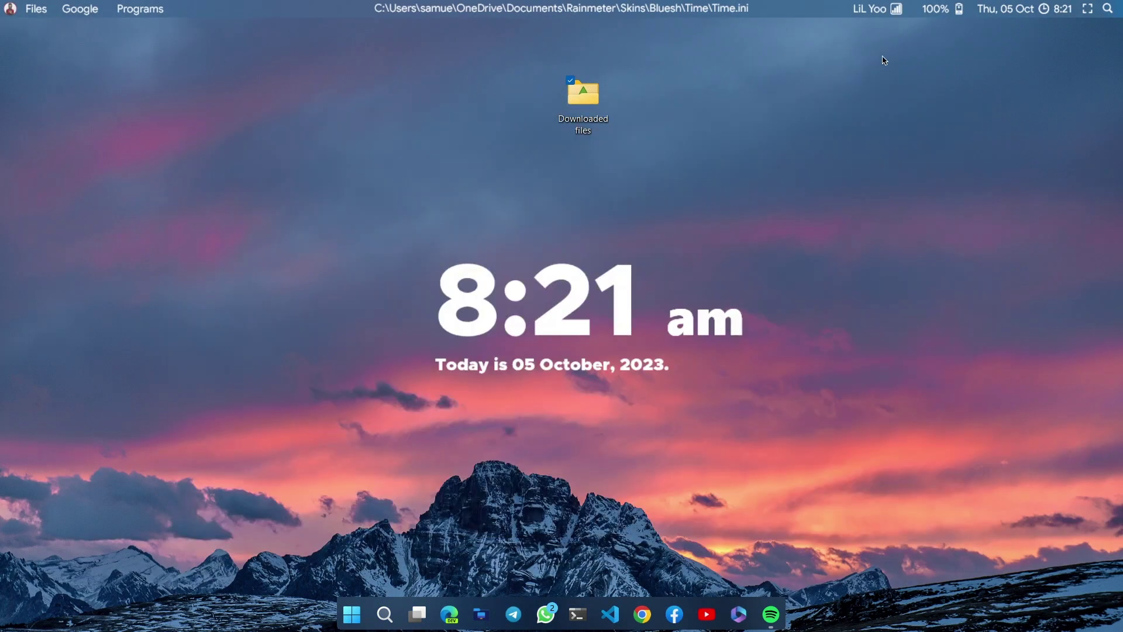
Hide the desktop icons and nudge the clock slightly to fine-tune its central position
left_click(883, 56)
right_click(883, 62)
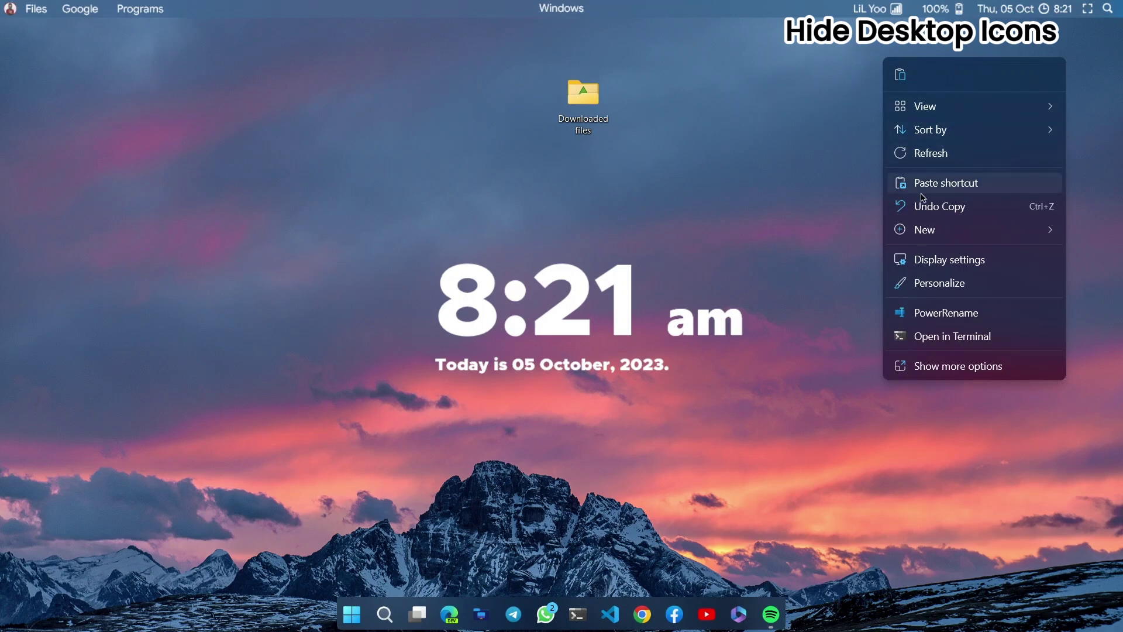
mouse_move(966, 114)
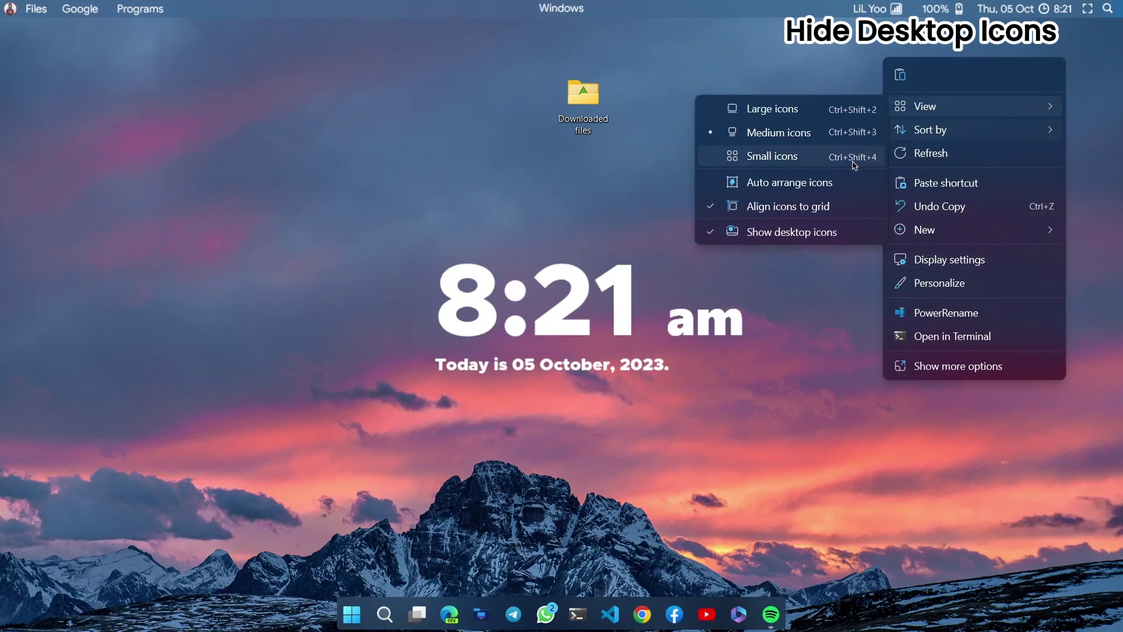
left_click(796, 231)
mouse_move(609, 316)
left_mouse_down()
mouse_move(632, 293)
mouse_move(603, 281)
mouse_move(624, 309)
left_mouse_up()
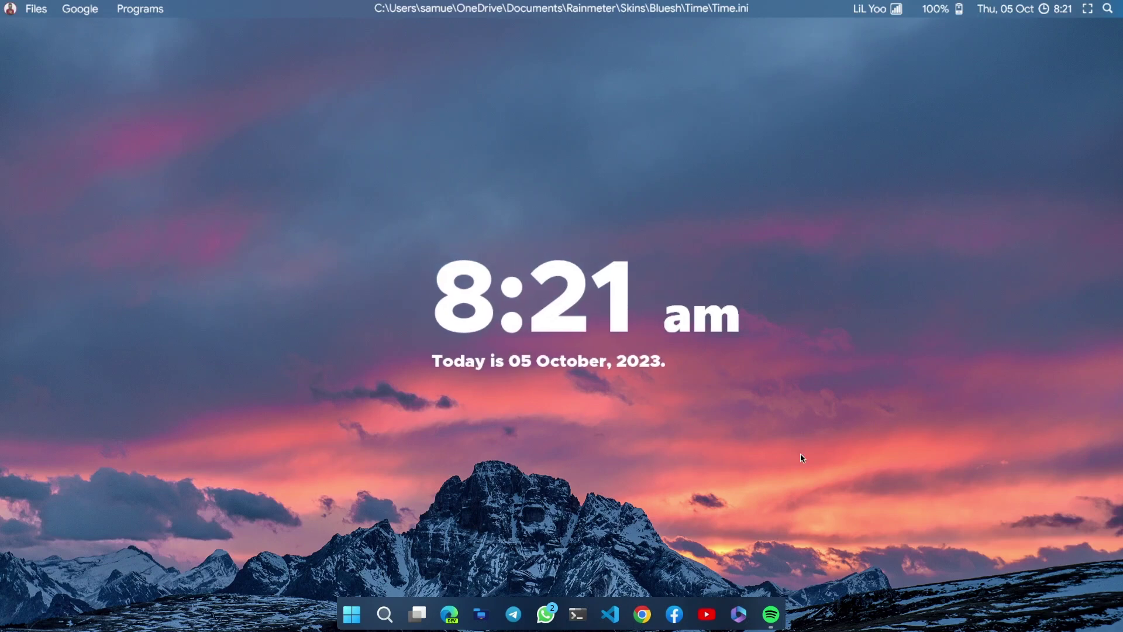
Open the Start menu to check its look over the new wallpaper and close it
left_click(893, 408)
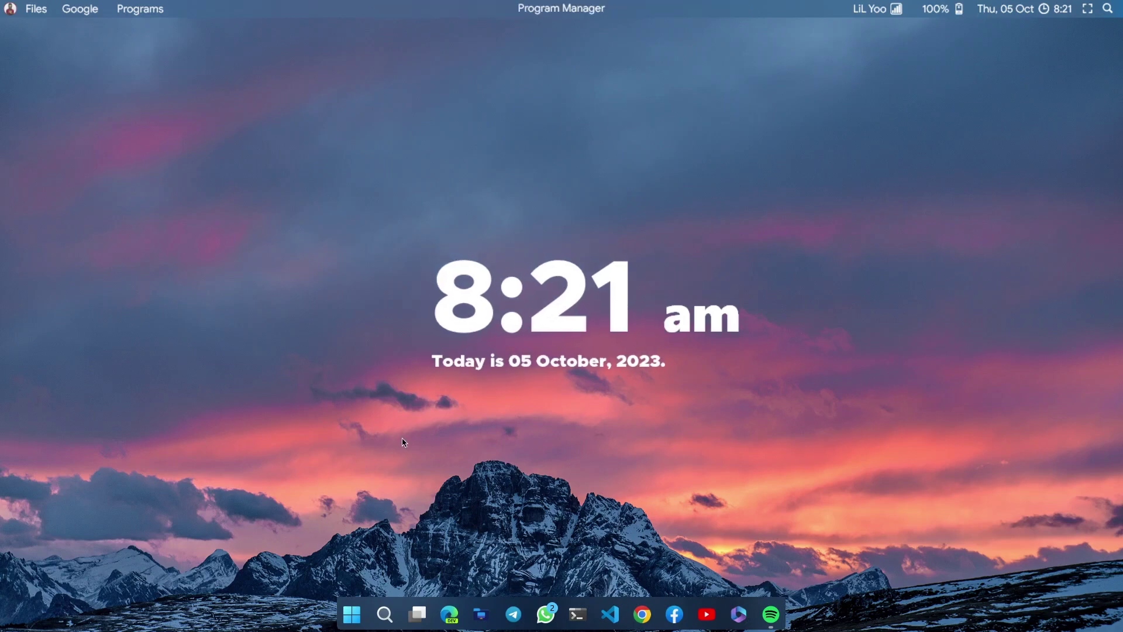
left_click(351, 613)
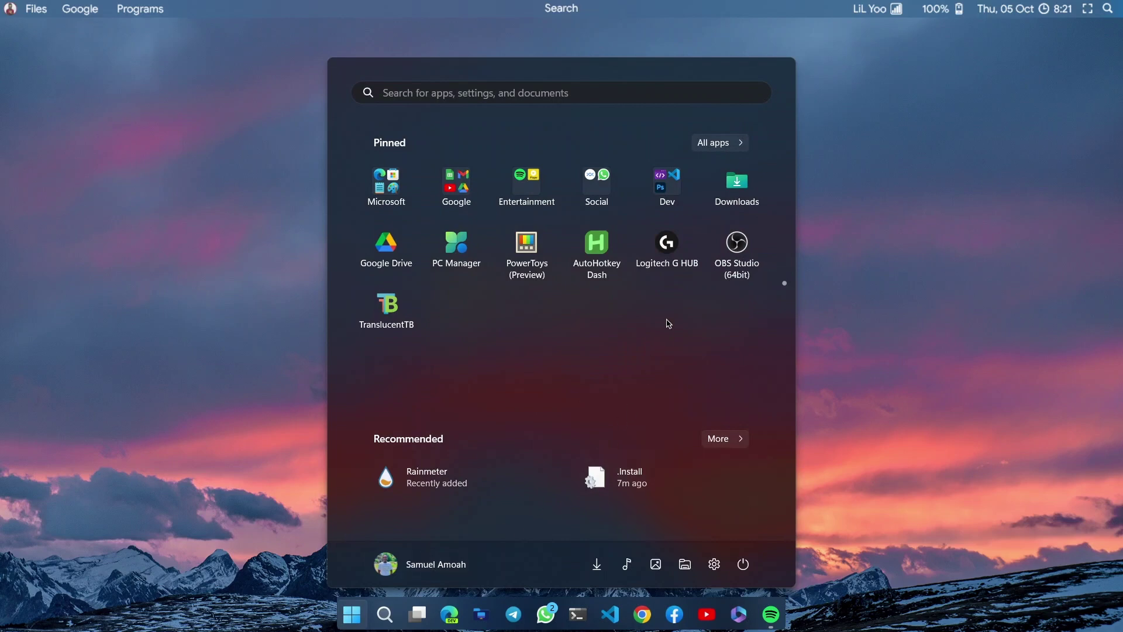
left_click(1076, 482)
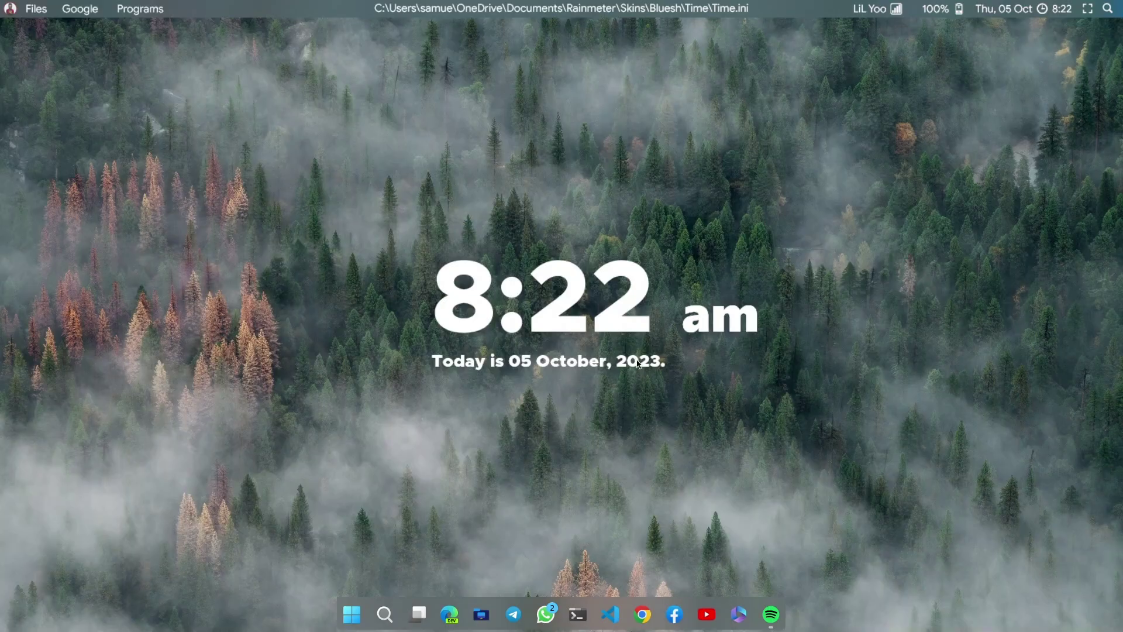
Advance the desktop background repeatedly, going from the misty forest through the rocky beach and the lamplit bridge to the hazy mountains
right_click(981, 88)
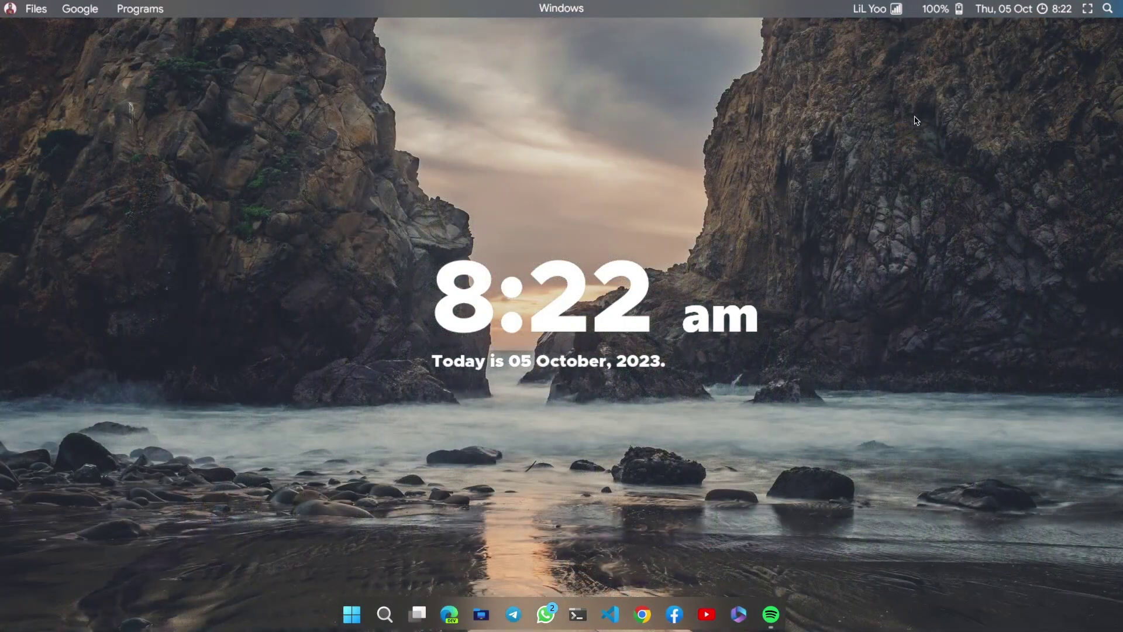
right_click(917, 119)
left_click(880, 253)
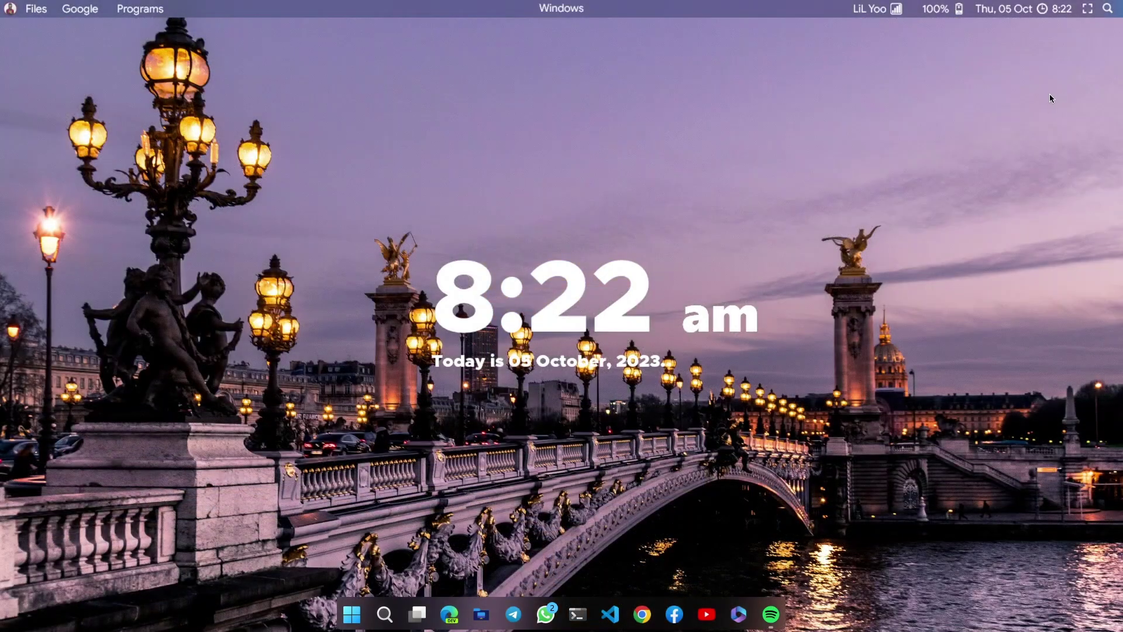
right_click(1049, 93)
left_click(998, 217)
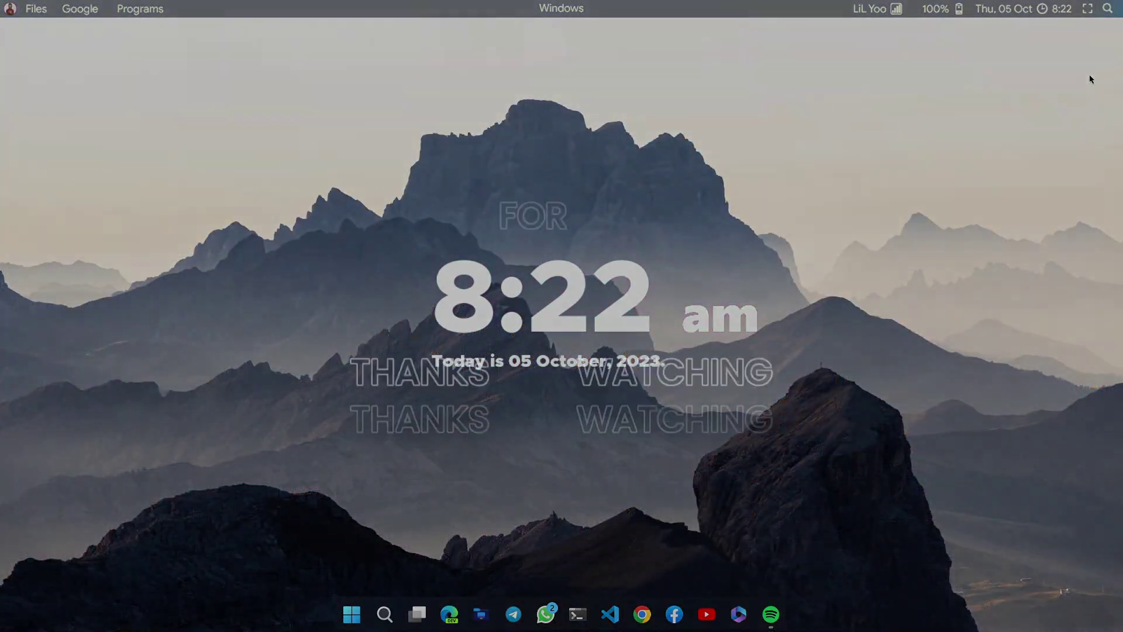
right_click(1090, 77)
left_click(1030, 207)
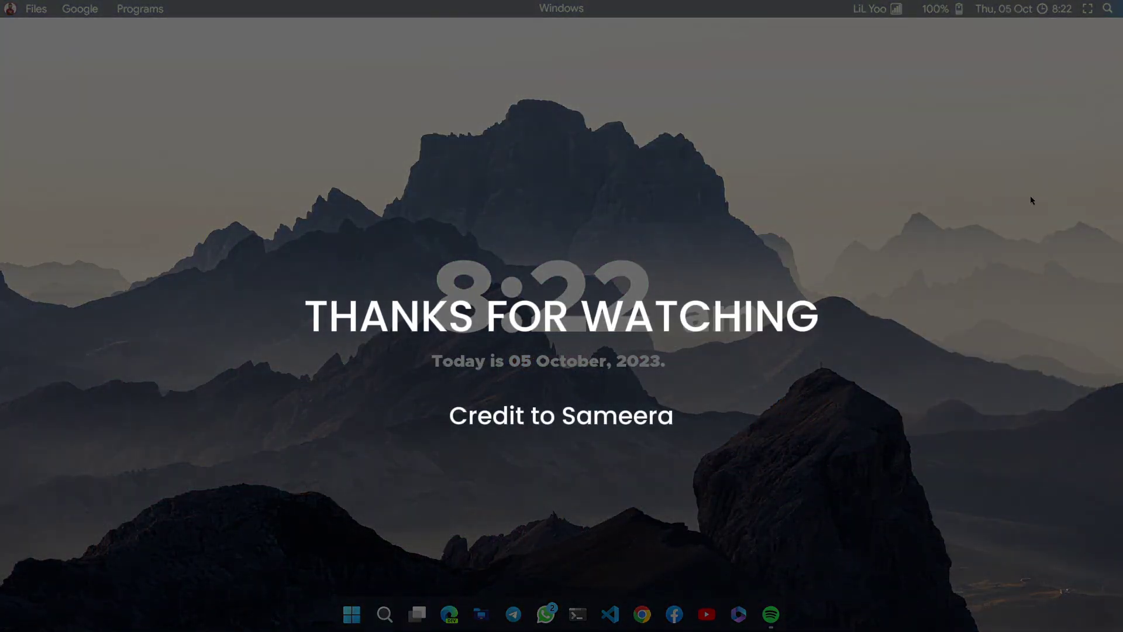